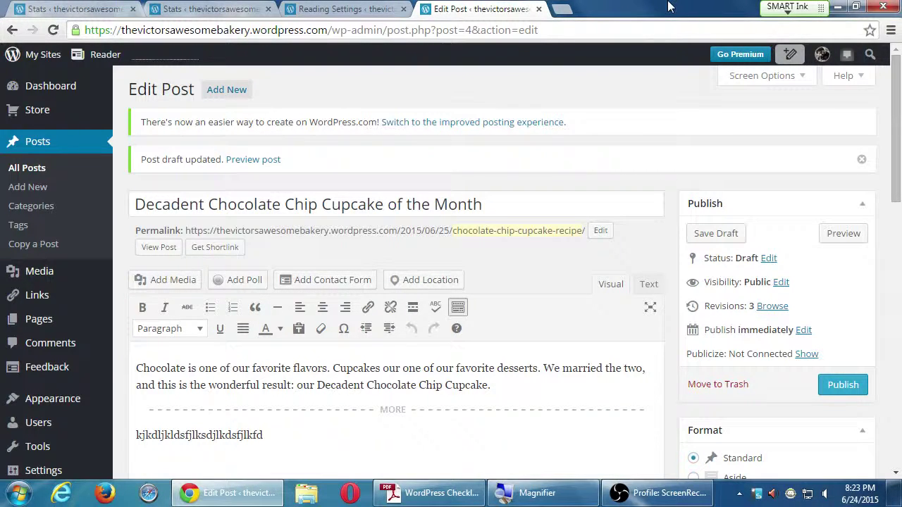
Step: Delete the gibberish filler line below the MORE divider
scroll(441, 439, down, 2)
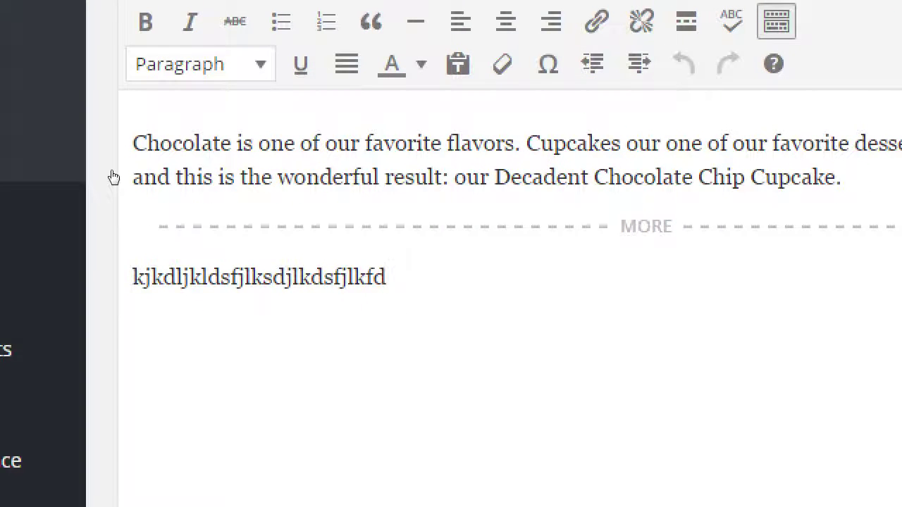
key(shift+Home)
key(BackSpace)
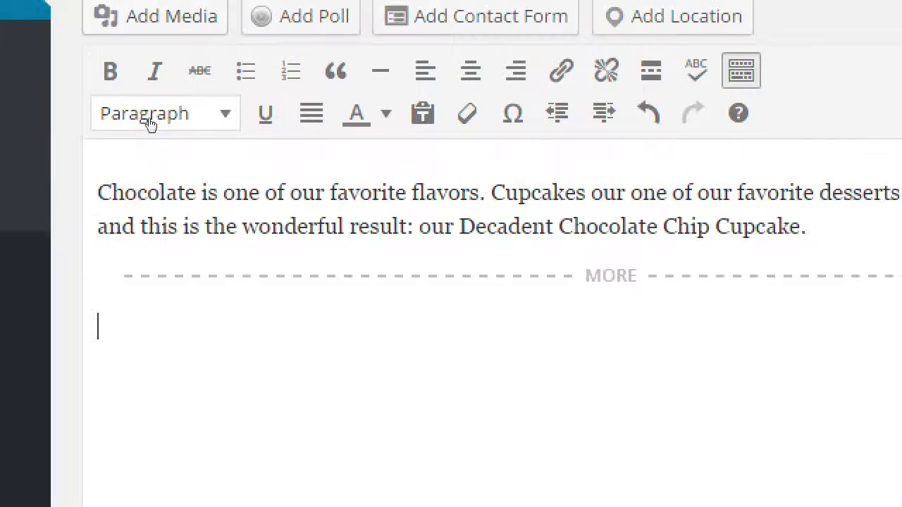
Step: Type History, placeholder text, Recipe and more placeholder text on separate lines
scroll(229, 137, up, 1)
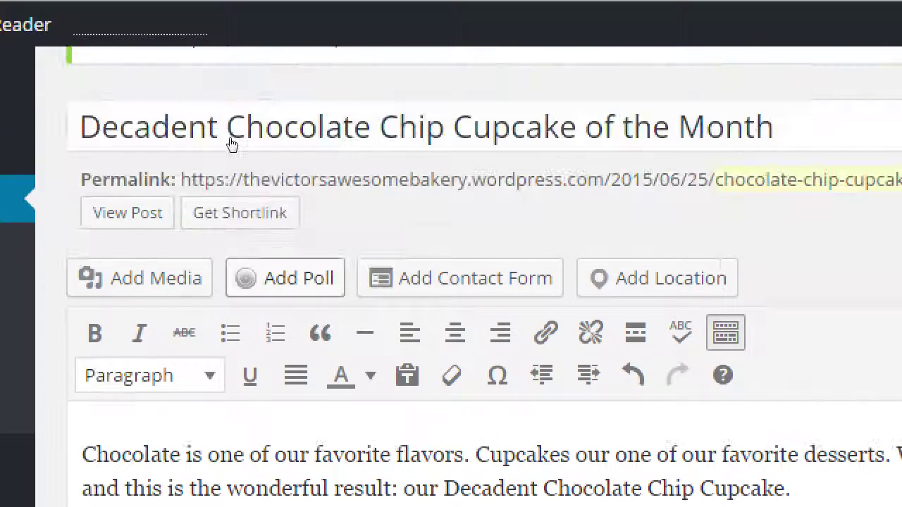
scroll(237, 148, down, 1)
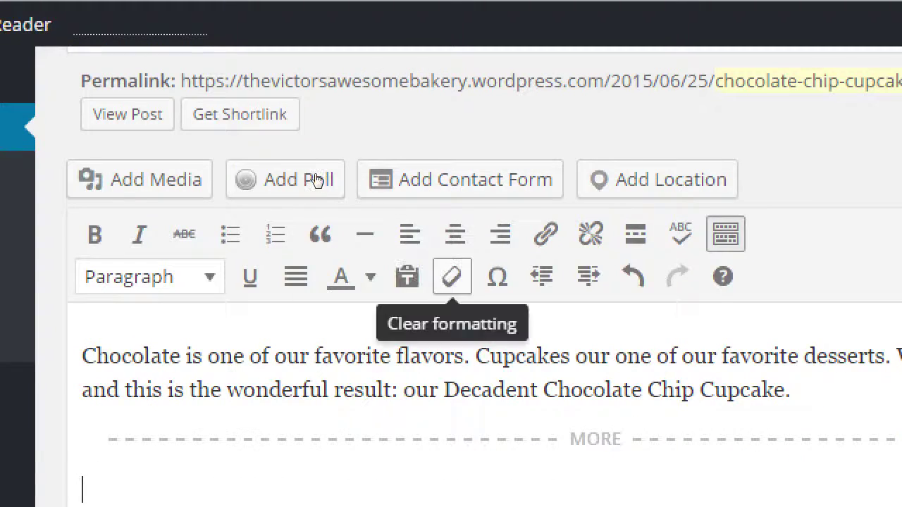
scroll(324, 233, down, 1)
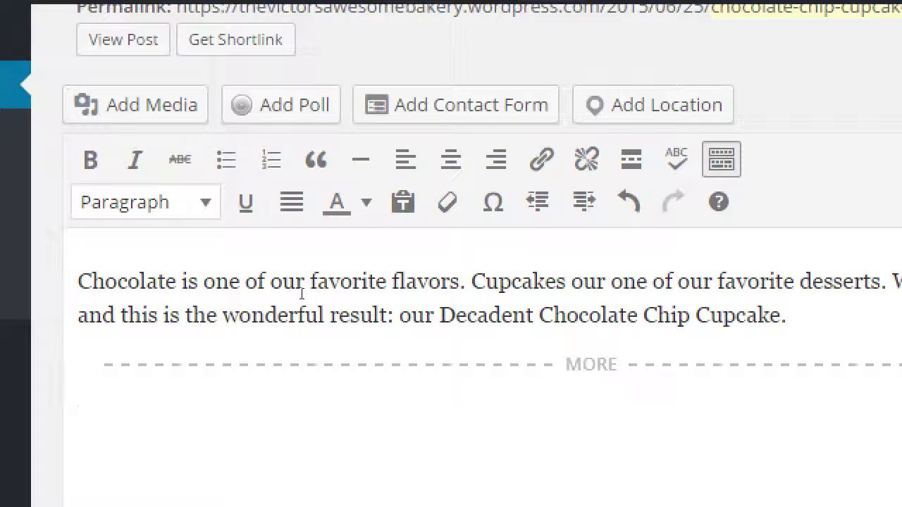
text(History )
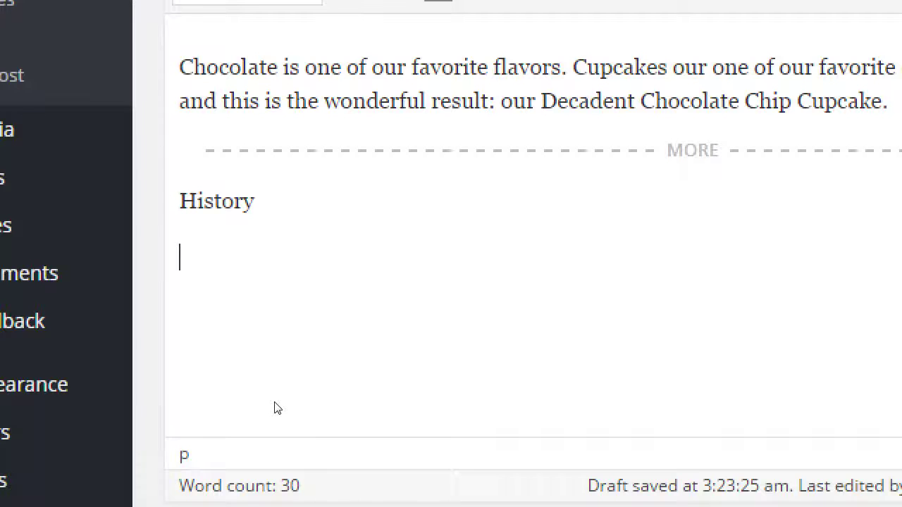
text(jsalkdfjklfdsajlkfdjlkfd jflkajs lkjdfsalk)
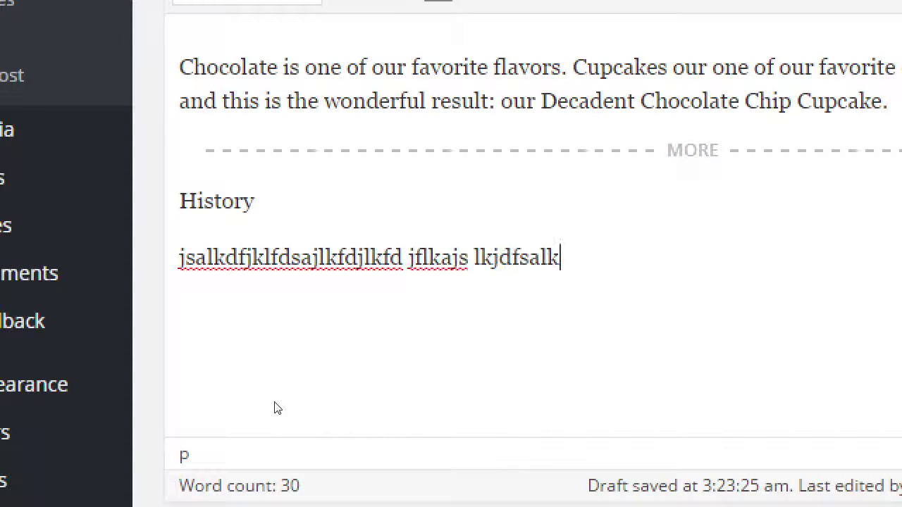
key(Return)
text(Recipe)
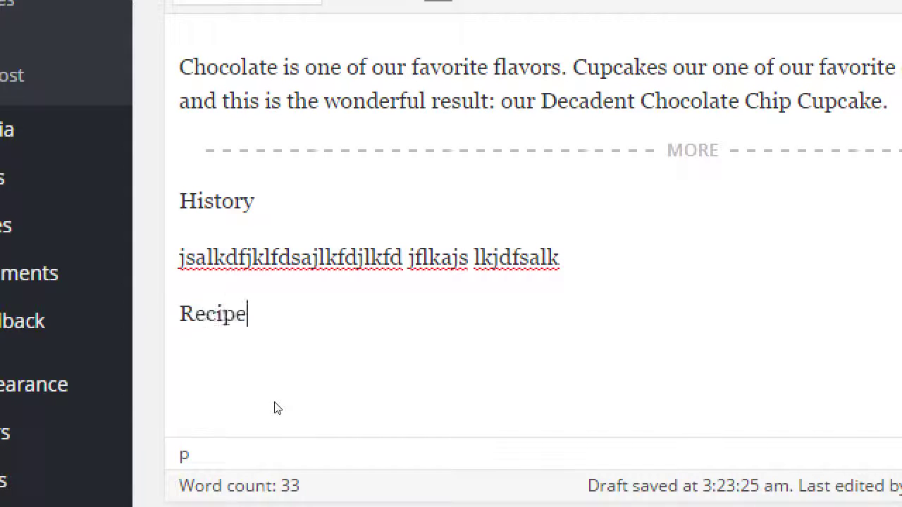
key(Return)
text(kljalkdjfsklads)
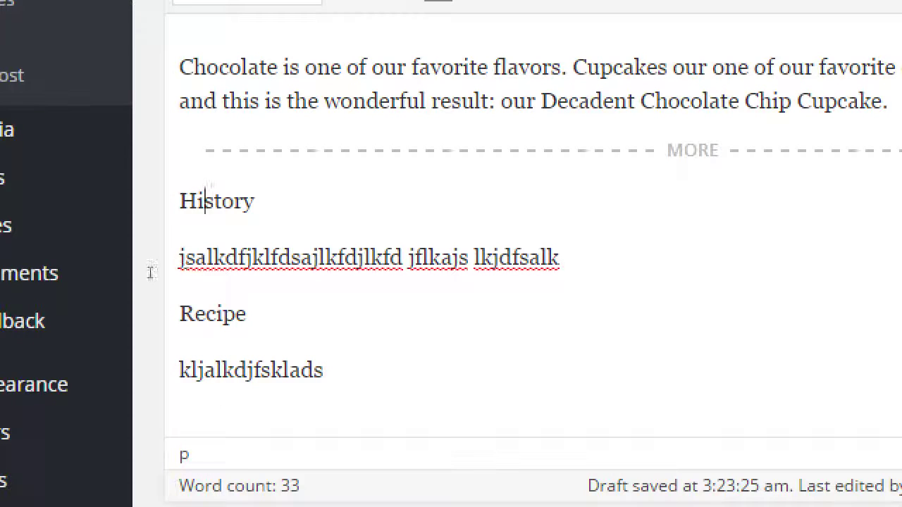
Step: Select the History line, then the Recipe line, ending back in History
key(Up)
key(Up)
key(Up)
key(shift+Home)
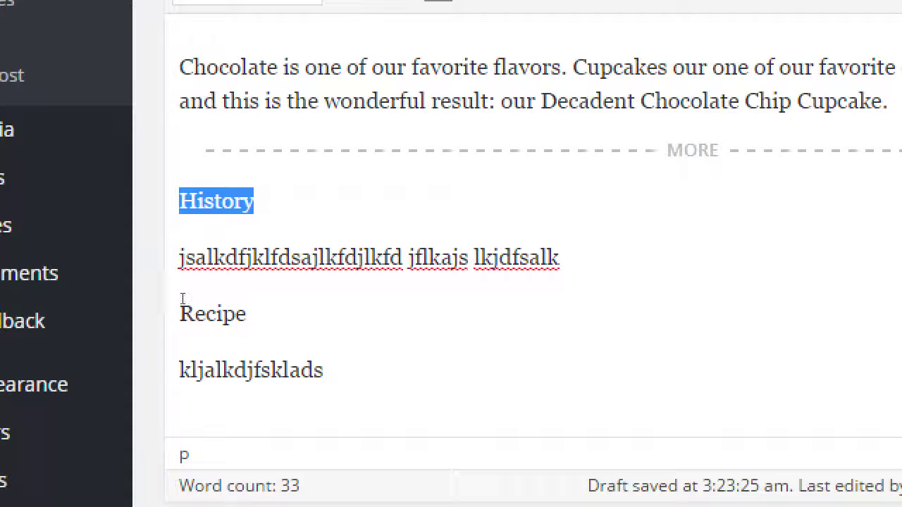
key(Down)
key(Down)
key(shift+End)
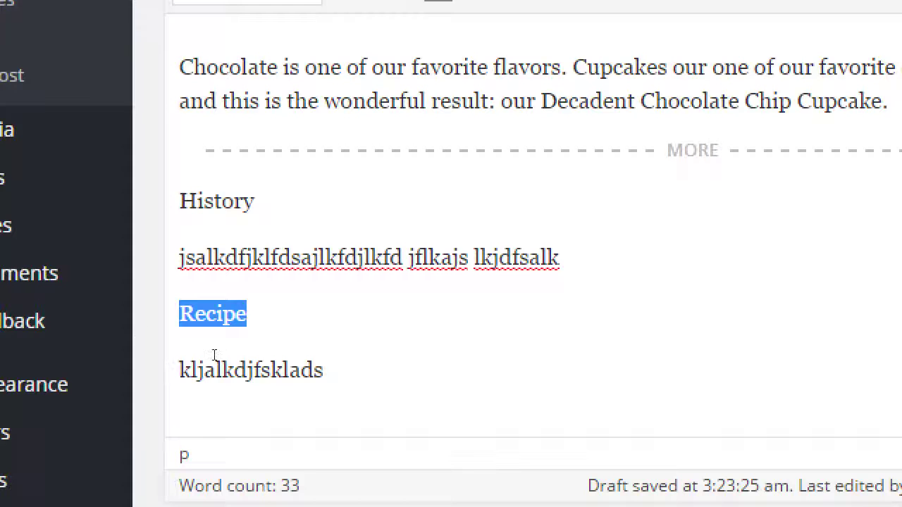
key(Up)
key(Up)
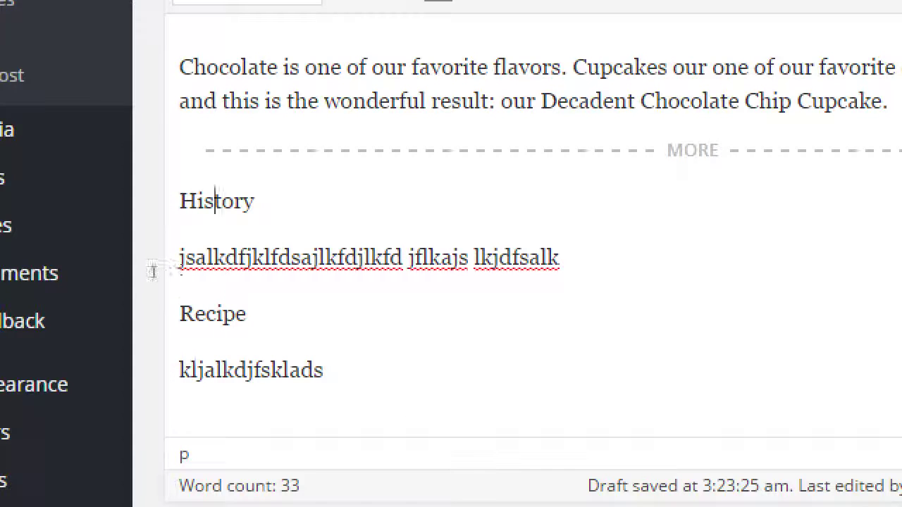
key(Home)
key(shift+End)
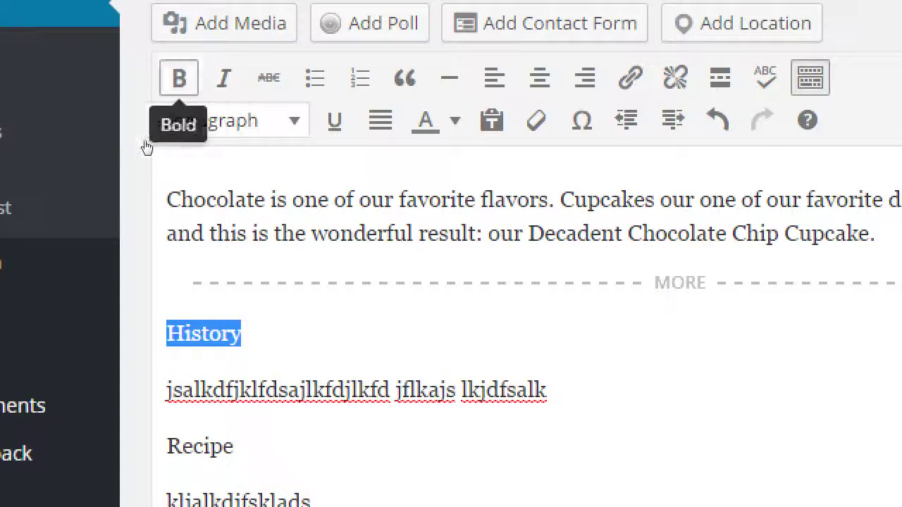
click(146, 146)
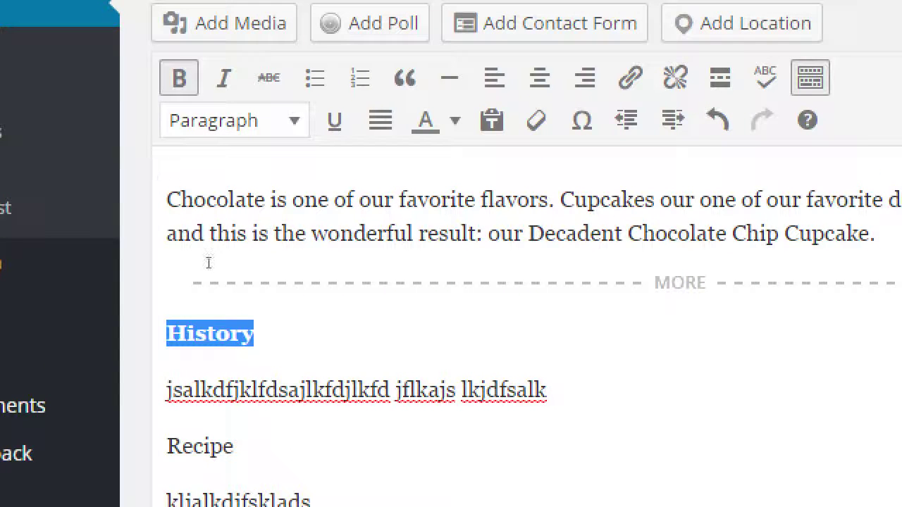
click(146, 148)
key(ctrl+b)
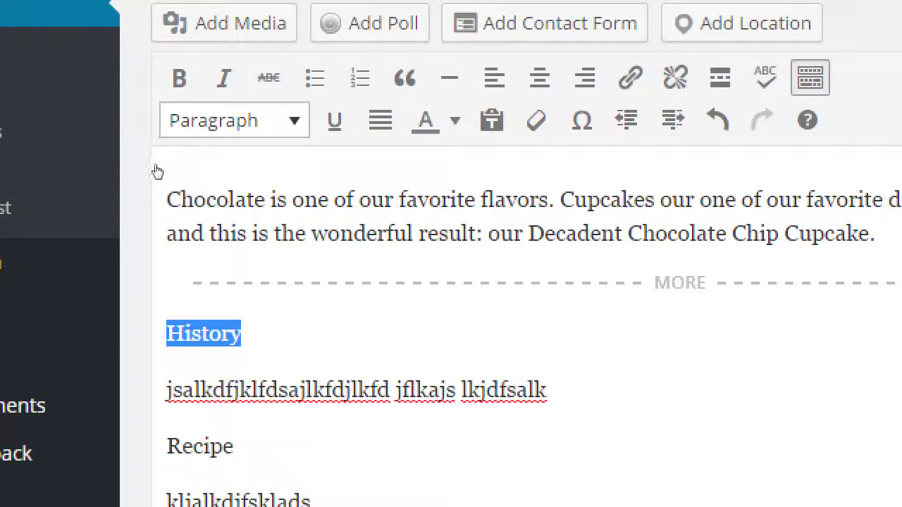
click(234, 121)
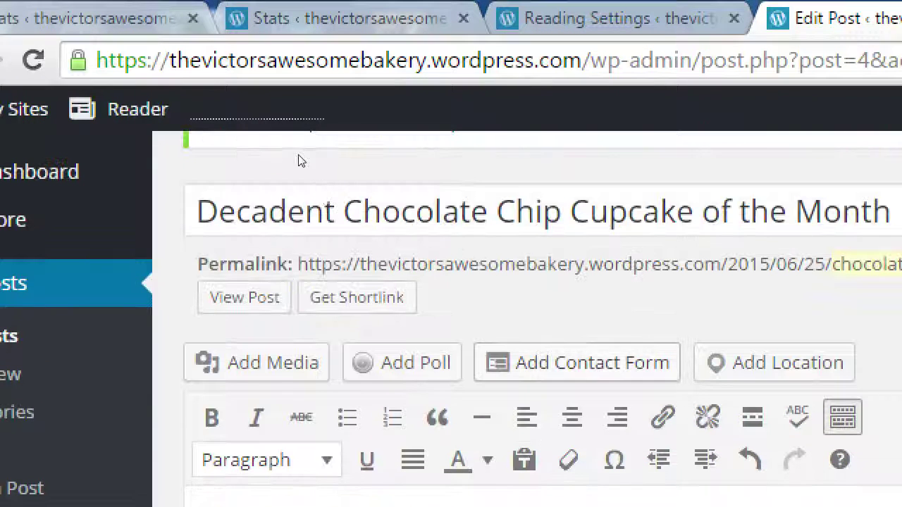
drag(169, 103, 281, 113)
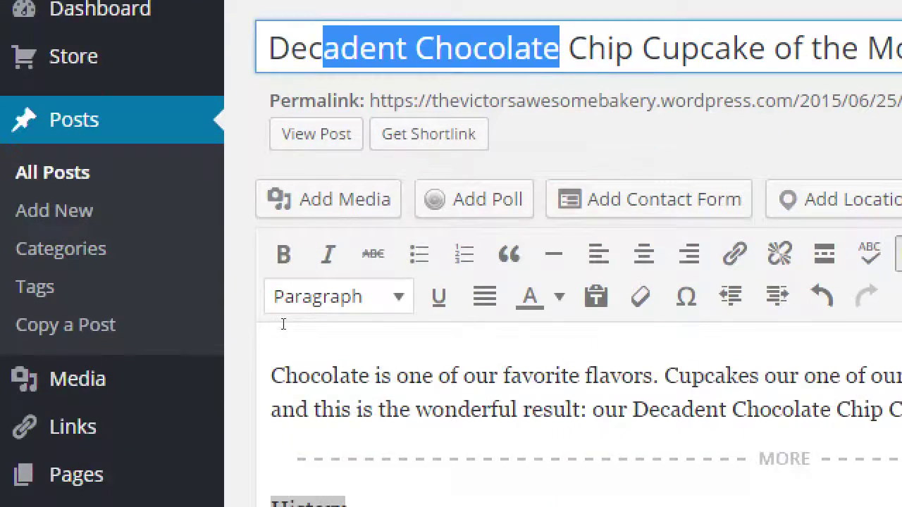
scroll(93, 504, down, 3)
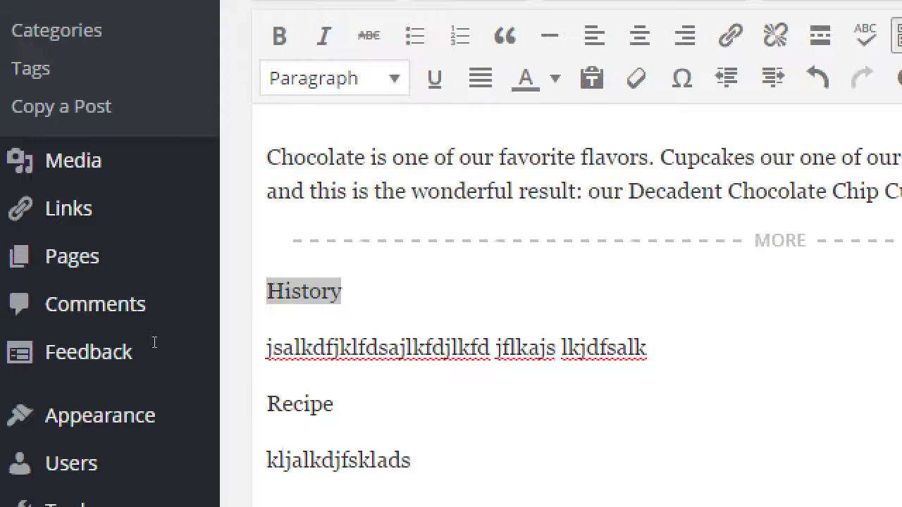
scroll(169, 326, up, 3)
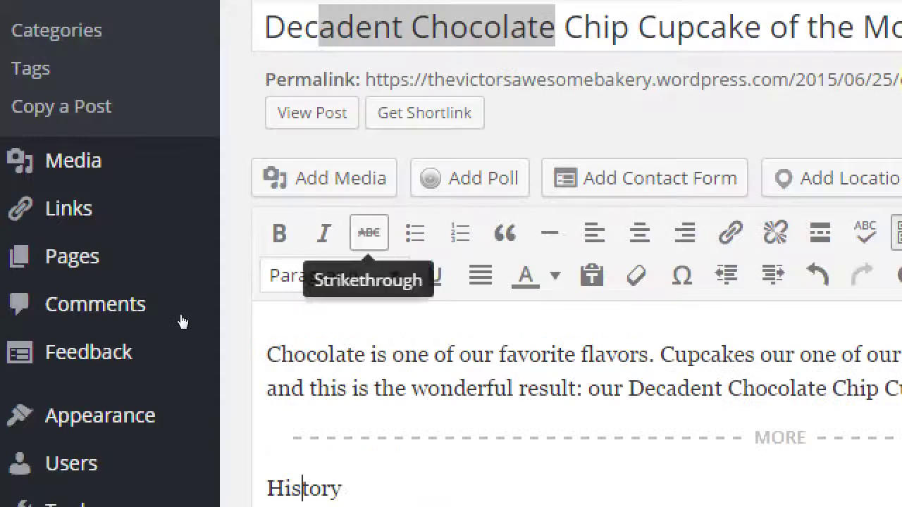
click(235, 61)
key(Left)
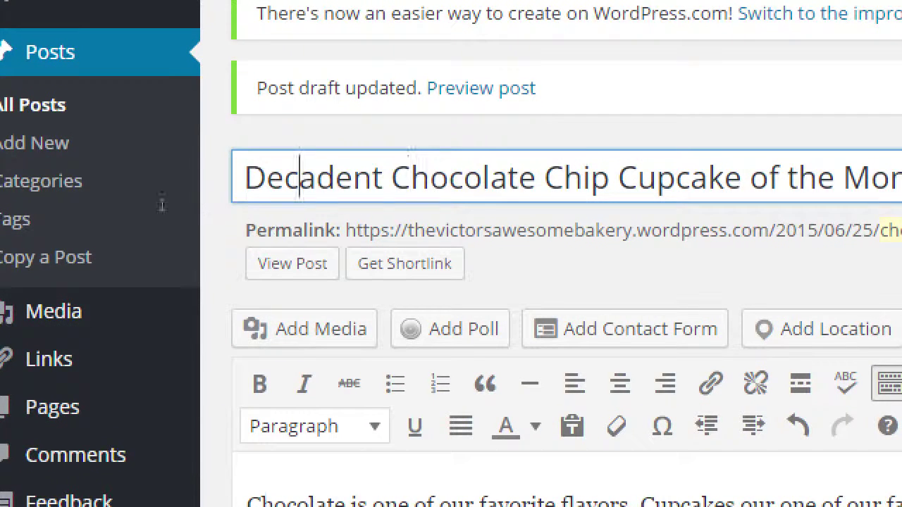
drag(591, 178, 317, 207)
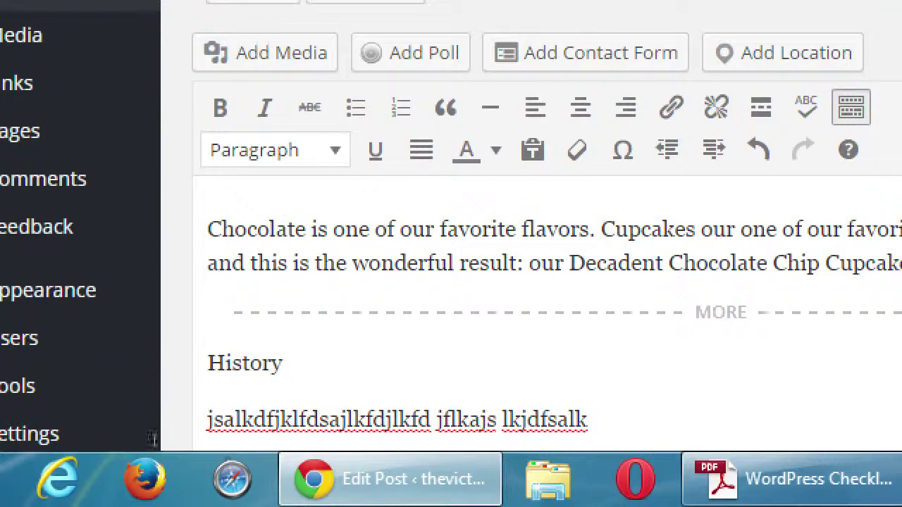
Step: Format the History line as Heading 2
key(shift+Home)
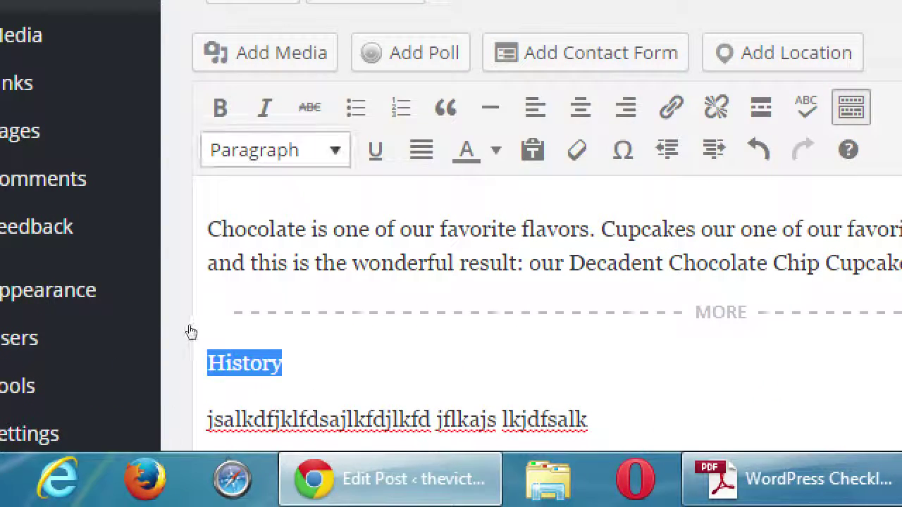
click(232, 150)
click(199, 189)
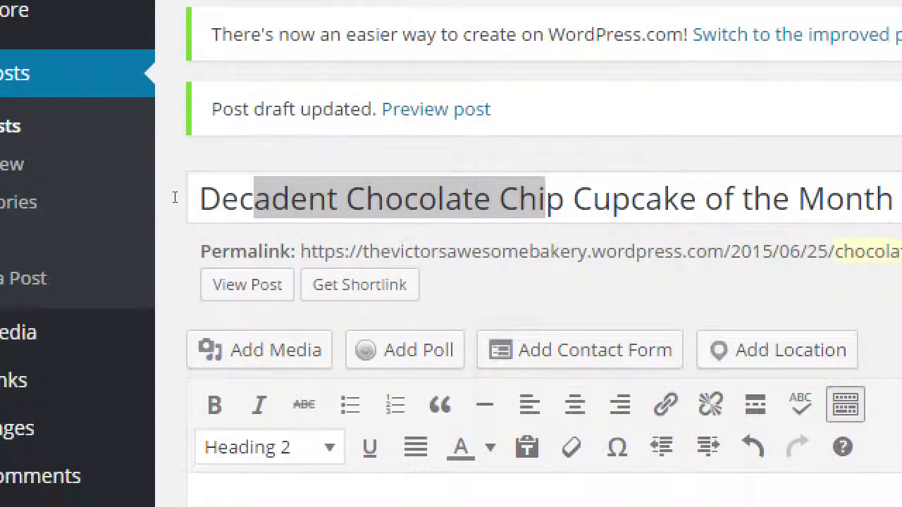
Step: Move to the Recipe line and toggle the second formatting toolbar row off and on
key(Down)
key(Down)
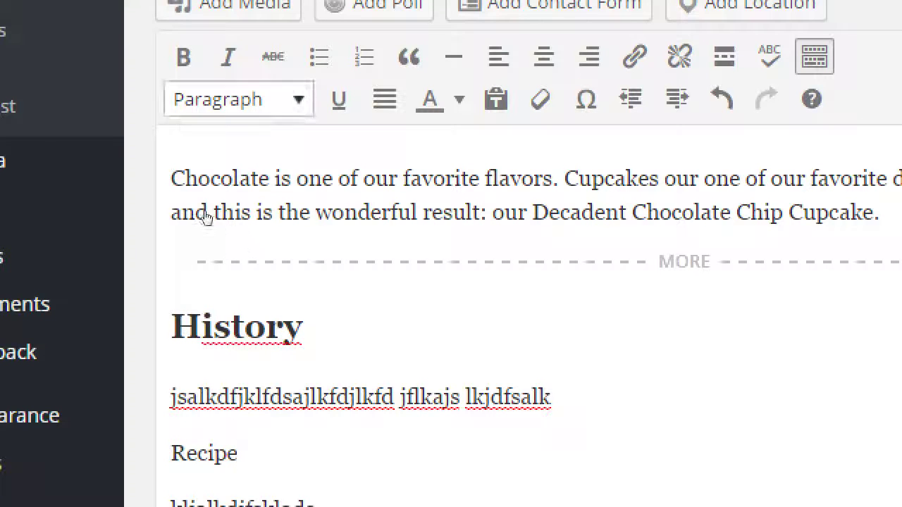
key(Return)
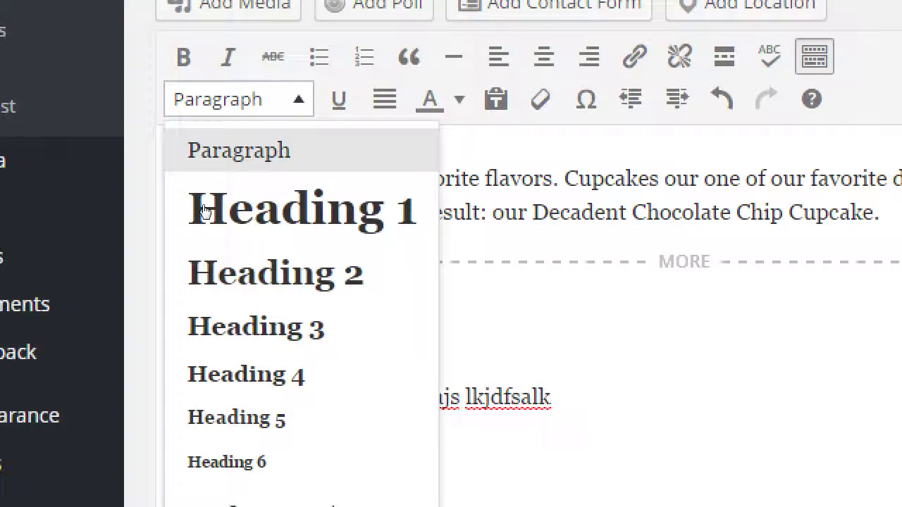
click(131, 217)
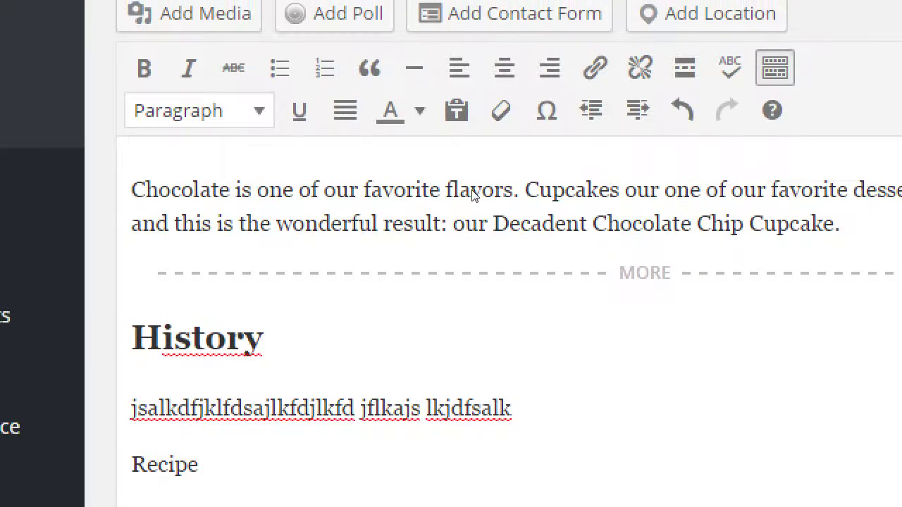
key(alt+shift+z)
key(alt+shift+z)
key(alt+shift+z)
key(alt+shift+z)
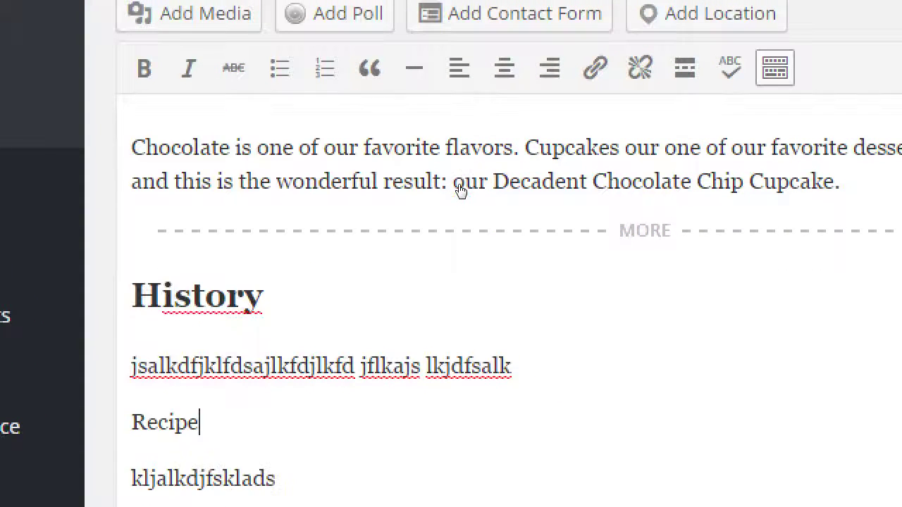
key(alt+shift+z)
key(alt+shift+z)
key(alt+shift+z)
key(alt+shift+z)
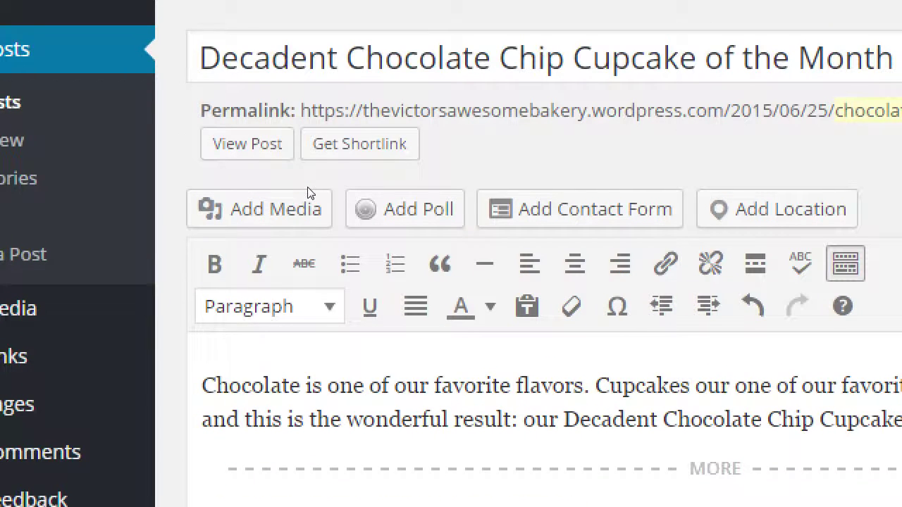
drag(254, 58, 519, 58)
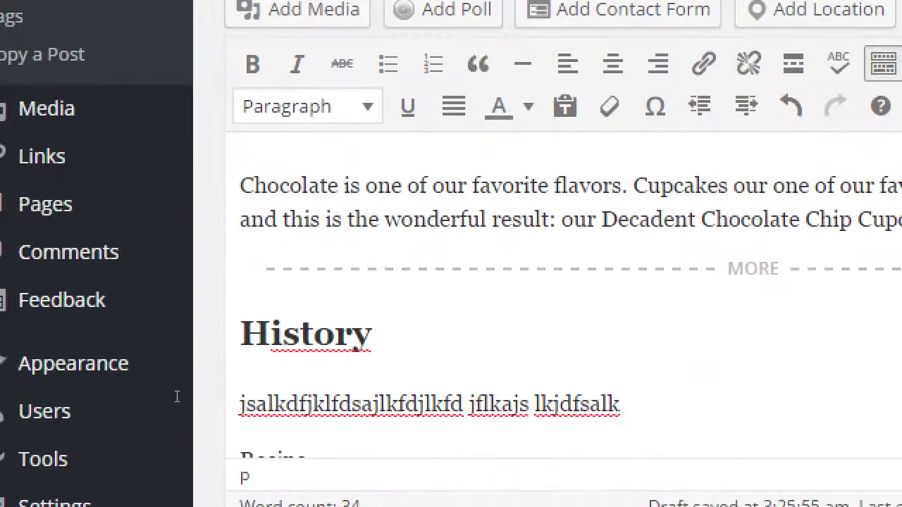
scroll(171, 398, down, 2)
scroll(172, 408, up, 1)
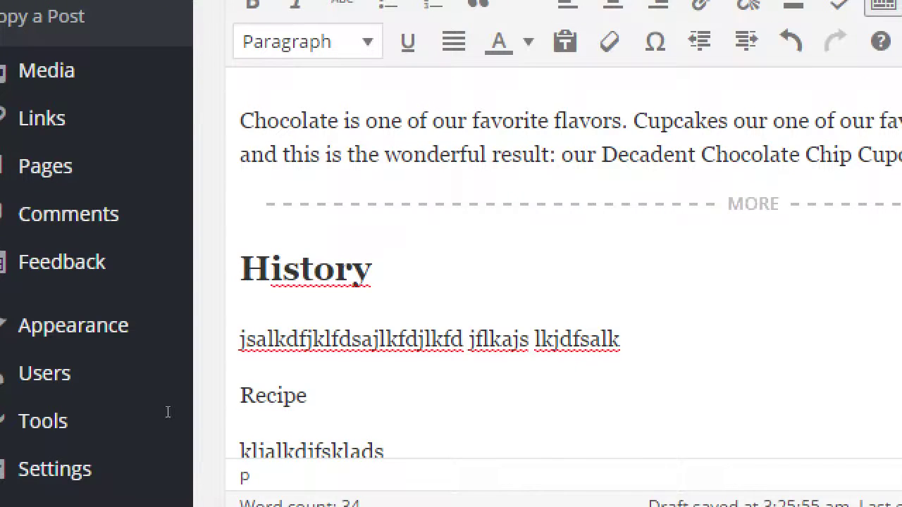
scroll(171, 412, down, 1)
Step: Apply Heading 2 to the Recipe line
double_click(274, 329)
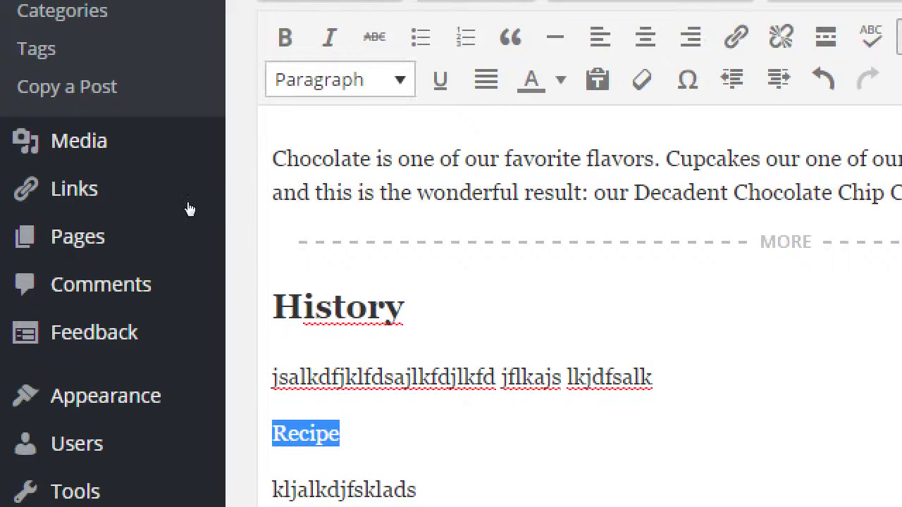
key(alt+shift+2)
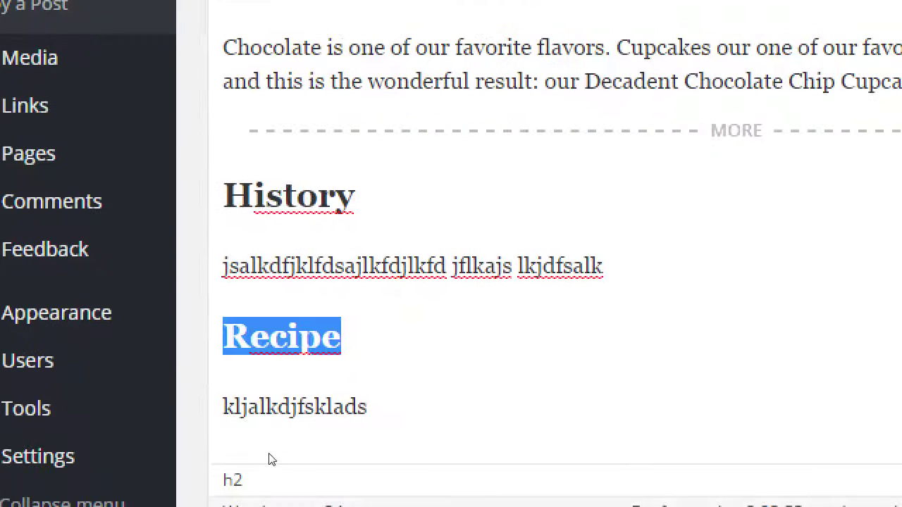
key(ctrl+End)
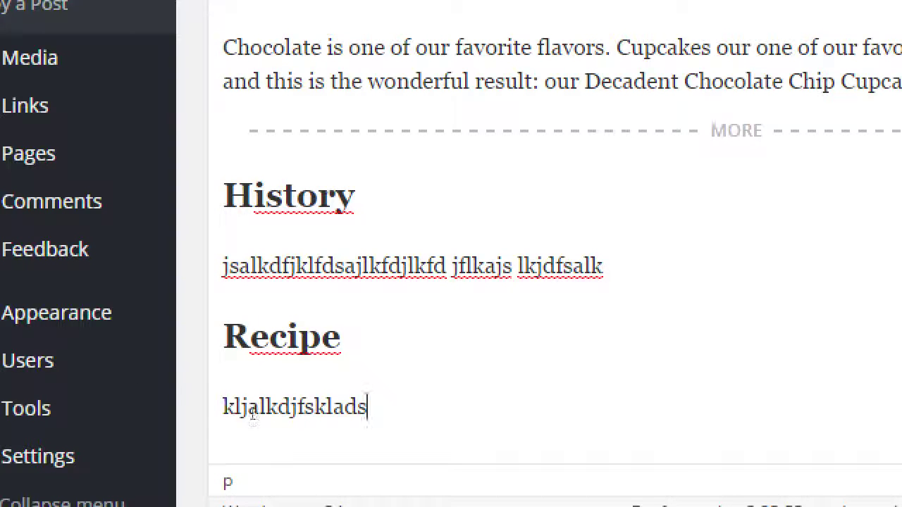
Step: Replace the placeholder under Recipe with Ingredients, filler text and Prep on separate lines
double_click(252, 414)
text(In)
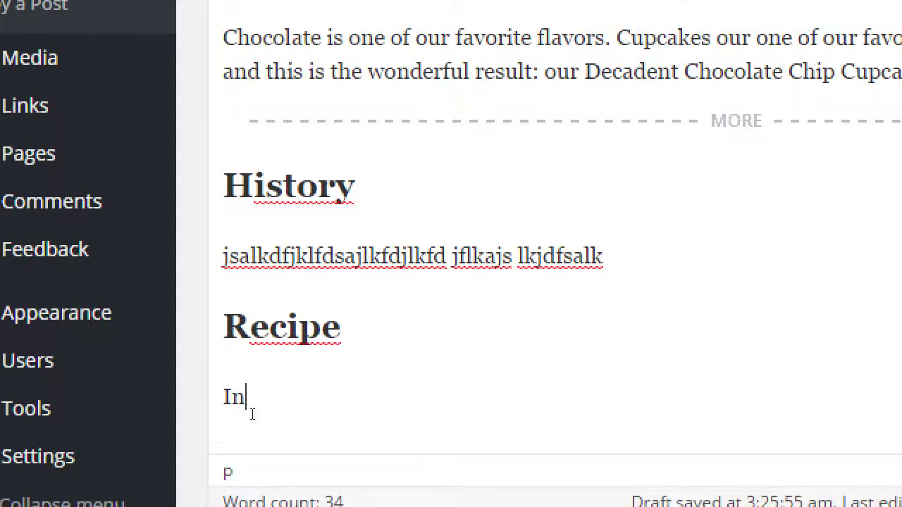
text(gredients)
key(Return)
text(asdasdsdaffds)
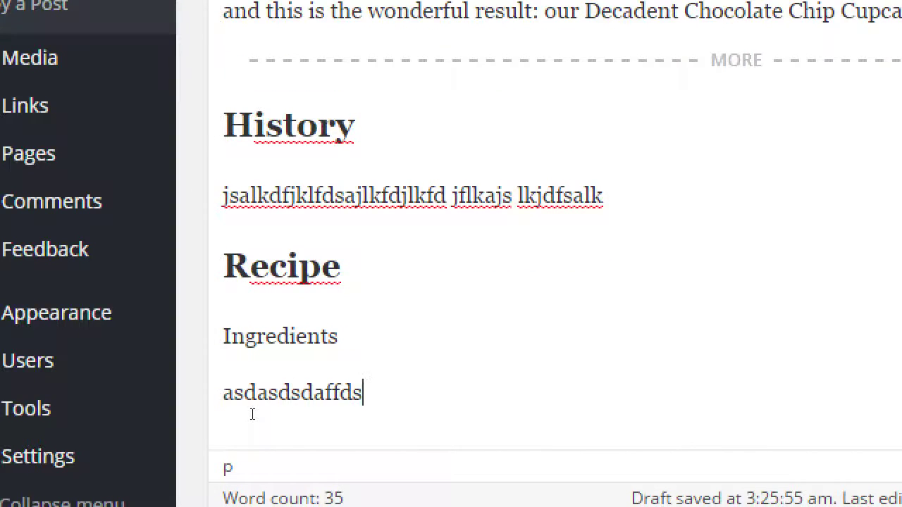
key(Return)
text(Prep)
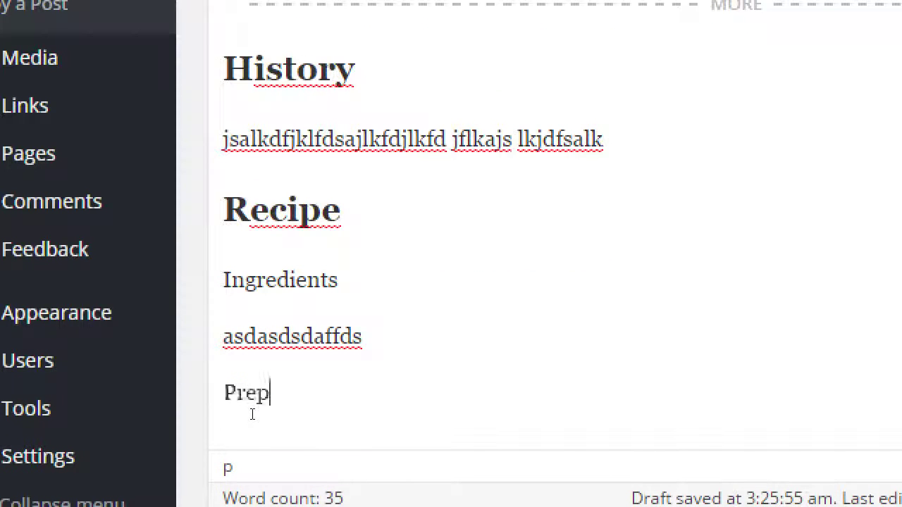
key(Return)
Step: Add filler text under Prep, then make Ingredients a Heading 3
text(adsdfsa)
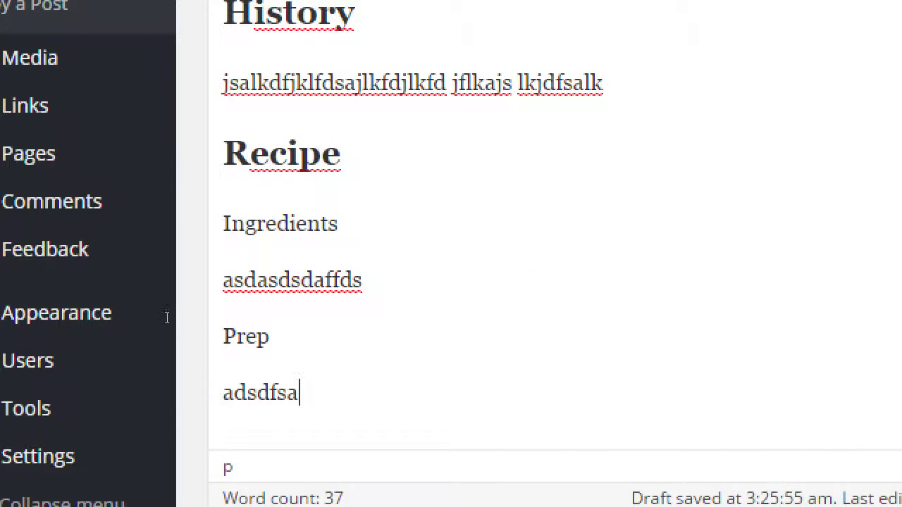
key(Up)
key(Up)
key(Up)
key(shift+Home)
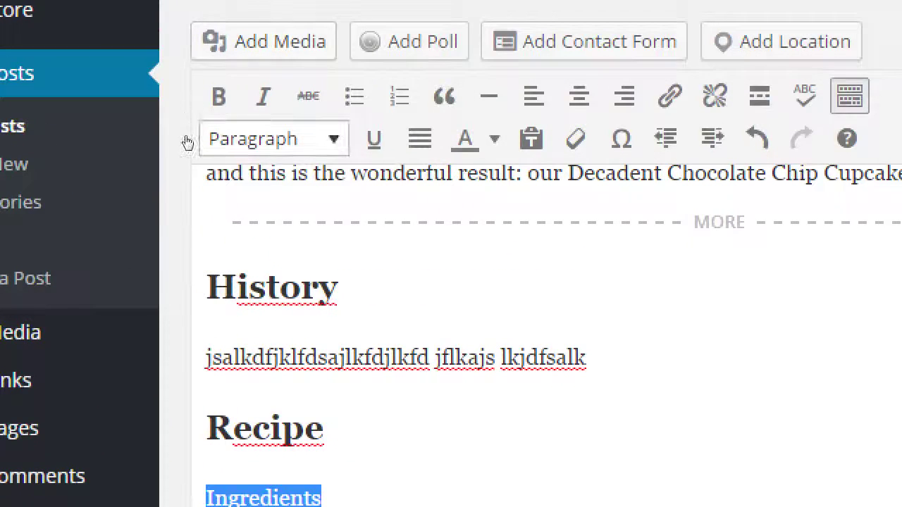
click(211, 139)
key(Down)
key(Return)
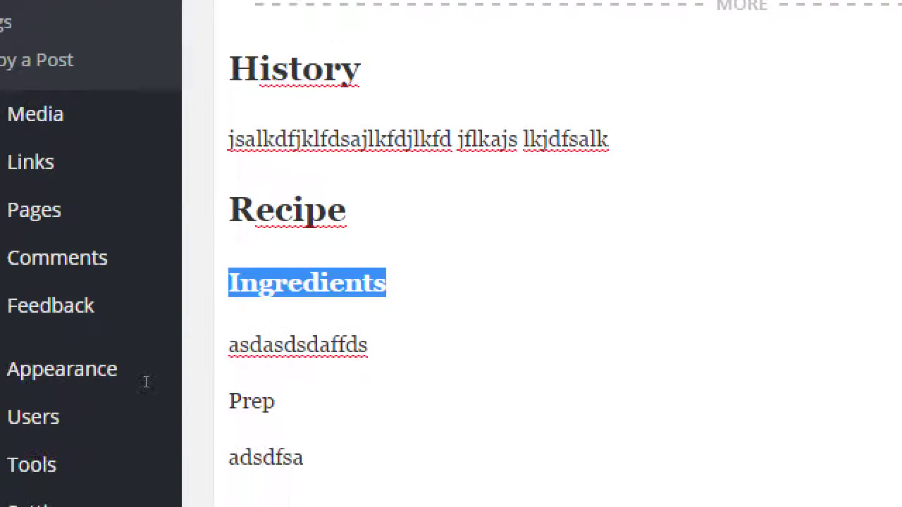
Step: Make the Prep line a Heading 3 subheading as well
key(Down)
key(Down)
key(shift+End)
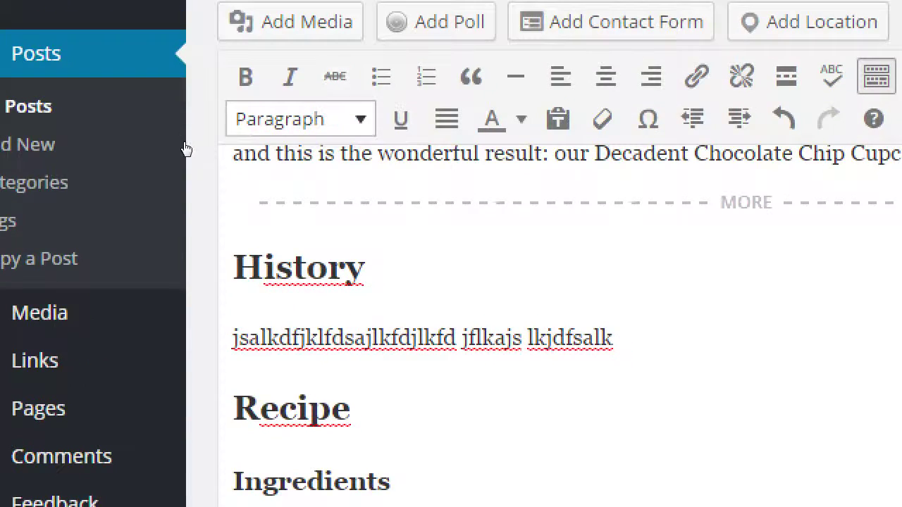
key(alt+F10)
key(Down)
key(Return)
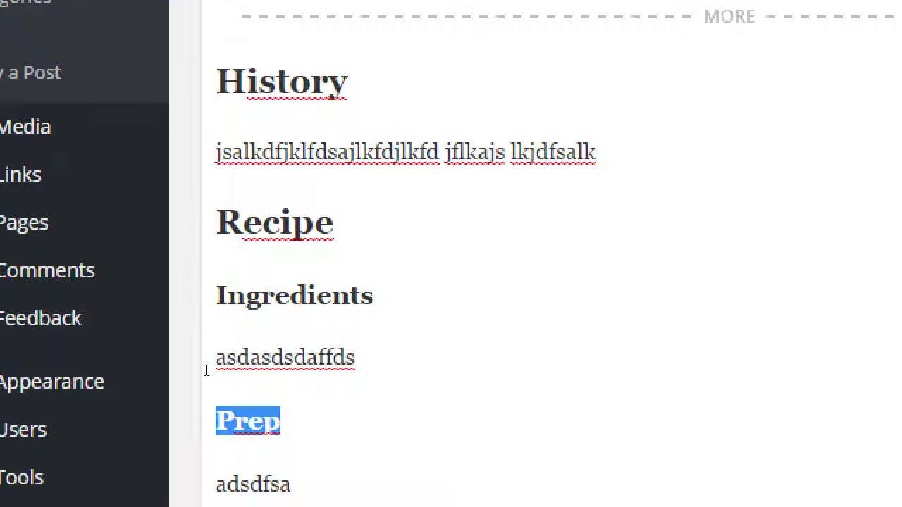
key(End)
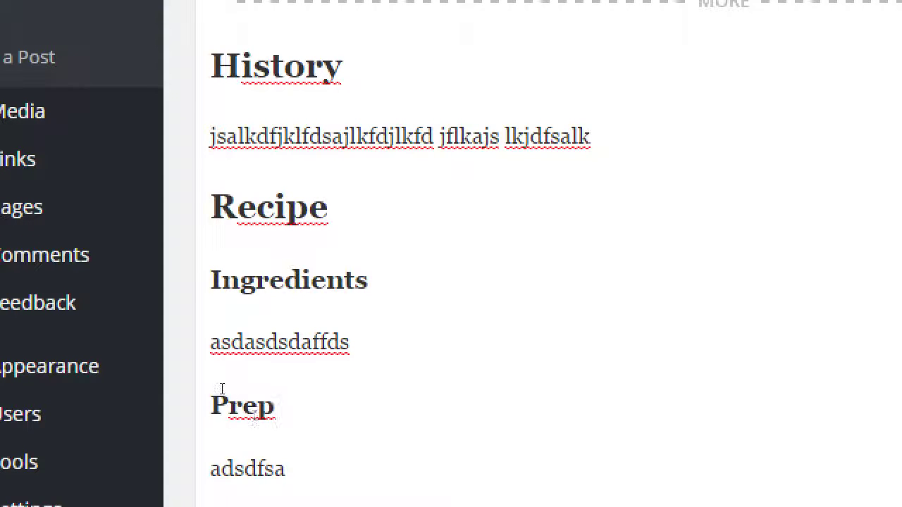
scroll(196, 257, up, 1)
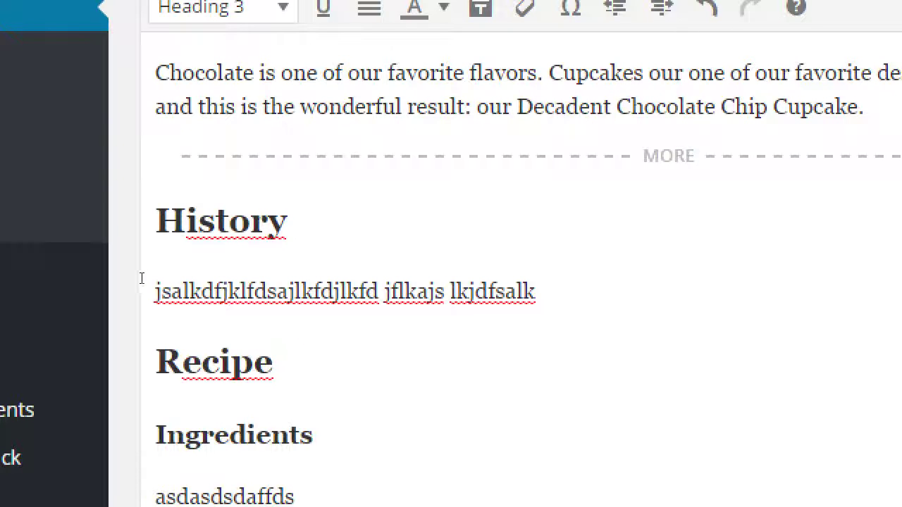
click(132, 240)
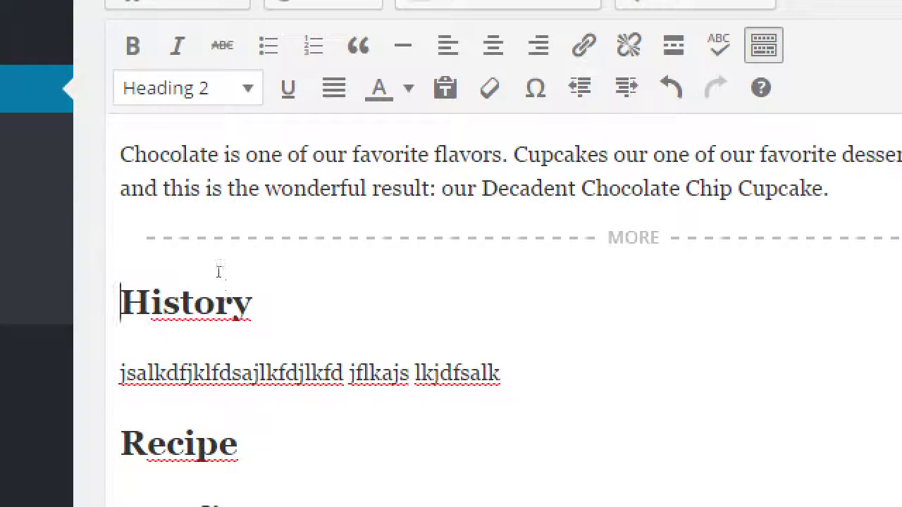
key(Down)
key(Up)
key(Home)
key(shift+End)
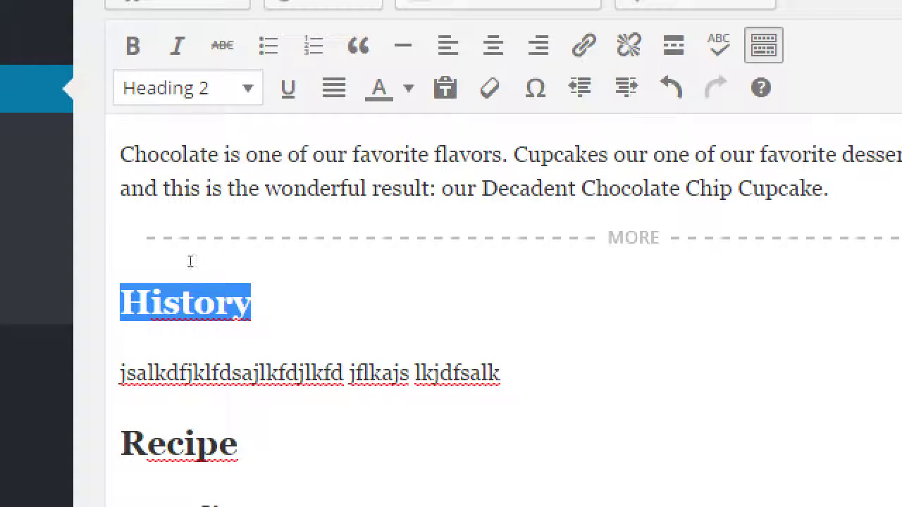
key(Down)
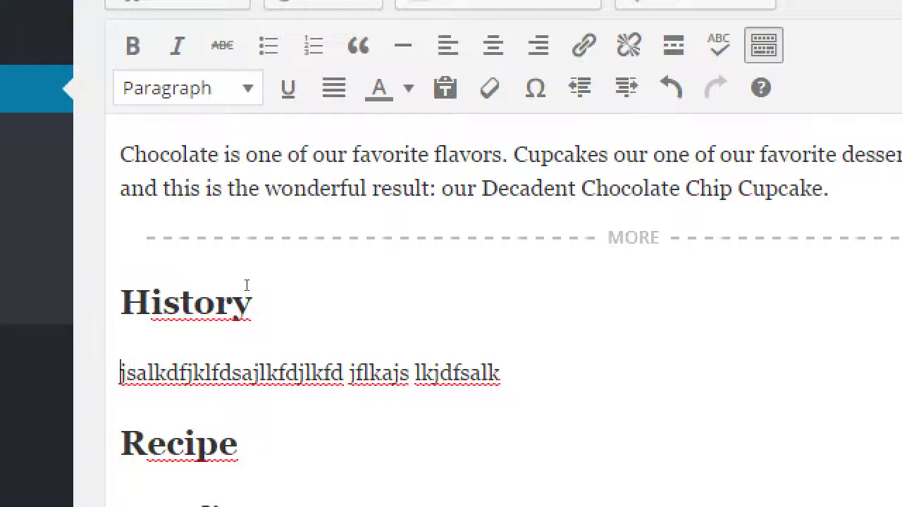
scroll(246, 285, down, 2)
scroll(247, 284, up, 2)
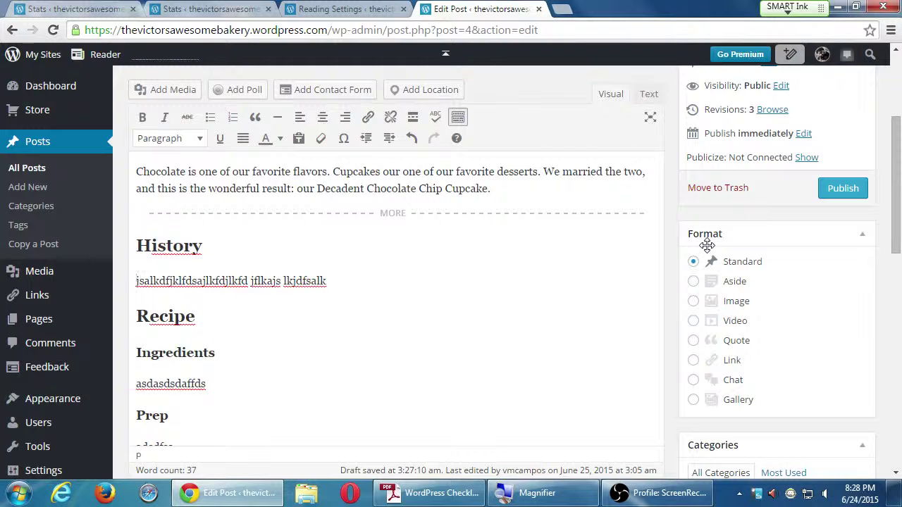
Step: Check the post title, then select the placeholder text under the History heading
scroll(681, 265, up, 1)
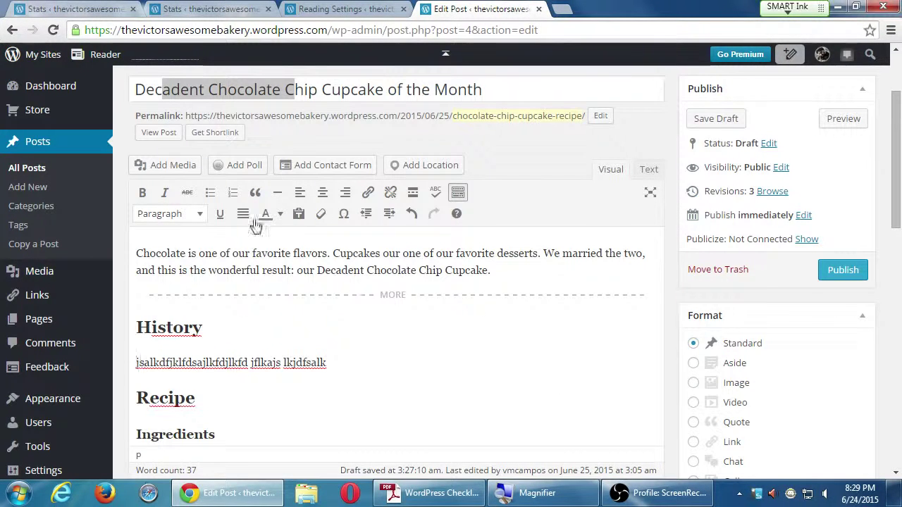
click(326, 93)
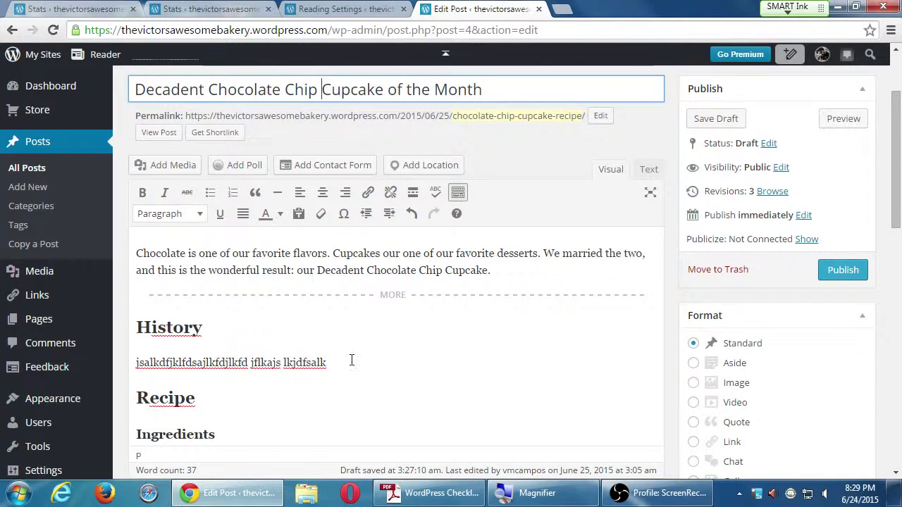
scroll(365, 425, down, 1)
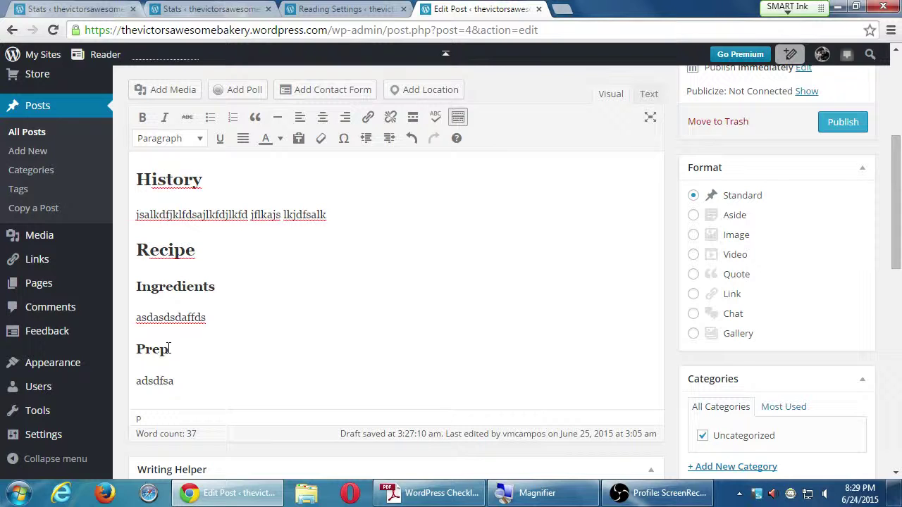
scroll(303, 257, down, 1)
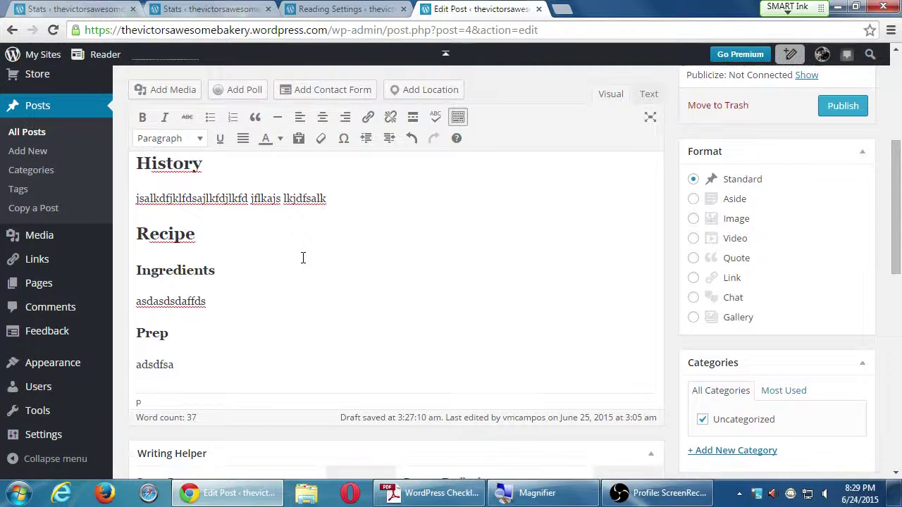
scroll(303, 256, up, 1)
scroll(310, 252, up, 1)
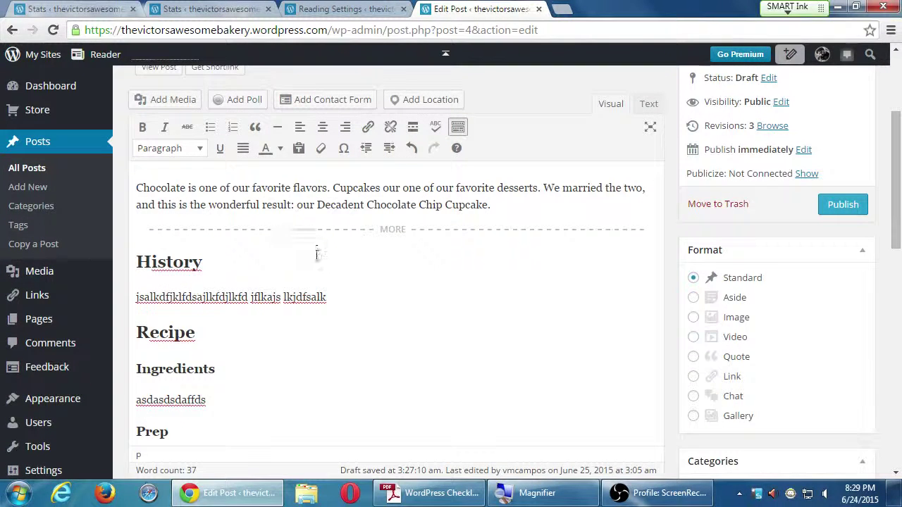
drag(327, 296, 136, 297)
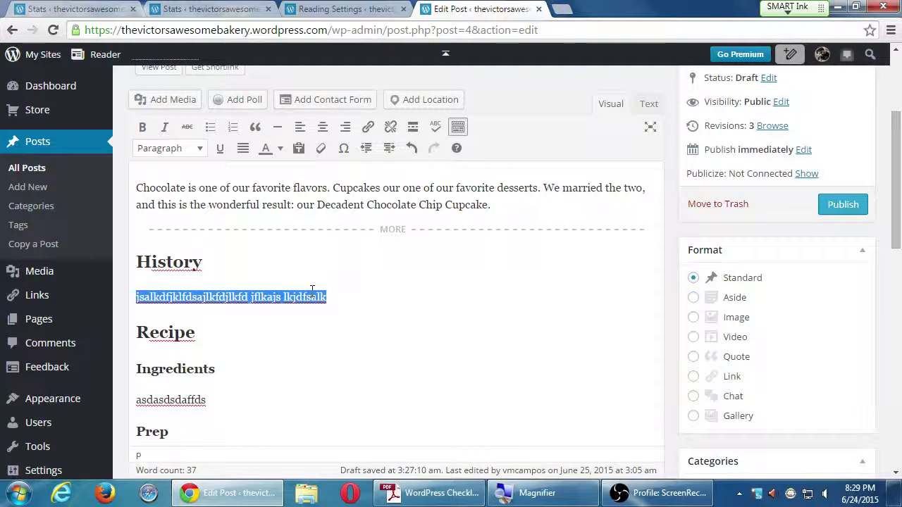
Step: Type the History sentence about Grandma bringing an amazing recipe from the Old Country
text(W)
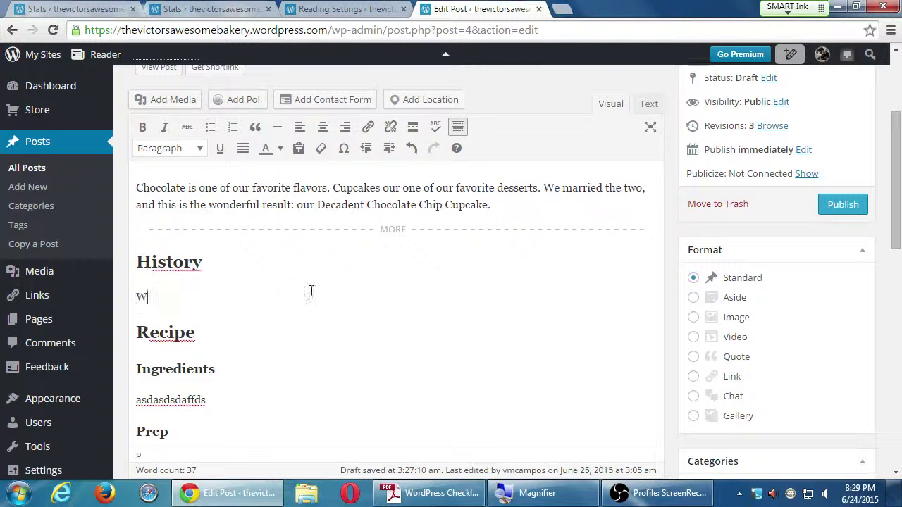
text(ebs)
key(BackSpace)
key(BackSpace)
key(BackSpace)
text(hen)
text( granda)
key(BackSpace)
key(BackSpace)
key(BackSpace)
key(BackSpace)
key(BackSpace)
key(BackSpace)
text(Gradnma)
key(BackSpace)
key(BackSpace)
text(ma came over )
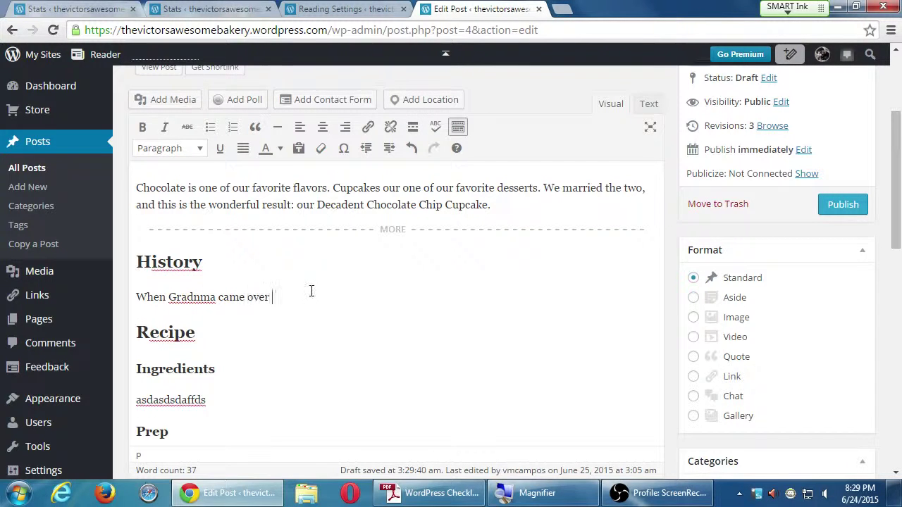
text(from the Old Country, she brought an amazing recipe with her.)
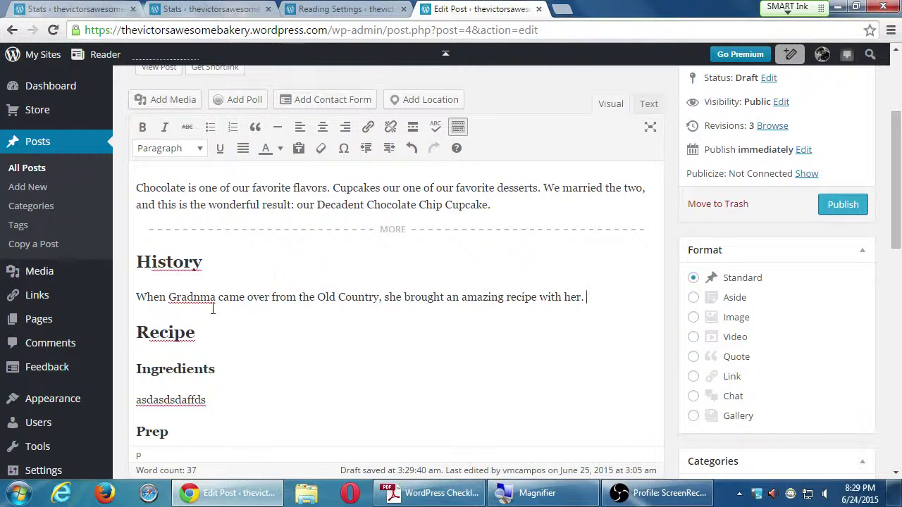
Step: Correct the misspelled 'Gradnma' to 'Grandma' from the spell-check suggestions
right_click(194, 297)
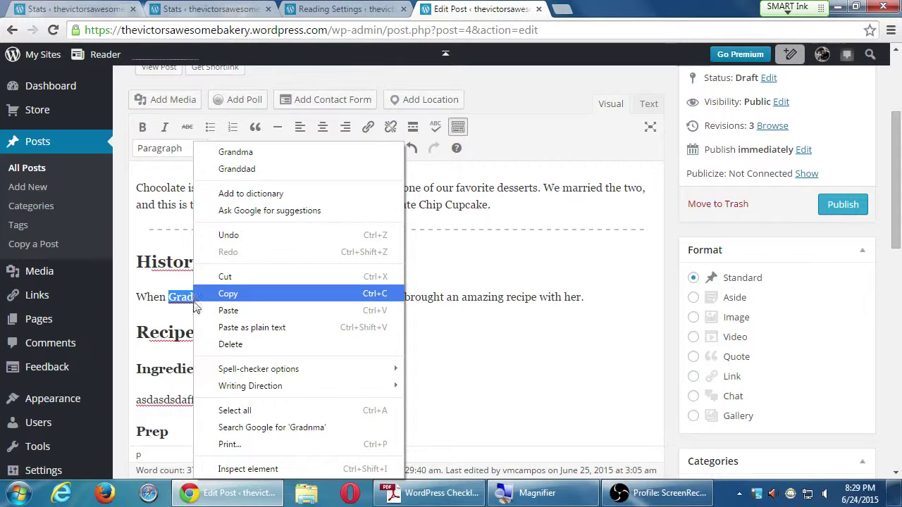
click(235, 153)
click(282, 350)
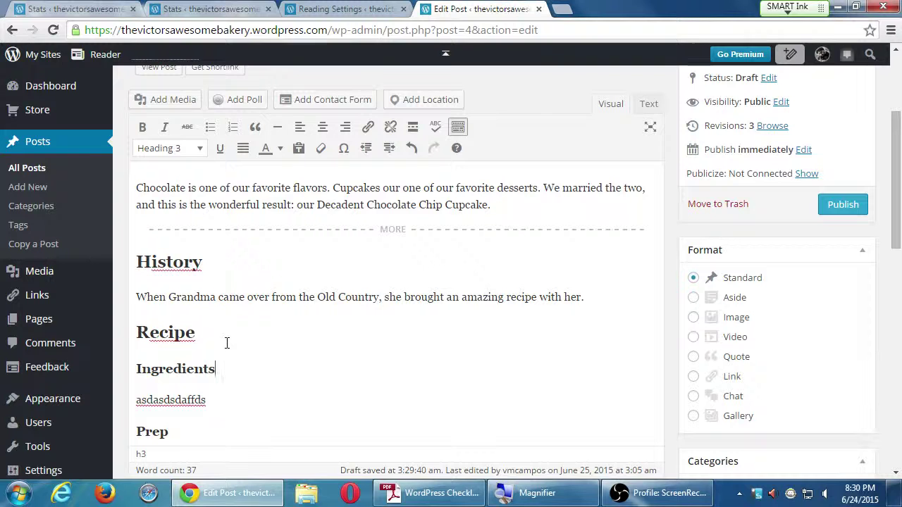
Step: Replace the Ingredients placeholder with Eggs, Flour and Chocolate Chips on separate lines
scroll(294, 326, down, 2)
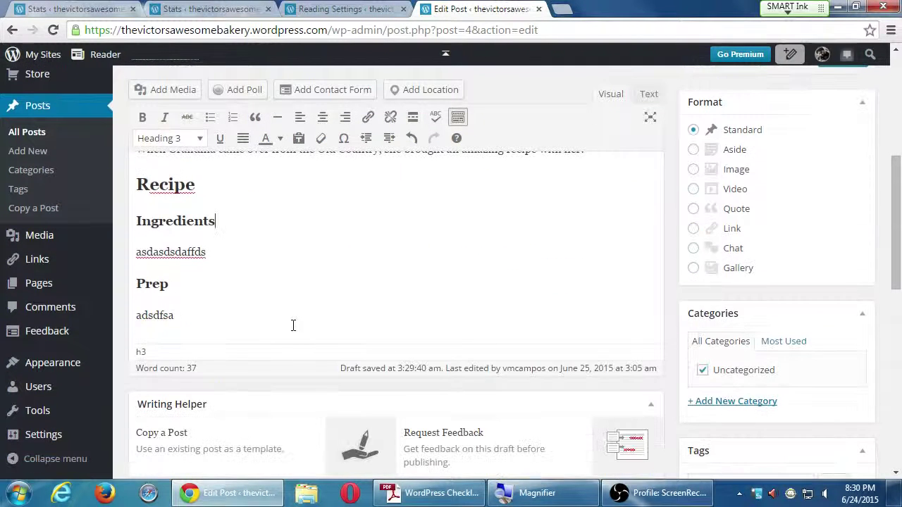
scroll(294, 324, up, 1)
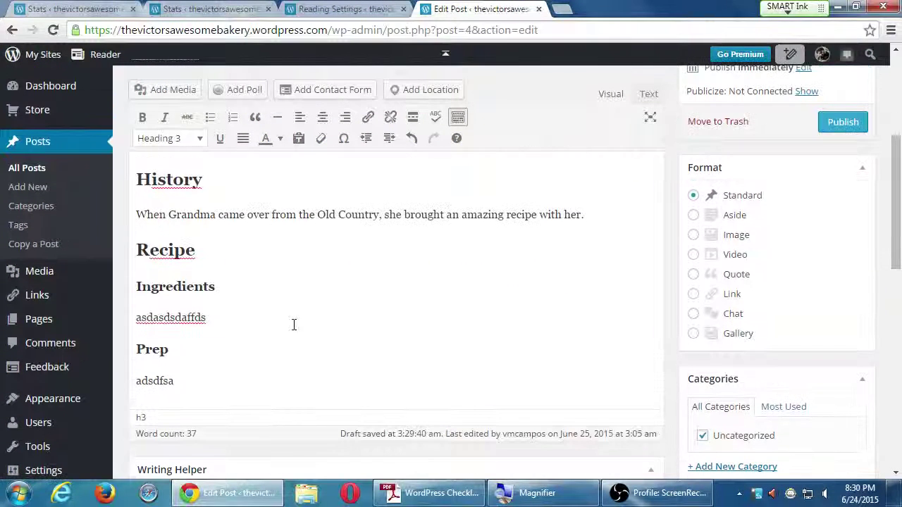
click(247, 304)
double_click(247, 305)
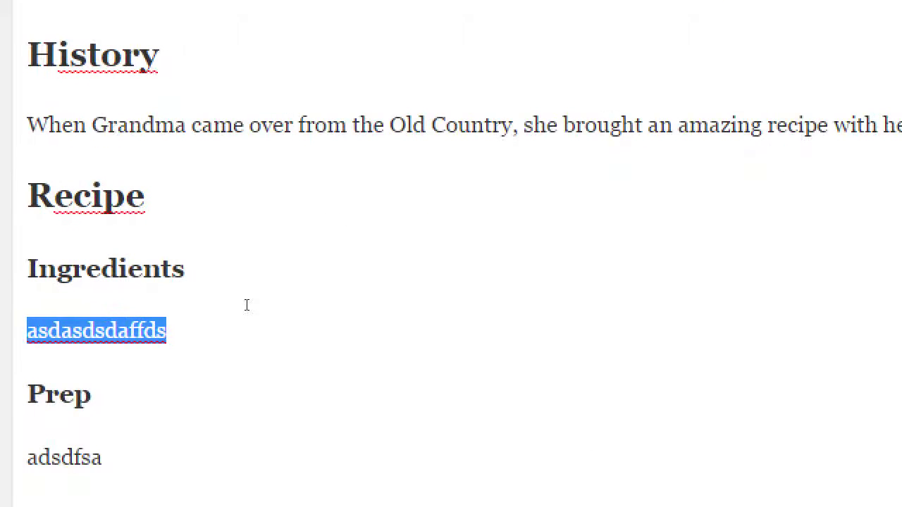
mouse_move(99, 319)
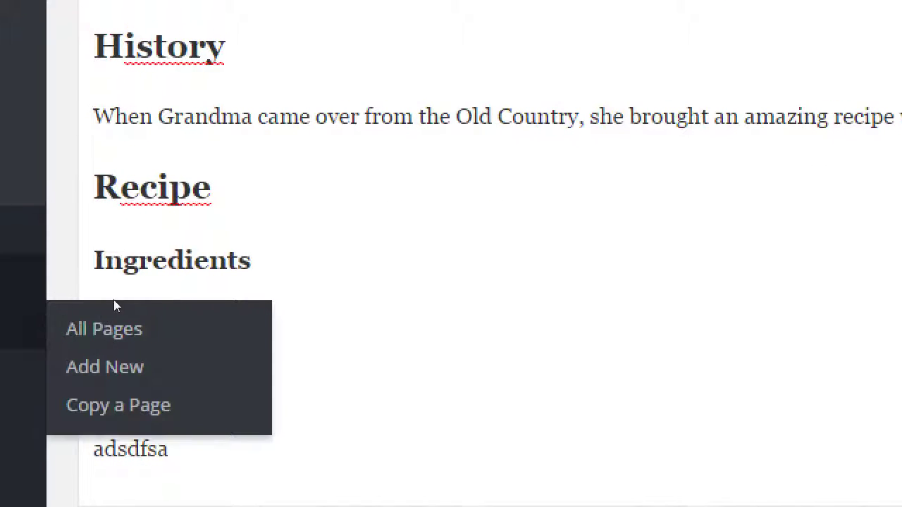
text(Eggs)
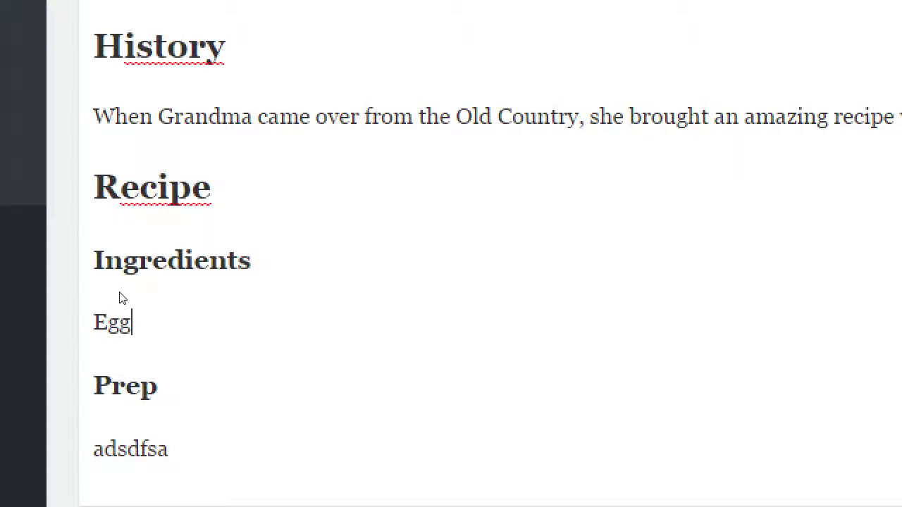
key(Return)
text(s)
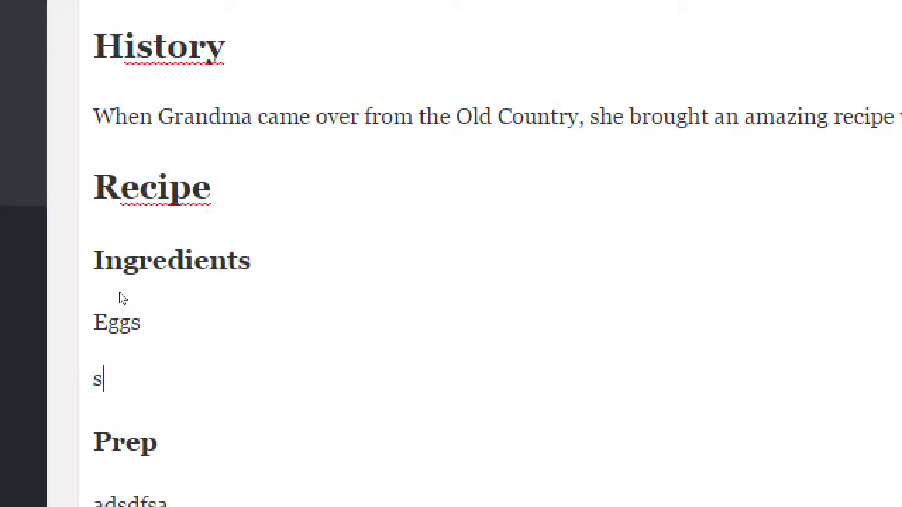
key(BackSpace)
text(Flour)
key(Return)
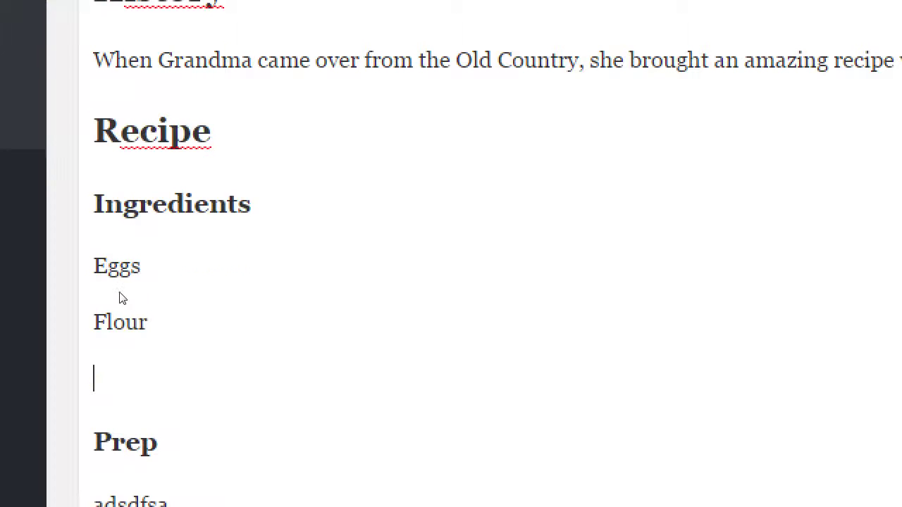
text(Chocolate Chips)
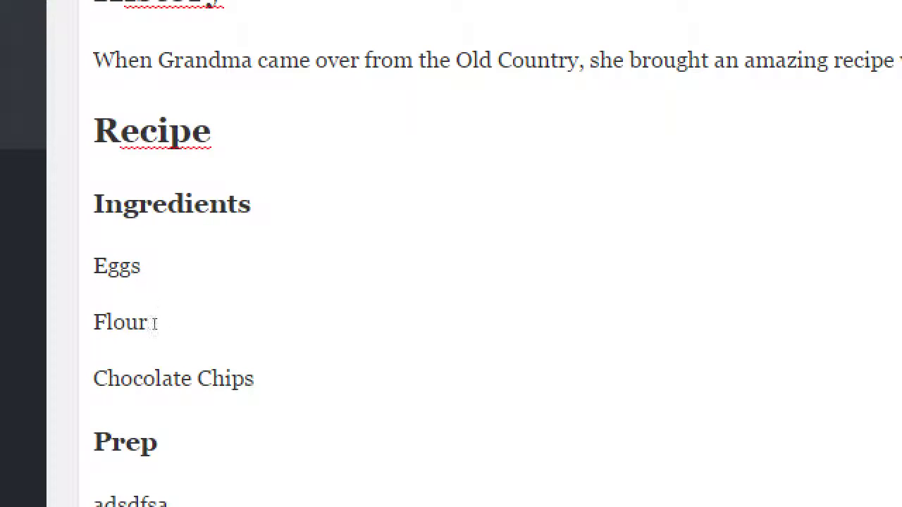
Step: Bullet Eggs, Flour and Chocolate Chips, then add Saffron as a fourth bullet
drag(255, 378, 134, 284)
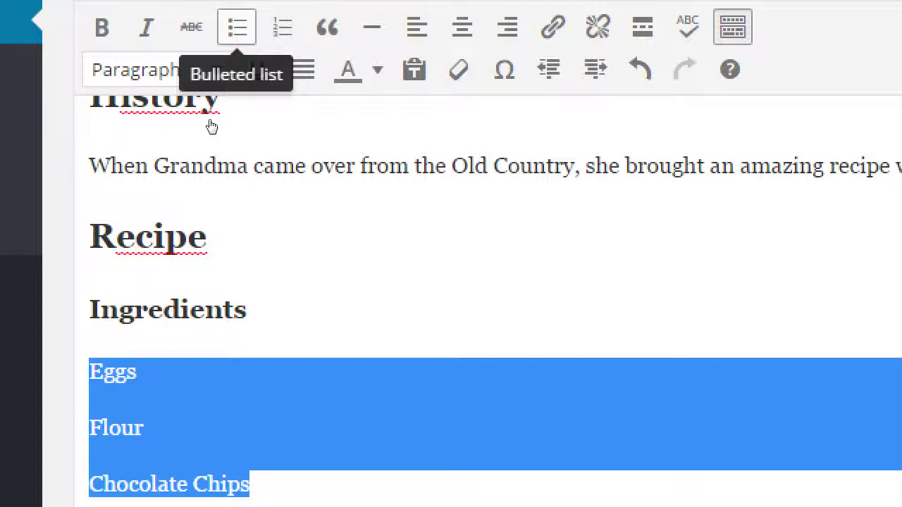
key(shift+alt+u)
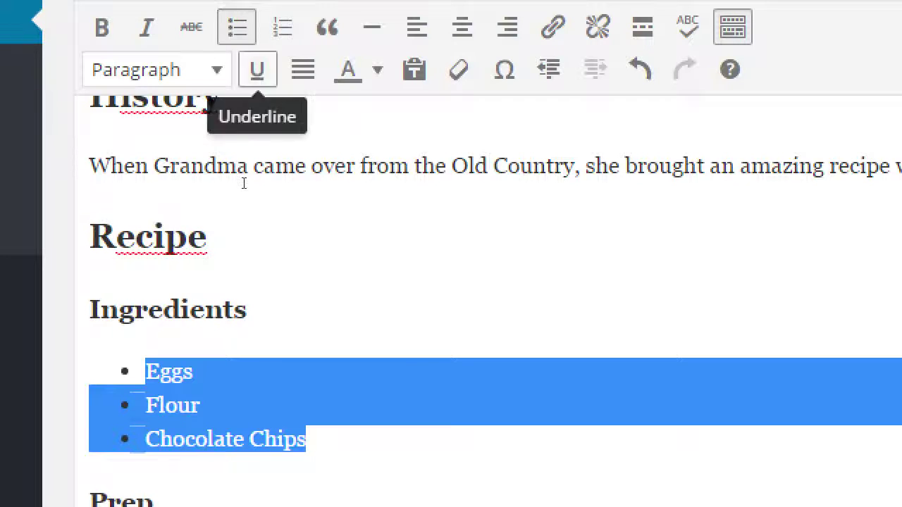
key(Right)
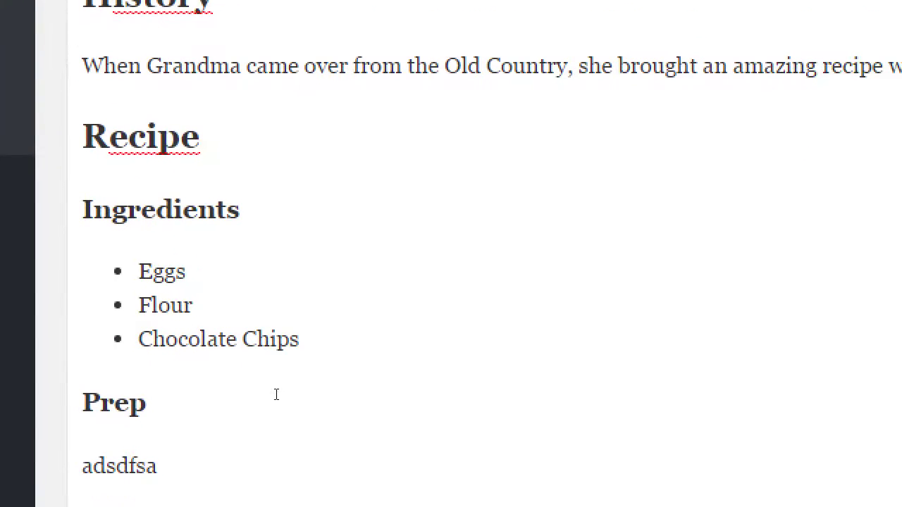
key(Return)
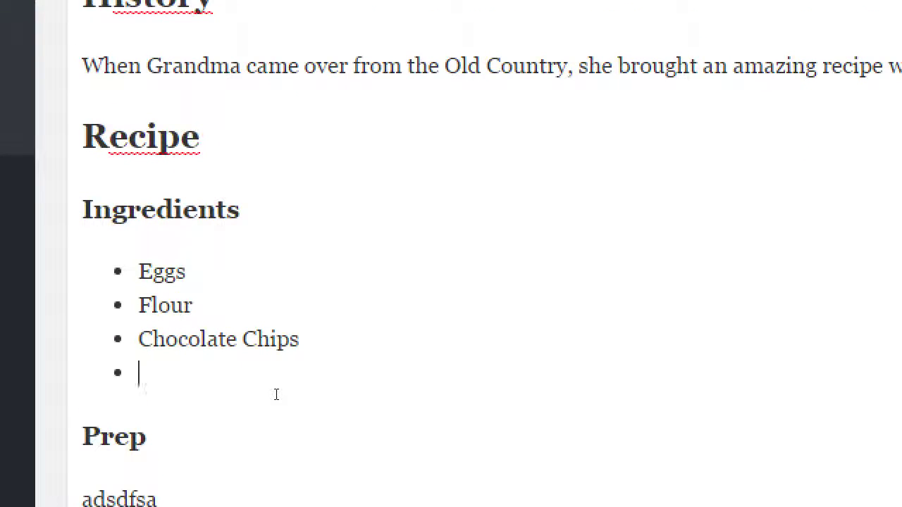
text(Saffron)
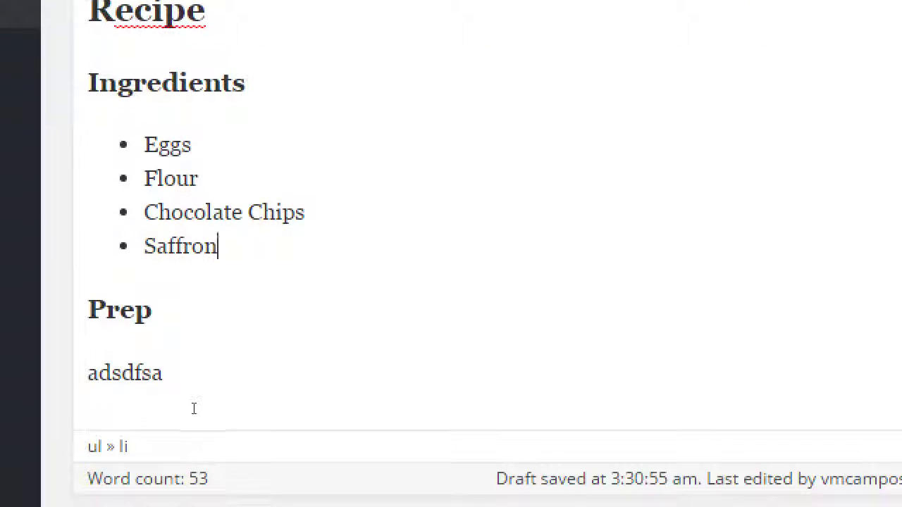
Step: Type 'Beat eggs till frothy', 'Fold in flour', 'Chop Saffron and mix in' under Prep and select them
click(199, 408)
key(shift+Home)
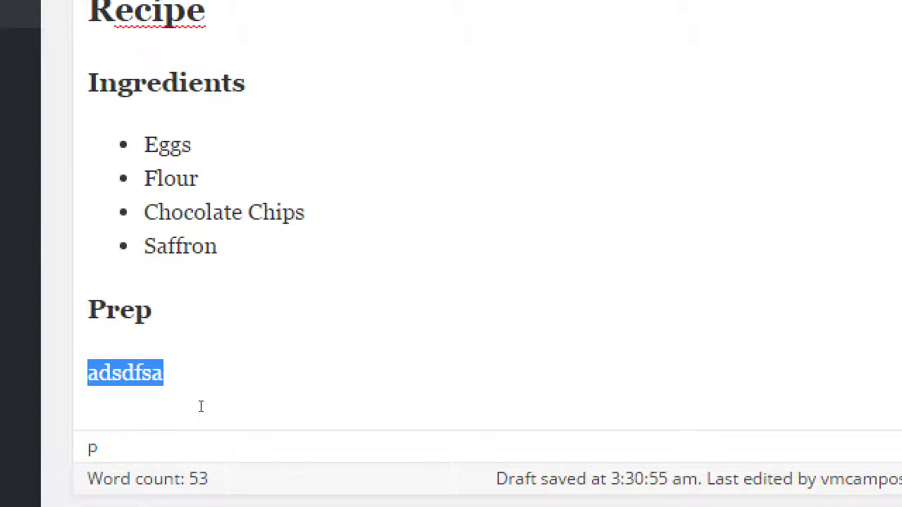
text(B)
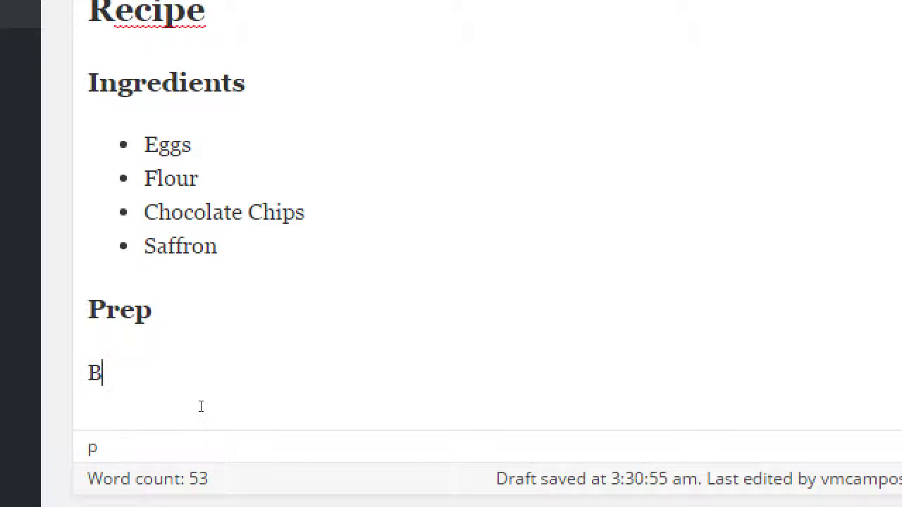
text(eat eggs till fro)
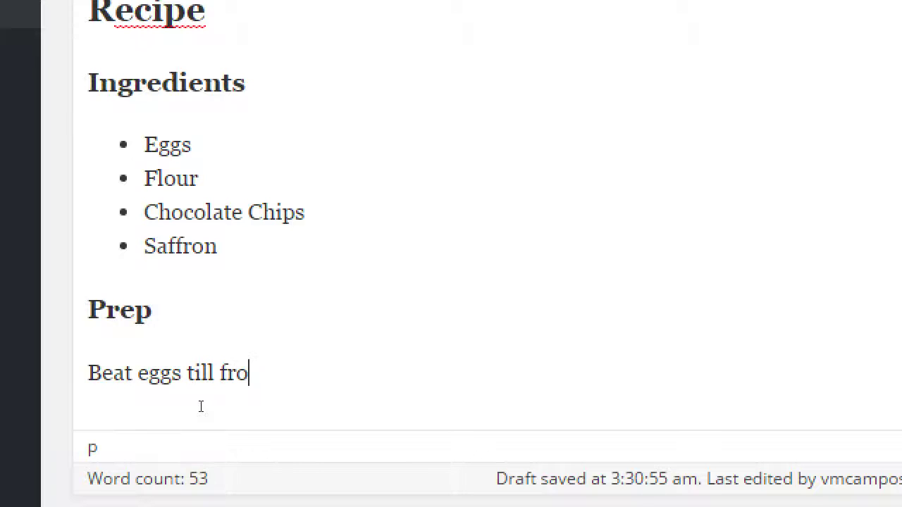
text(thy)
key(Return)
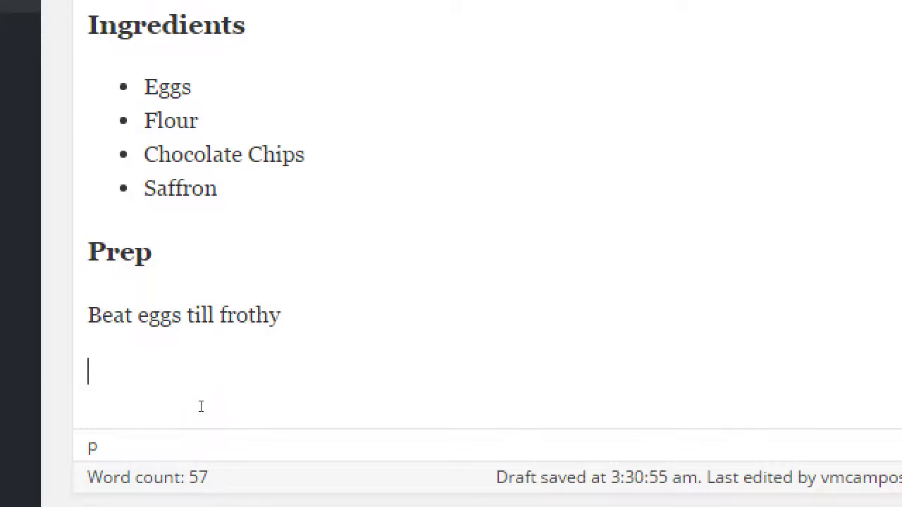
text(Fold in lfou)
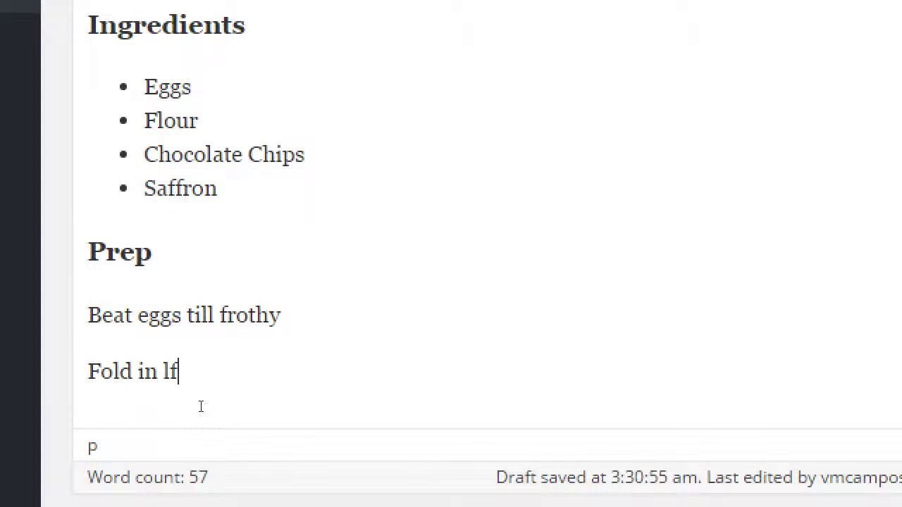
key(BackSpace)
key(BackSpace)
key(BackSpace)
key(BackSpace)
text(flour)
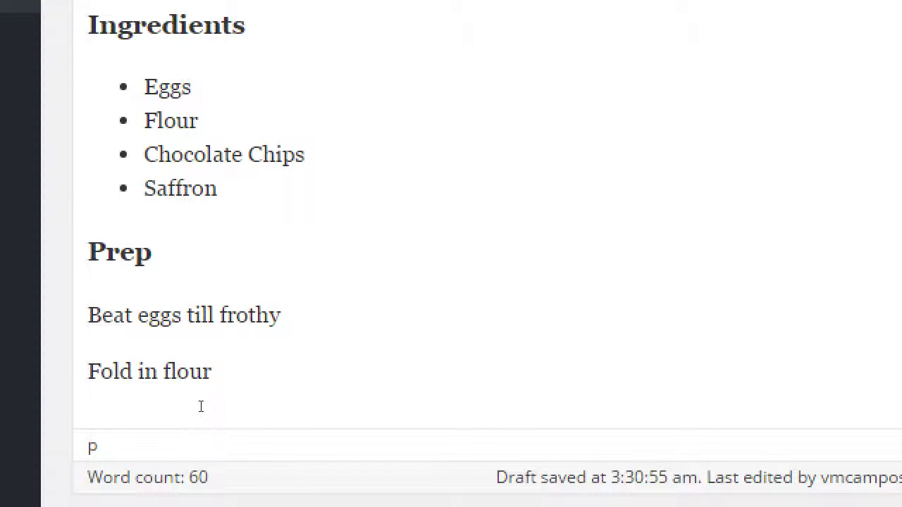
key(Return)
text(Ch)
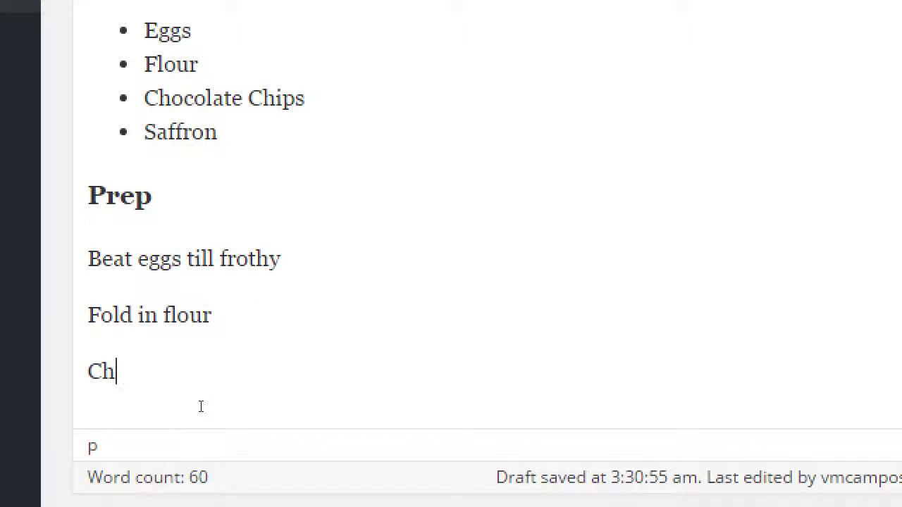
text(op Saffron)
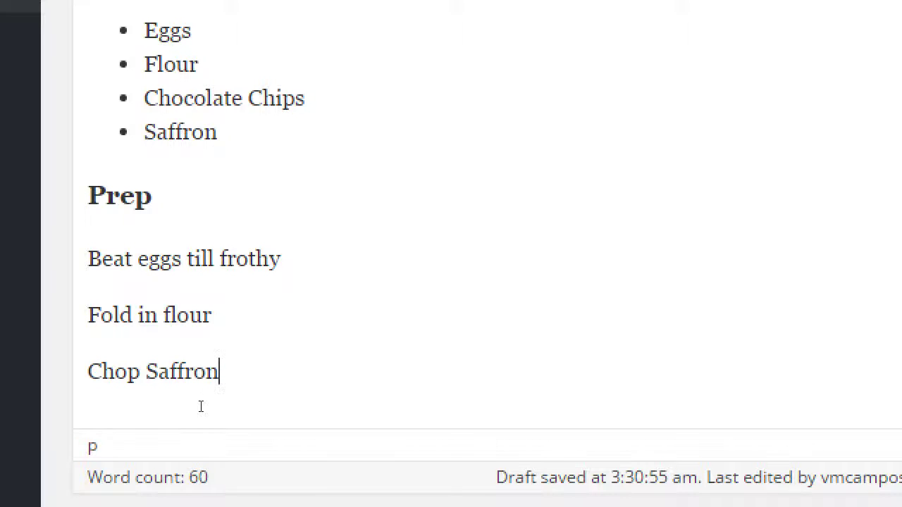
text( and mix in)
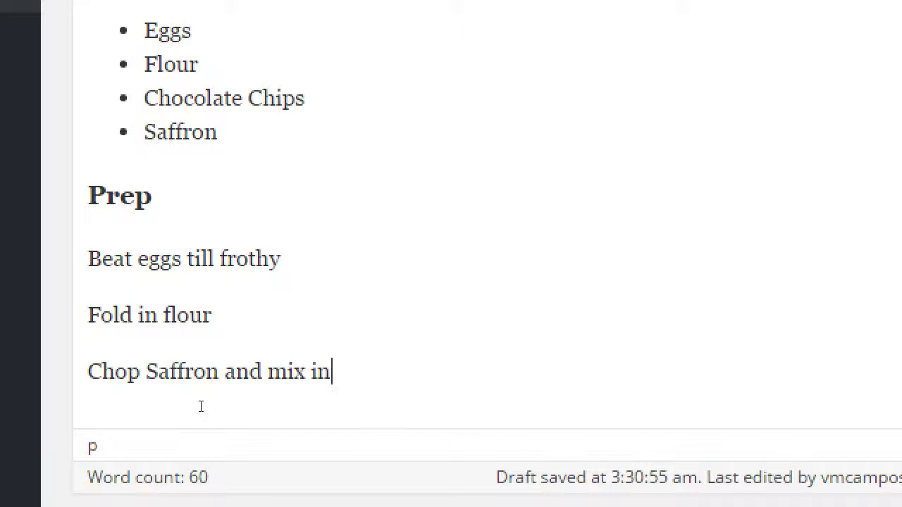
key(shift+Up)
key(shift+Up)
key(shift+Left)
key(shift+Left)
key(shift+Left)
key(shift+Left)
key(shift+Left)
key(shift+Left)
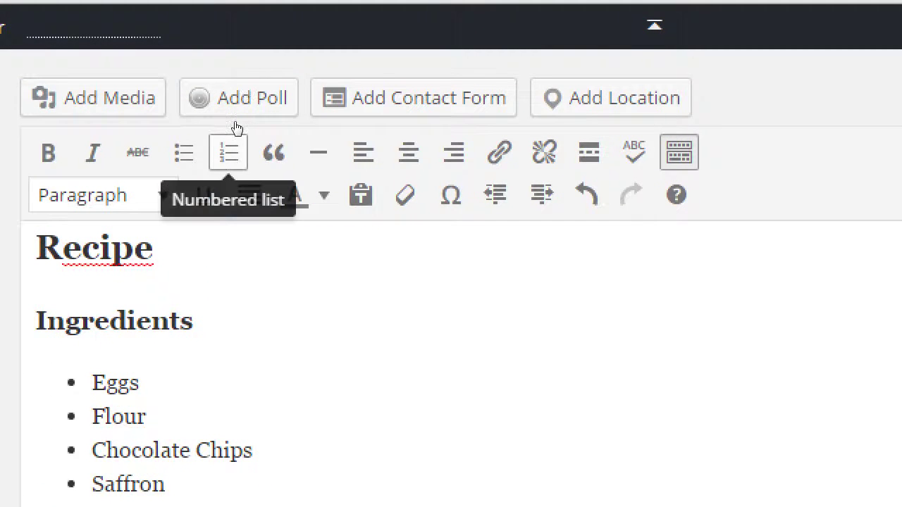
Step: Apply numbered-list formatting to the three Prep steps and clear the selection
click(230, 167)
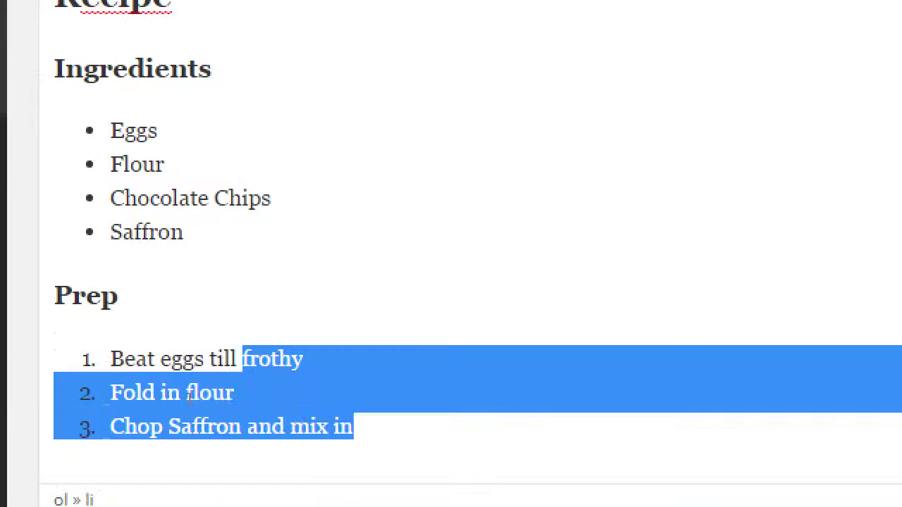
click(170, 346)
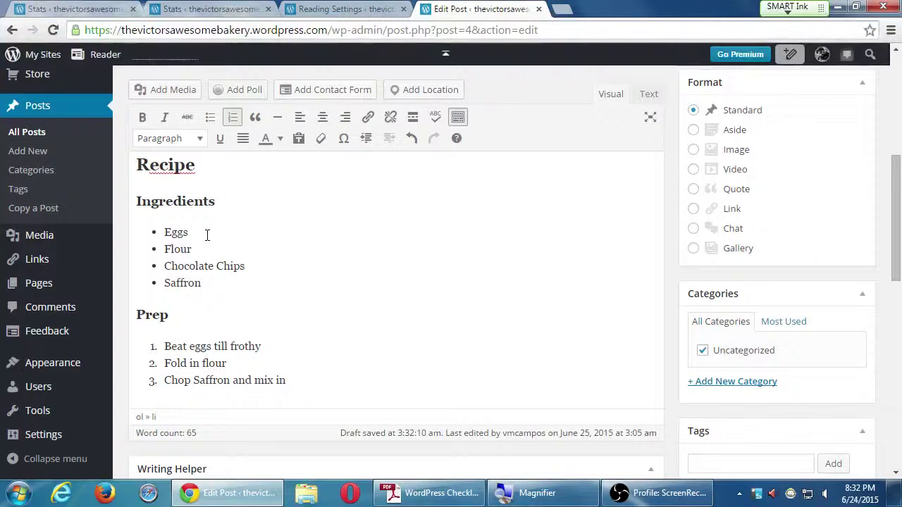
drag(182, 228, 192, 248)
drag(183, 346, 205, 381)
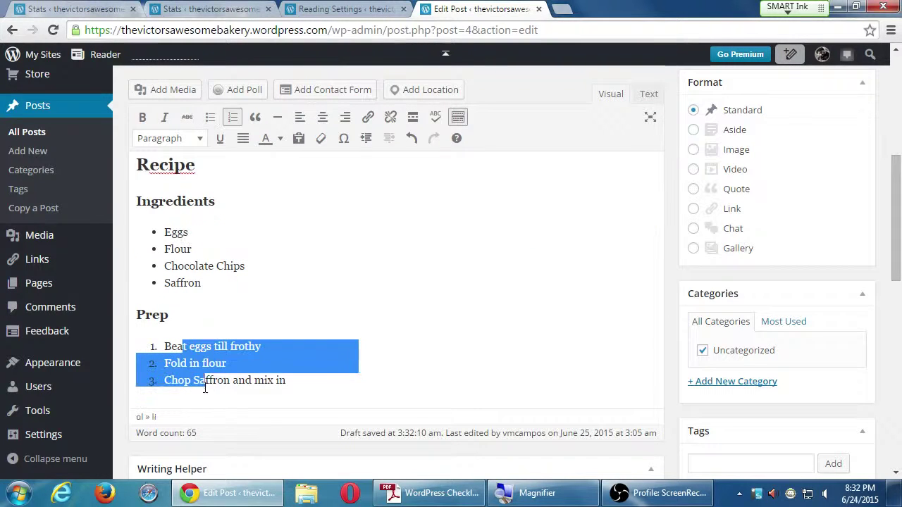
click(246, 393)
scroll(255, 384, up, 1)
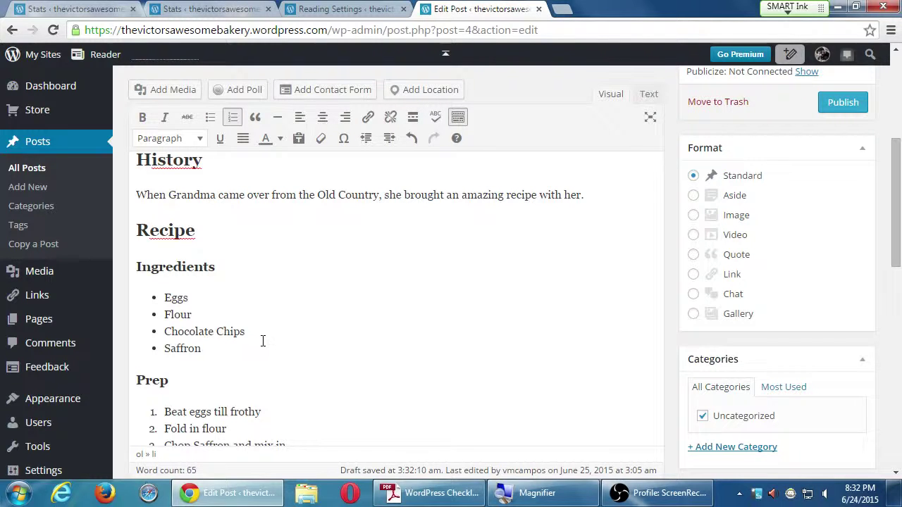
drag(195, 231, 149, 231)
right_click(174, 239)
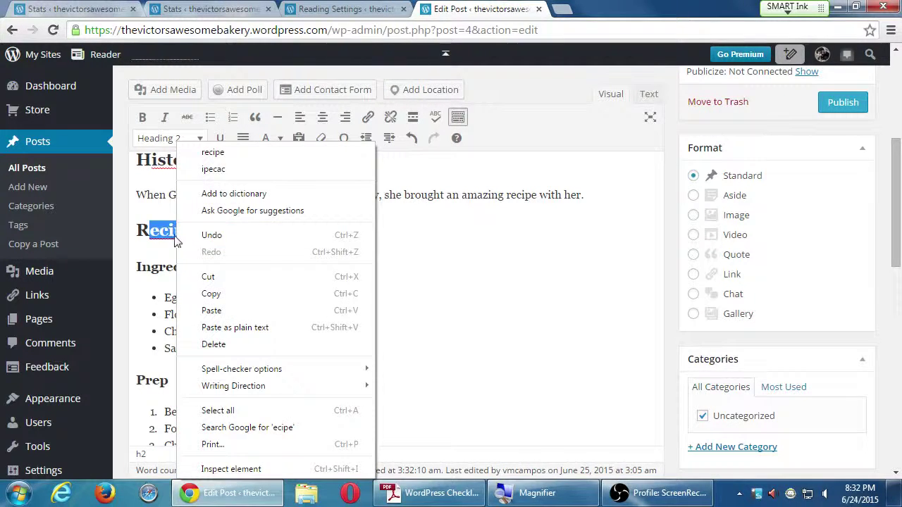
click(423, 288)
click(425, 286)
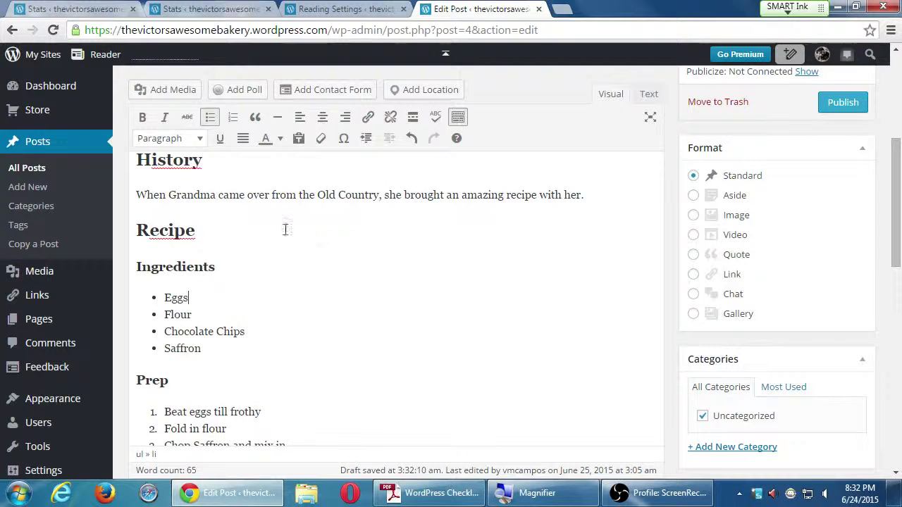
right_click(187, 168)
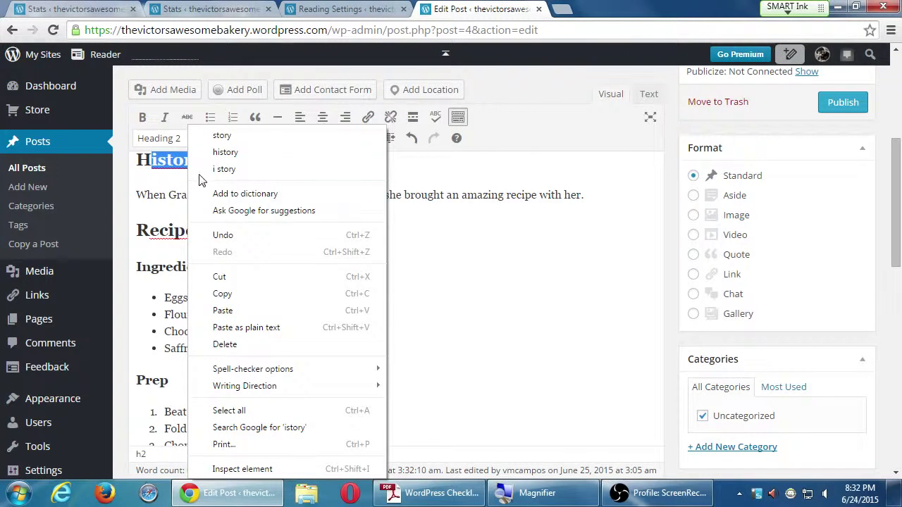
click(476, 275)
scroll(515, 366, down, 3)
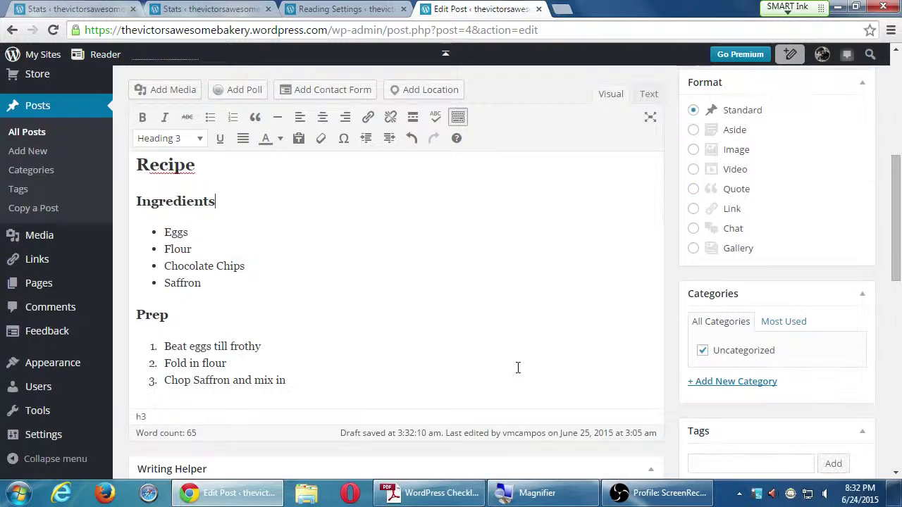
scroll(553, 320, up, 1)
scroll(556, 315, up, 2)
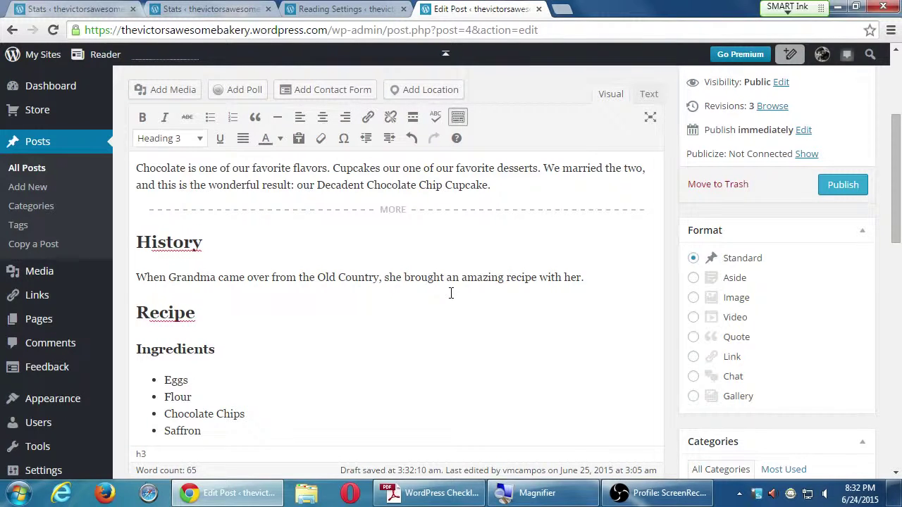
scroll(634, 261, up, 1)
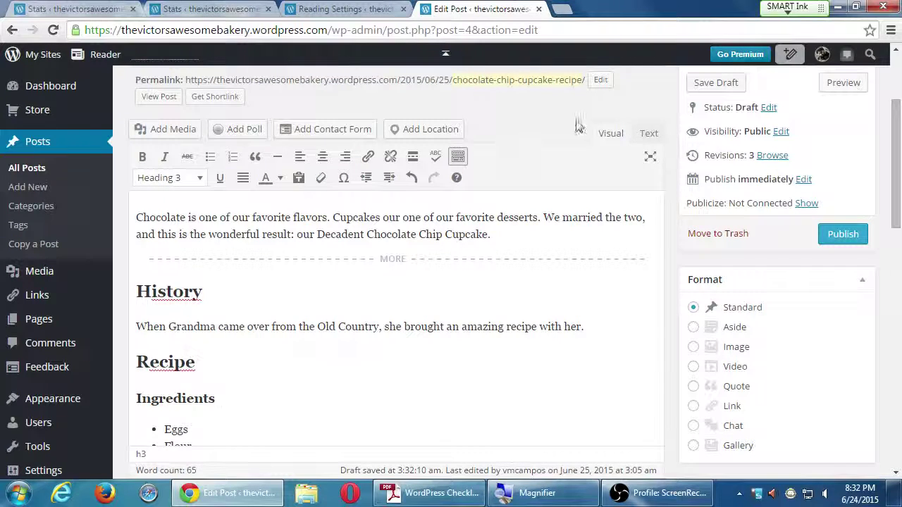
scroll(630, 208, up, 3)
scroll(649, 218, down, 1)
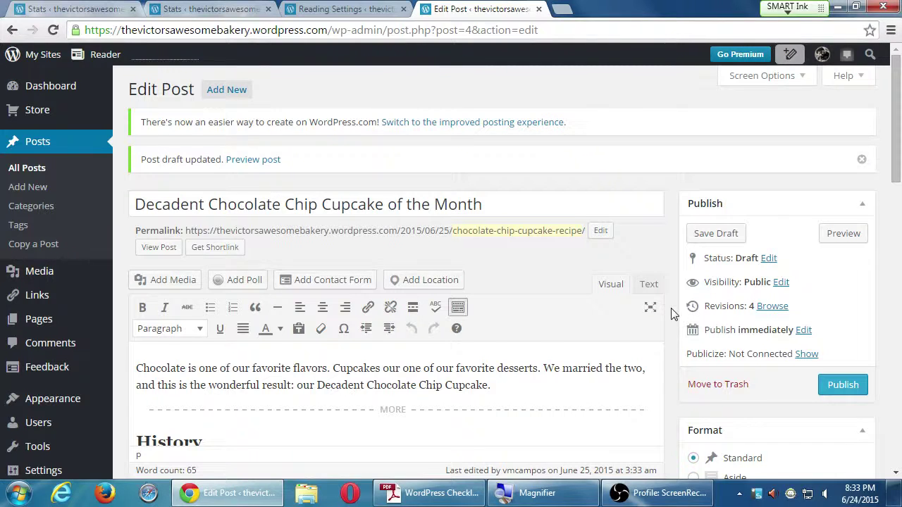
scroll(674, 315, down, 2)
scroll(675, 316, down, 1)
scroll(675, 315, up, 1)
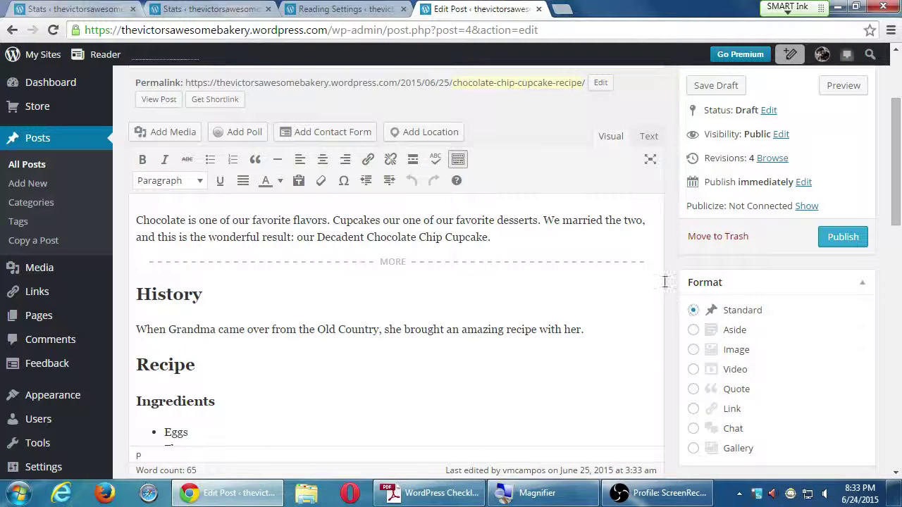
scroll(672, 295, down, 2)
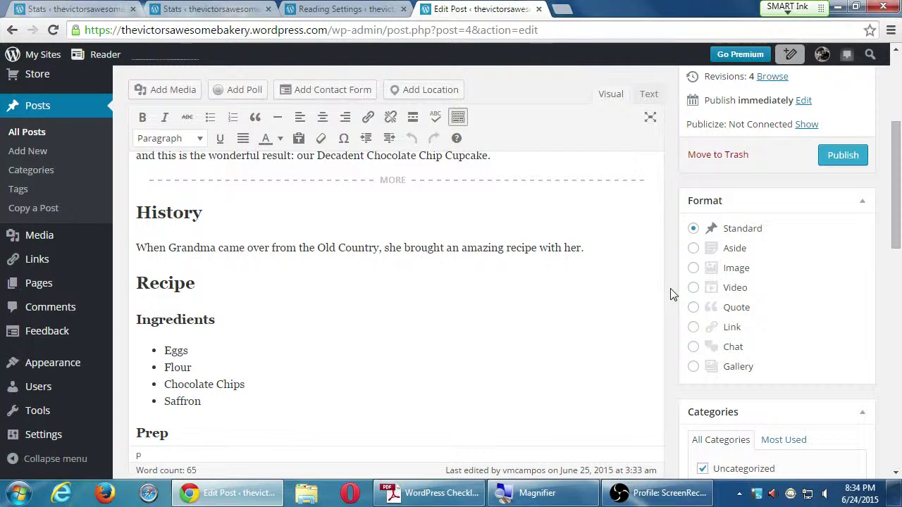
Step: Search Google for 'cookie recipes' in a new browser tab, then place the cursor in the search box
key(ctrl+t)
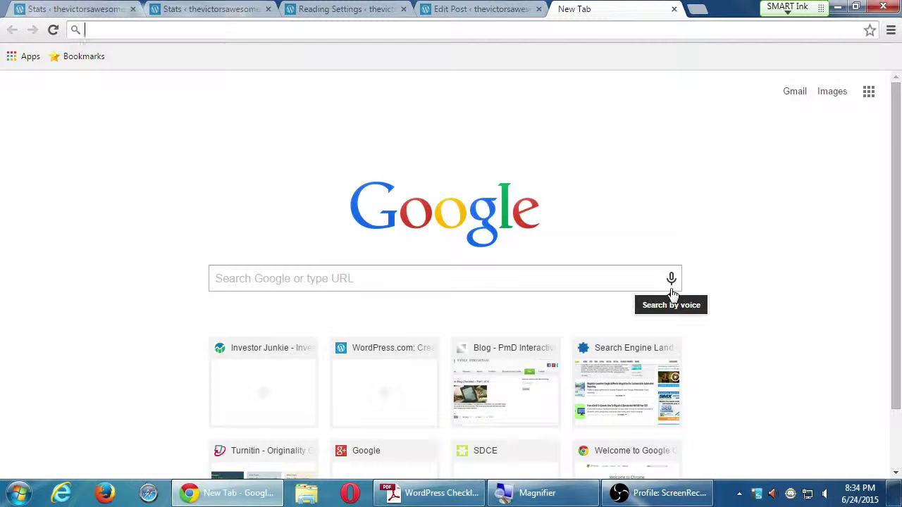
text(cookie recipes)
key(Return)
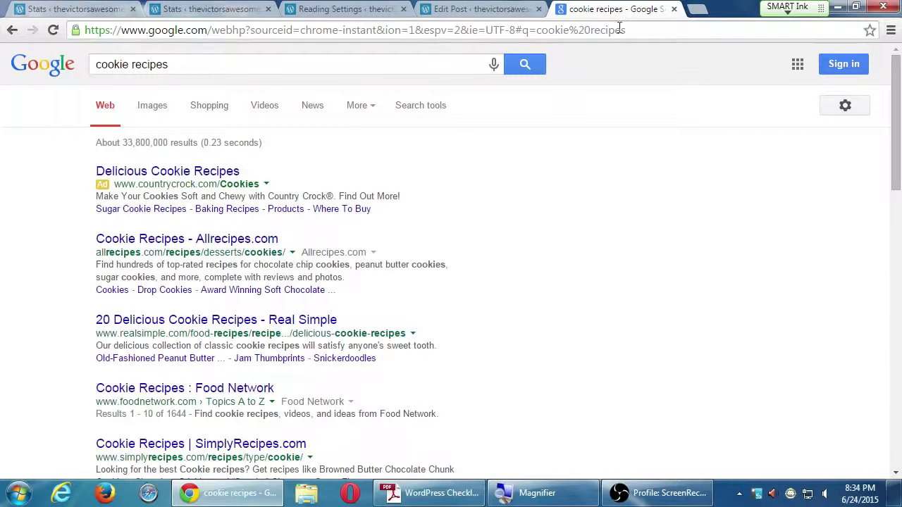
click(371, 60)
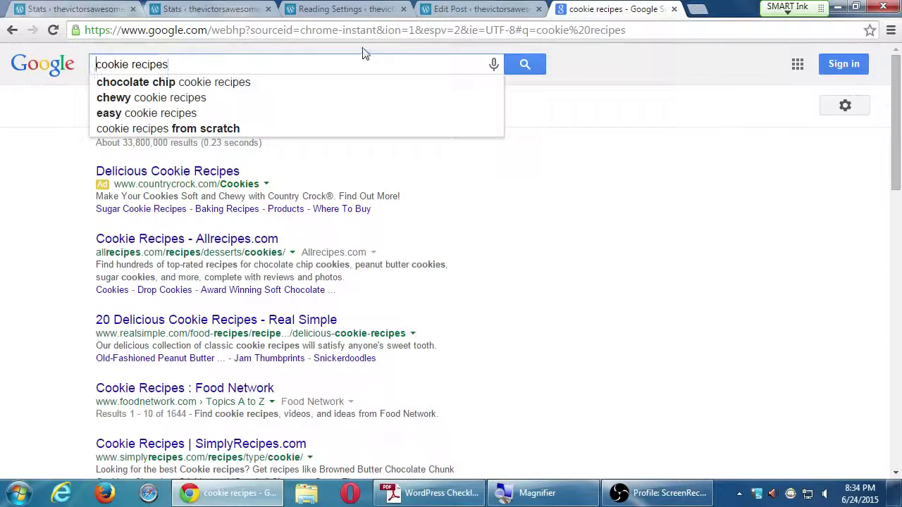
Step: Refine the search to 'pecan cookie recipes' and scroll through the results
text(pecan)
key(Return)
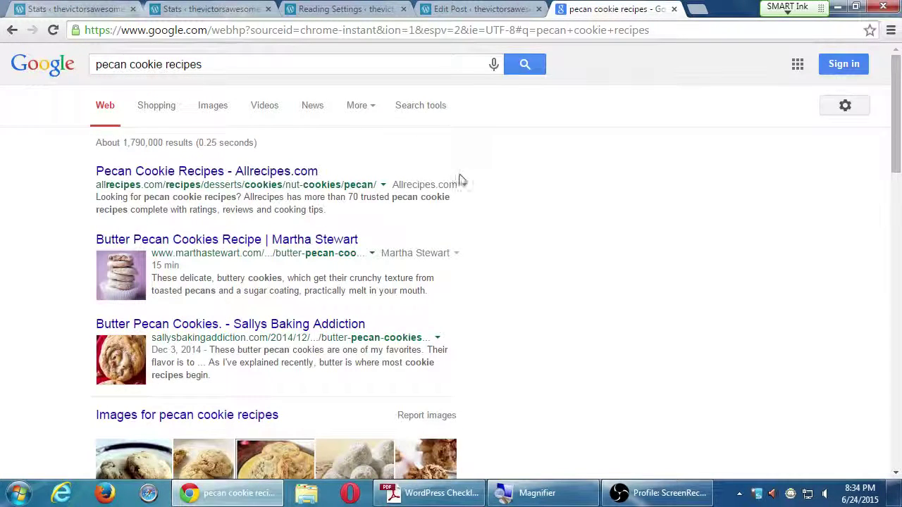
scroll(546, 240, down, 2)
scroll(552, 239, up, 1)
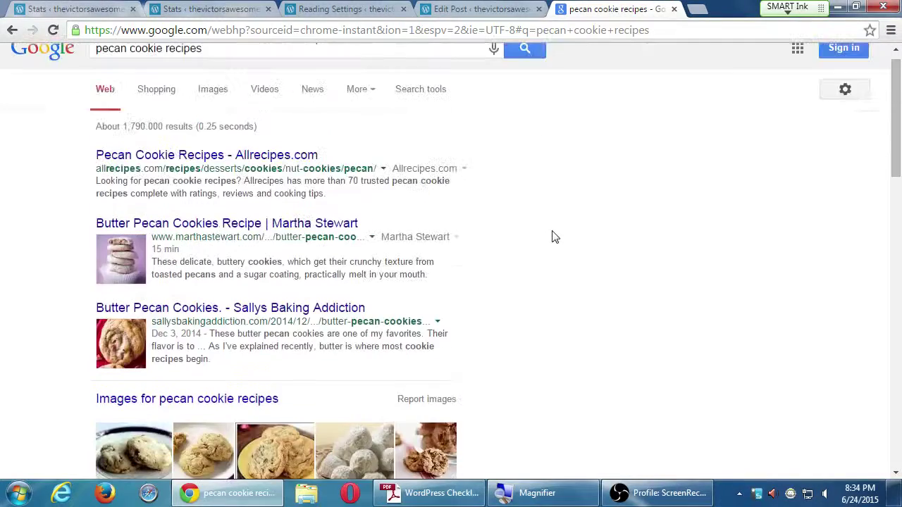
scroll(556, 226, down, 3)
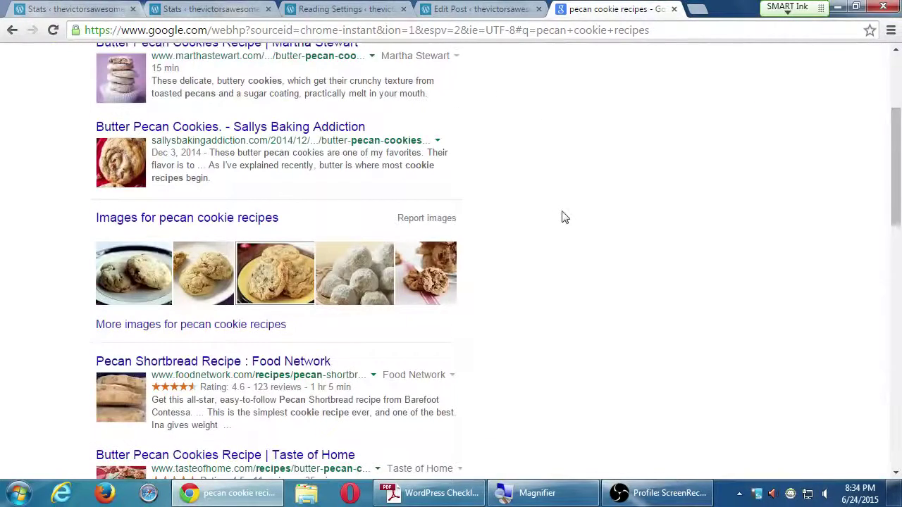
scroll(563, 218, up, 1)
scroll(564, 218, down, 2)
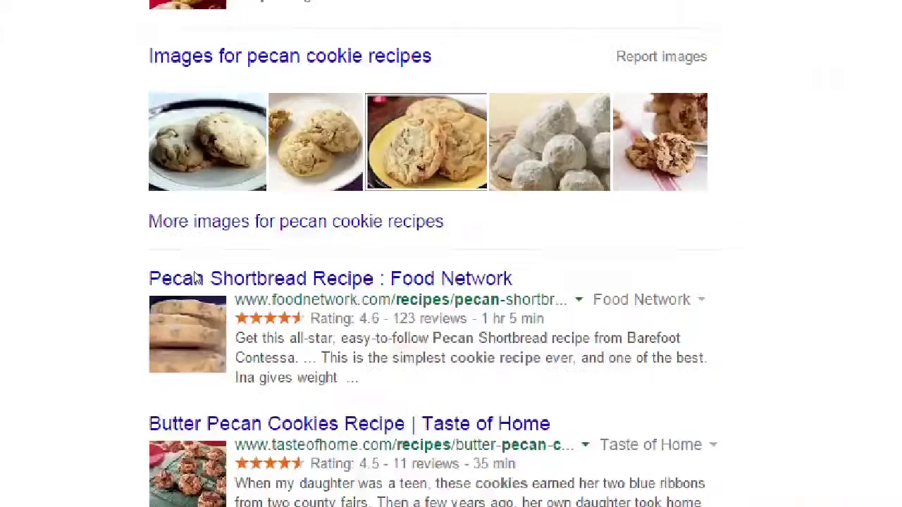
scroll(414, 323, down, 1)
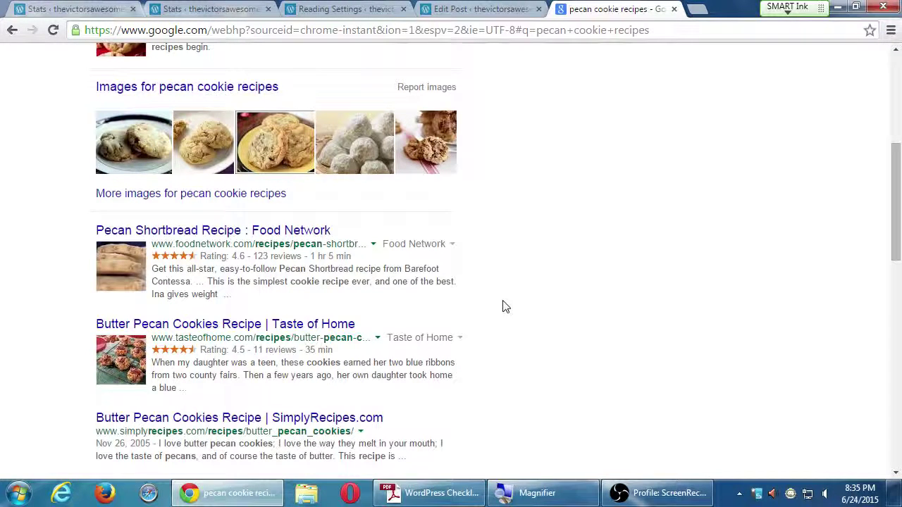
Step: Open Taste of Home's Butter Pecan Cookies recipe and scroll down the page
click(342, 325)
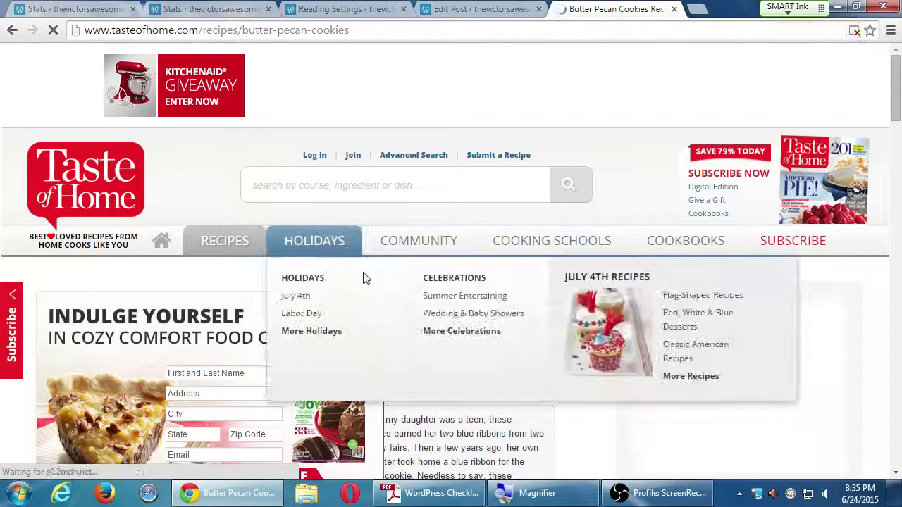
scroll(844, 282, down, 1)
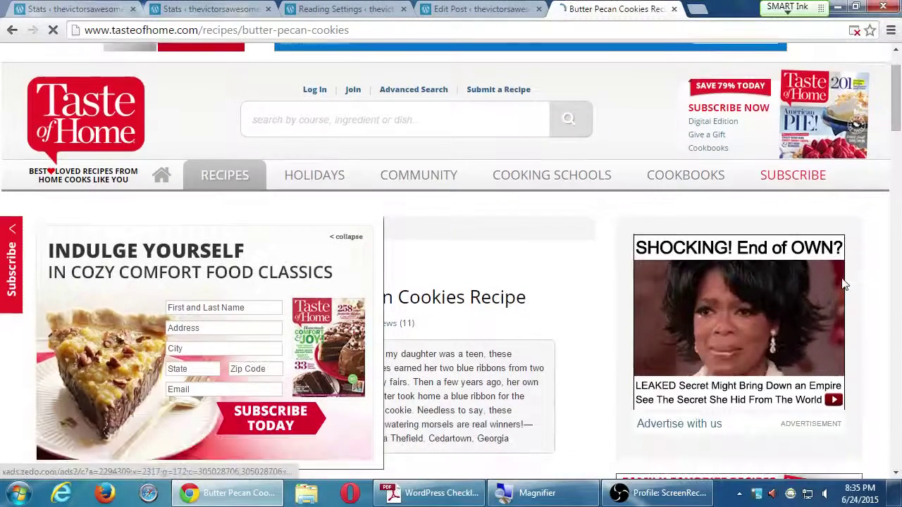
scroll(272, 342, down, 1)
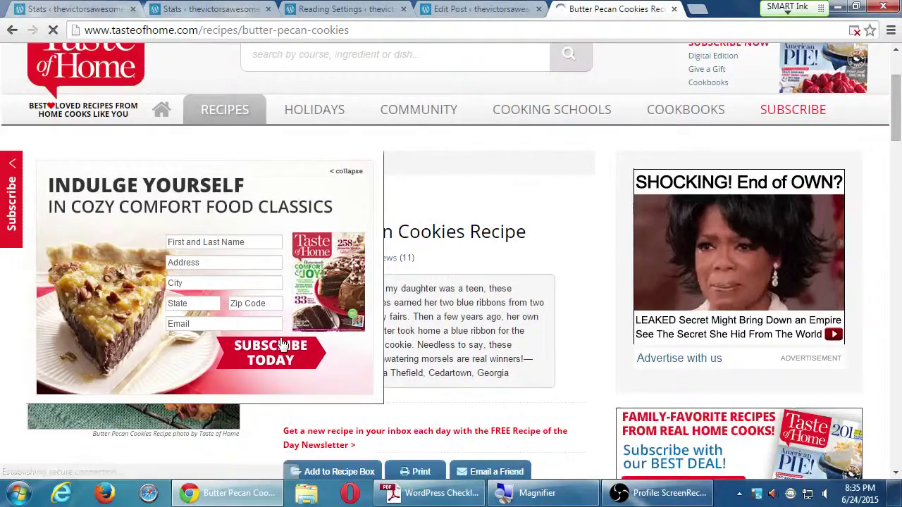
scroll(282, 343, down, 1)
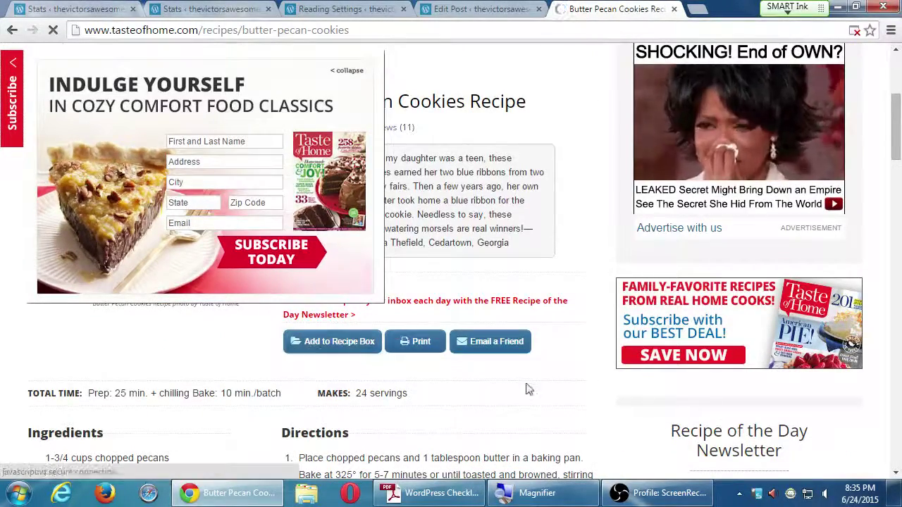
scroll(550, 389, down, 2)
Step: Collapse the sign-up popup and review the ingredients, directions and 11 reviews
click(346, 71)
scroll(505, 343, down, 1)
scroll(505, 343, down, 6)
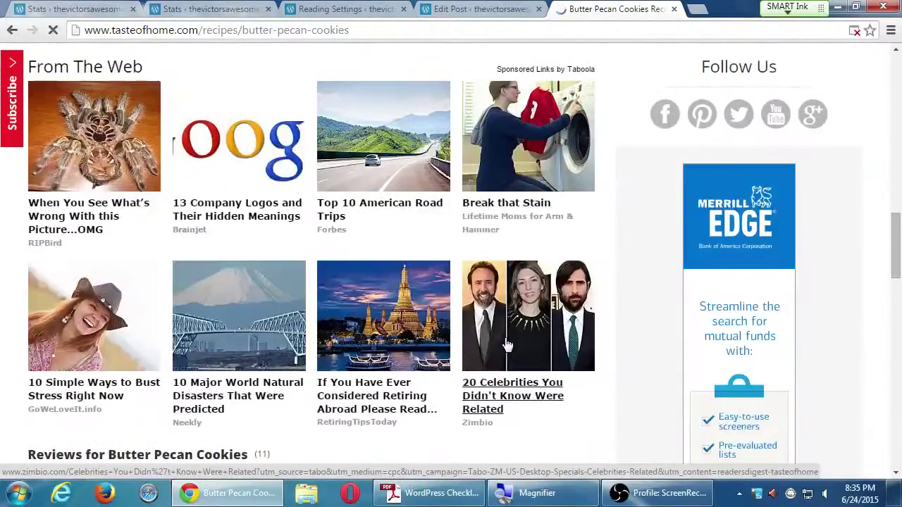
scroll(507, 343, up, 2)
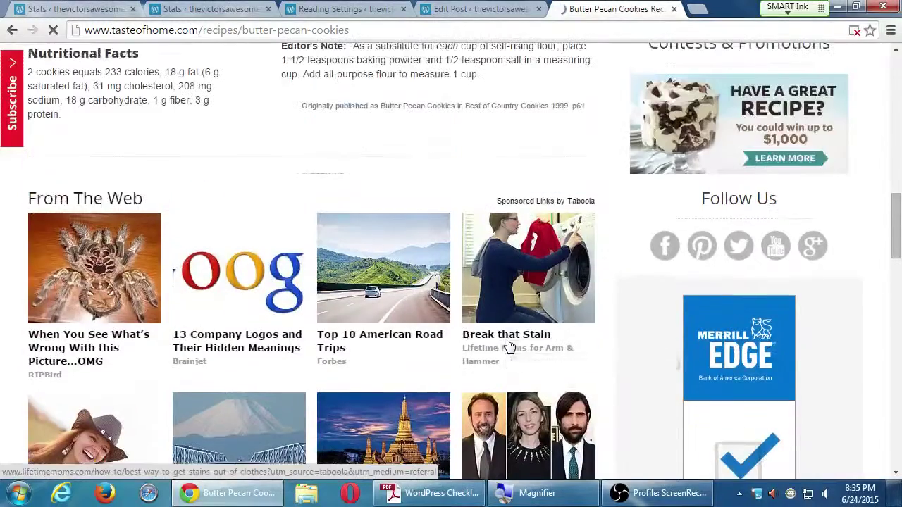
scroll(512, 347, up, 8)
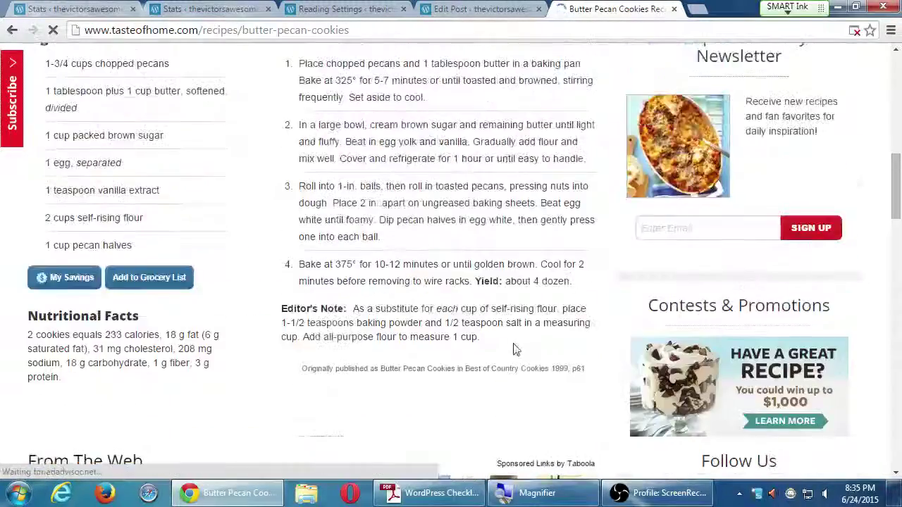
scroll(518, 343, up, 5)
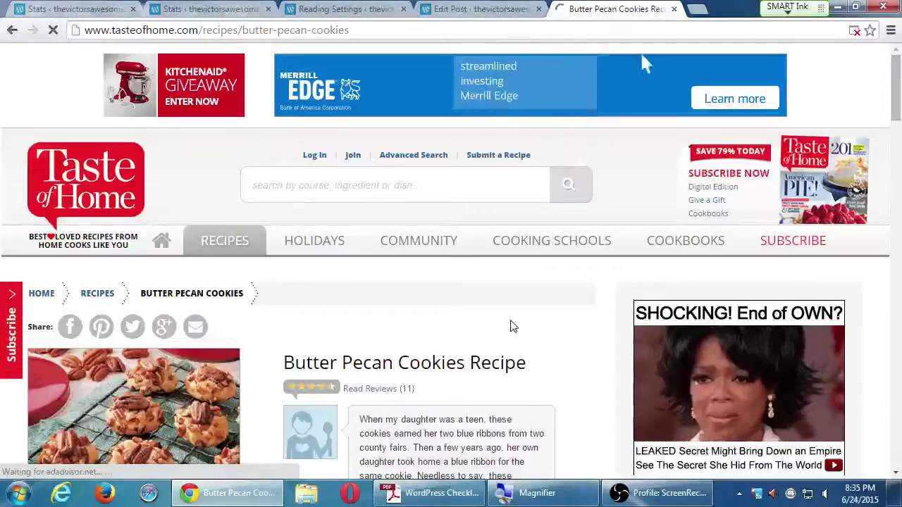
scroll(513, 324, down, 7)
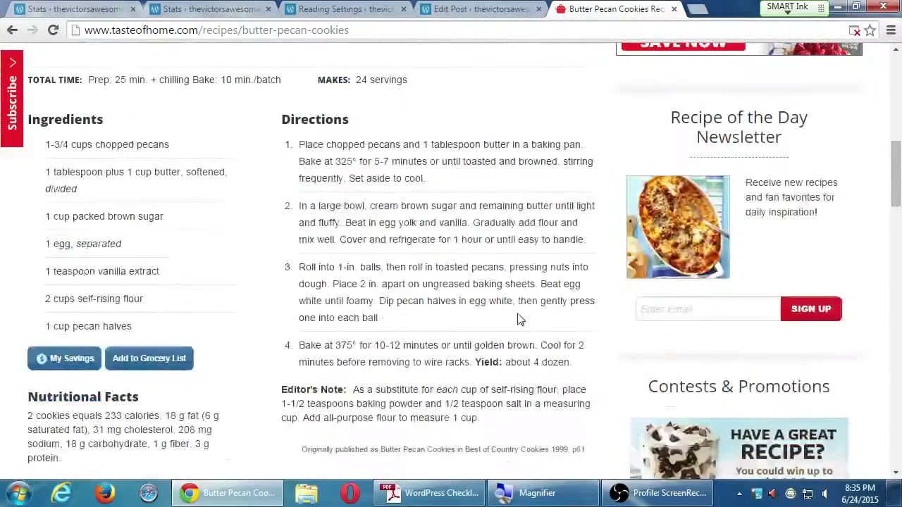
scroll(458, 323, down, 5)
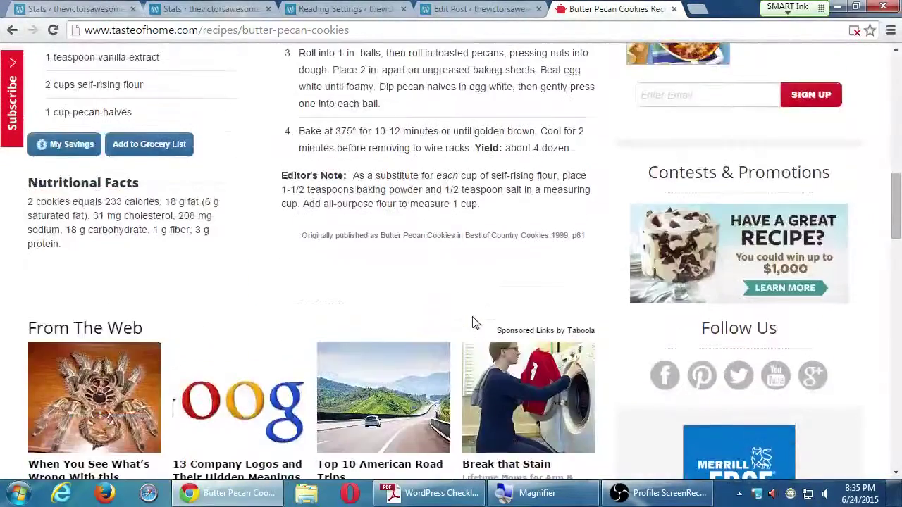
scroll(476, 322, down, 2)
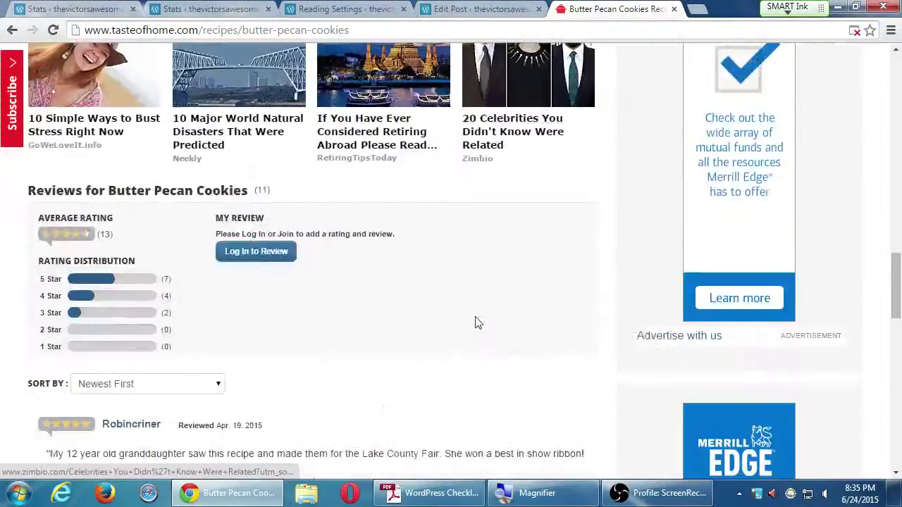
Step: Go back to the pecan cookie results and scroll to the bottom of the first page
scroll(475, 323, down, 2)
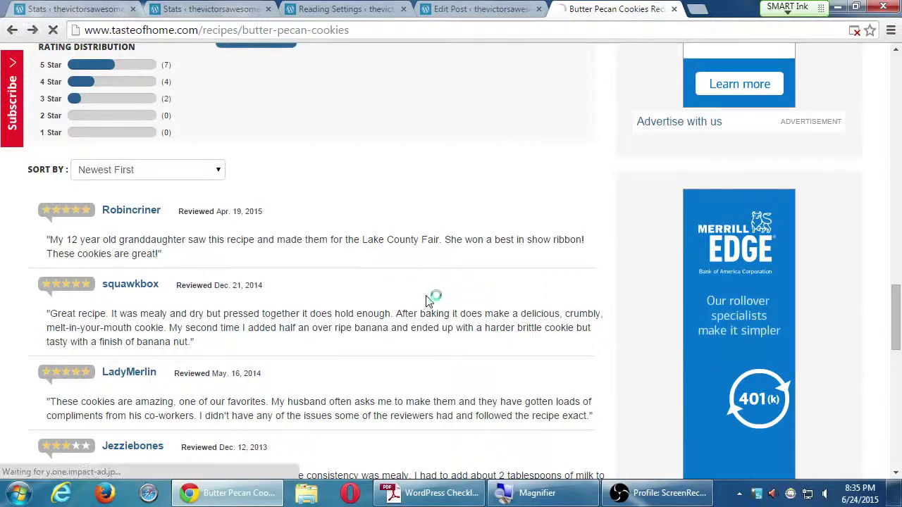
key(alt+Left)
scroll(435, 298, down, 2)
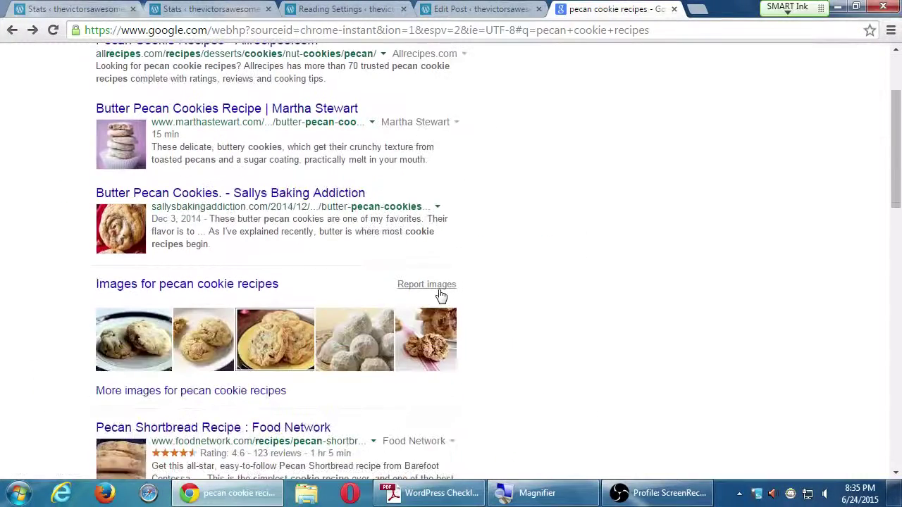
scroll(487, 292, down, 3)
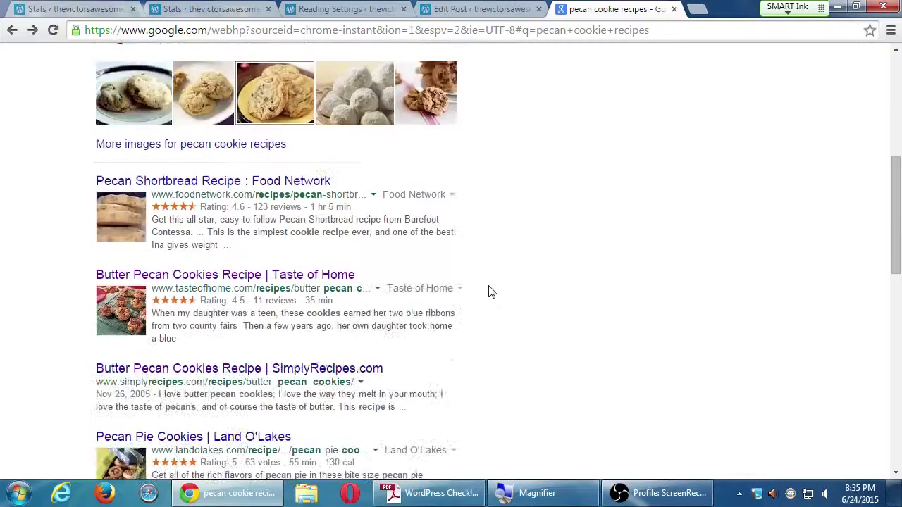
scroll(491, 292, down, 2)
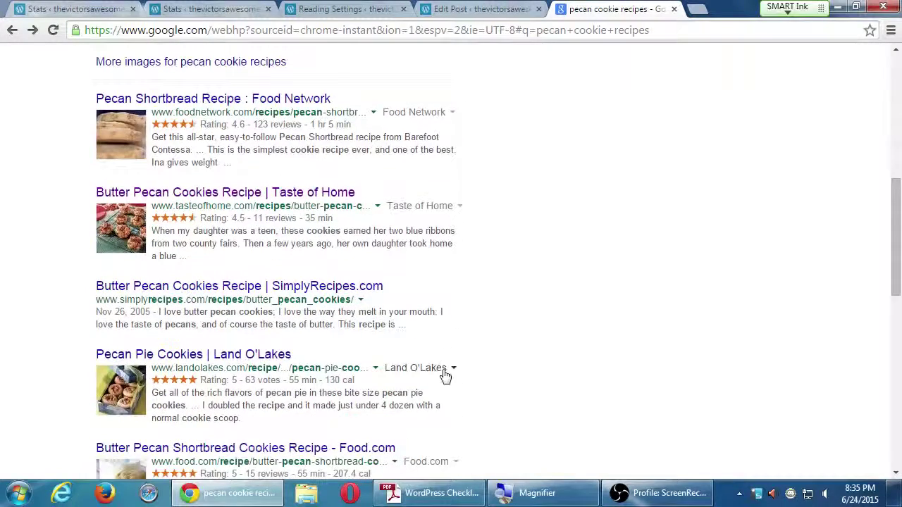
scroll(448, 367, down, 2)
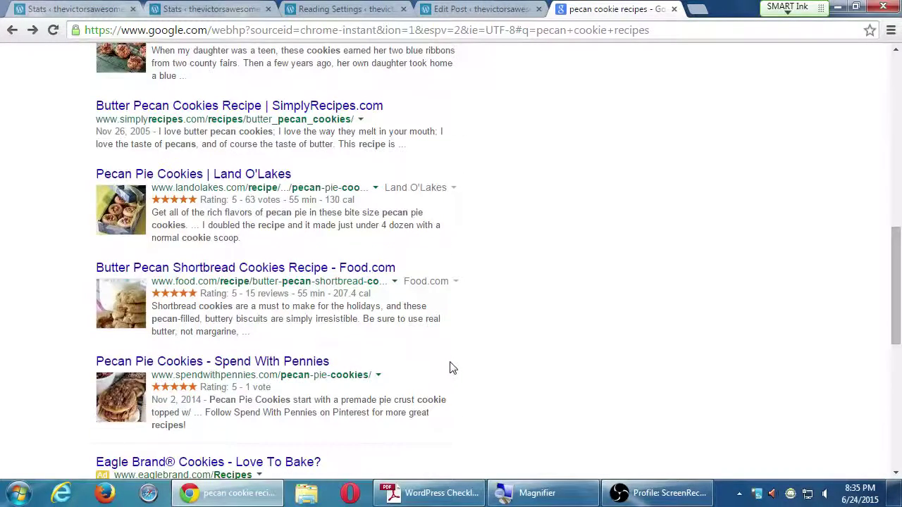
scroll(452, 368, down, 3)
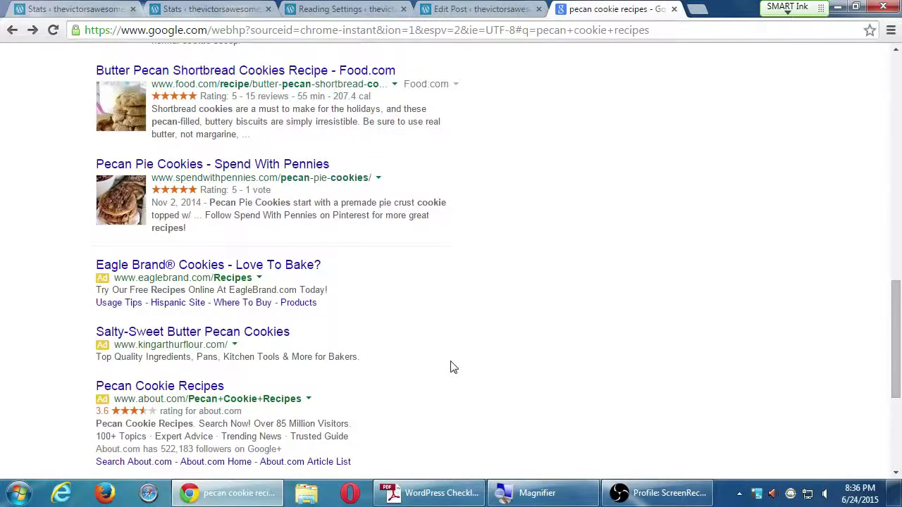
scroll(454, 366, down, 4)
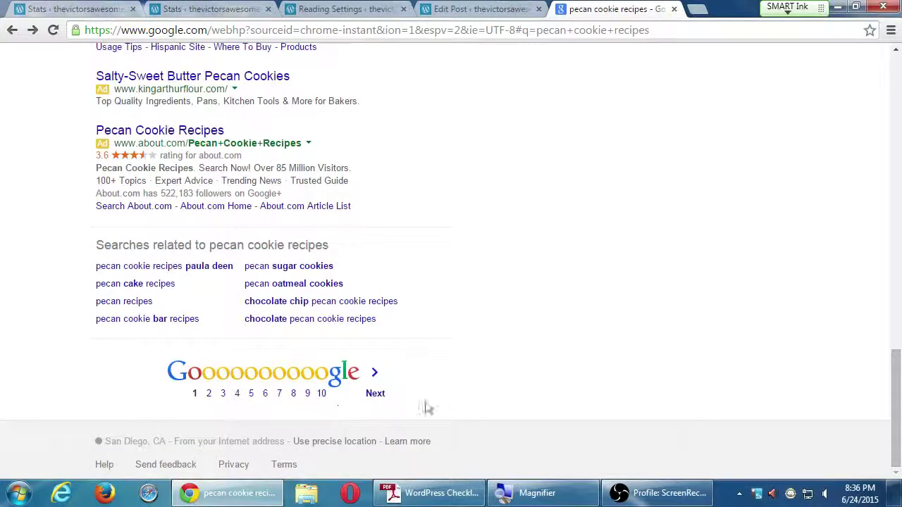
Step: Show the second page of results and scroll down to Brown Eyed Baker's Pecan Sandies
click(377, 396)
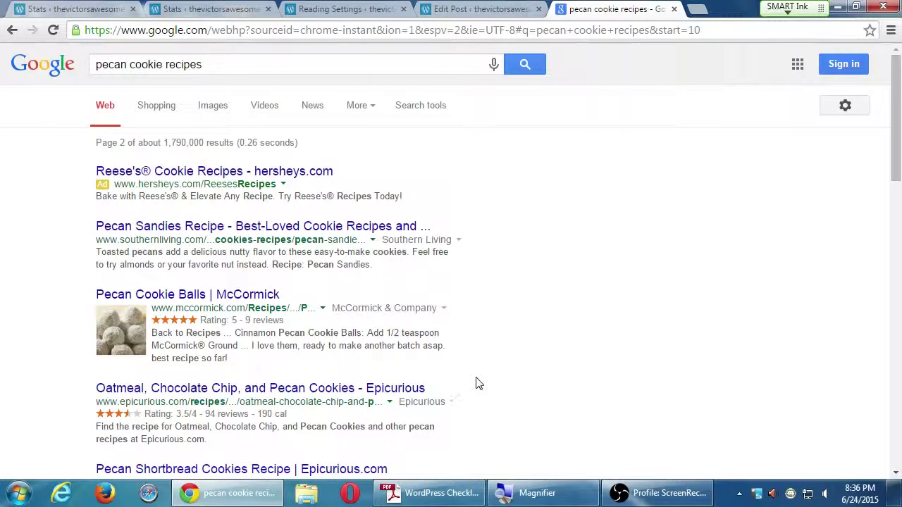
scroll(478, 388, down, 2)
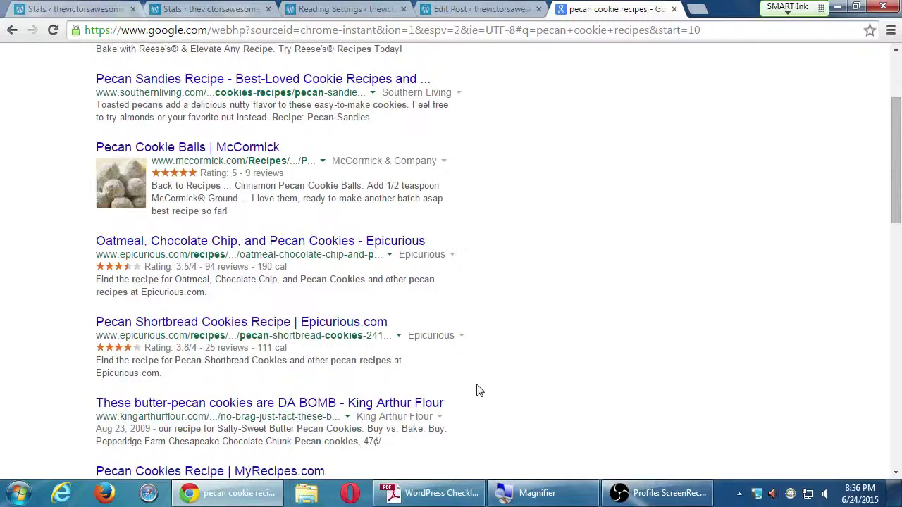
scroll(475, 379, up, 1)
scroll(472, 381, down, 1)
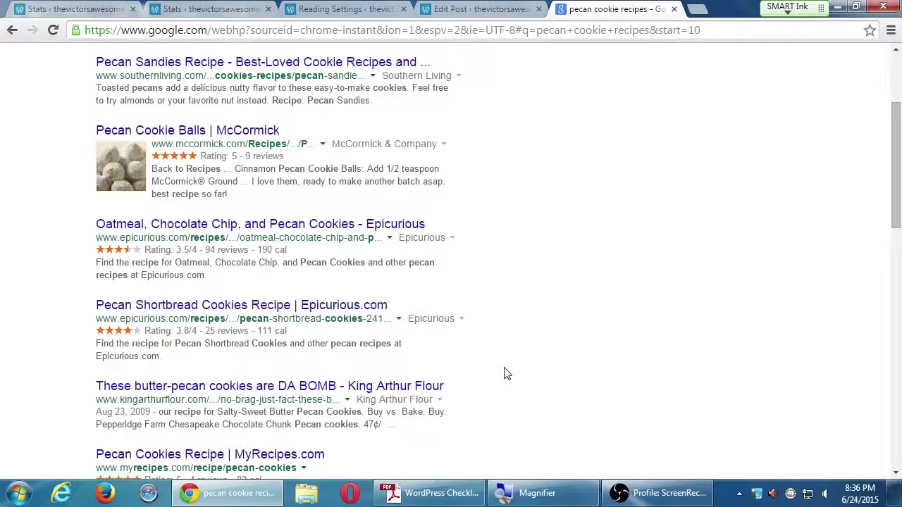
scroll(505, 373, down, 3)
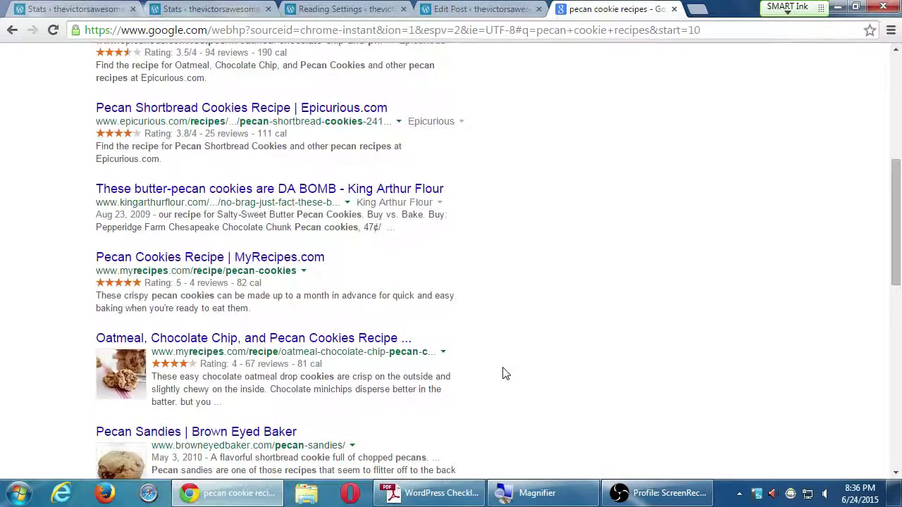
scroll(504, 374, down, 1)
scroll(505, 374, down, 2)
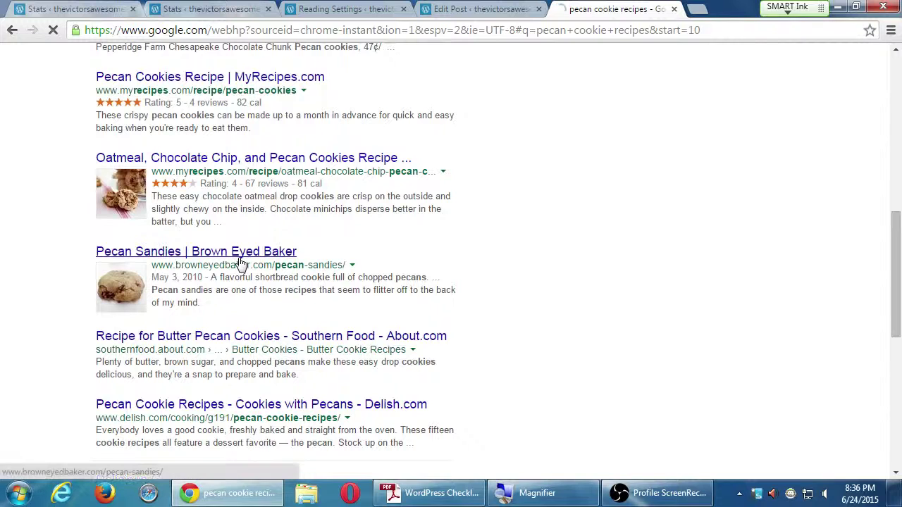
Step: Open Brown Eyed Baker's Pecan Sandies recipe, scroll through it and its 43 responses, then return to the top
click(241, 256)
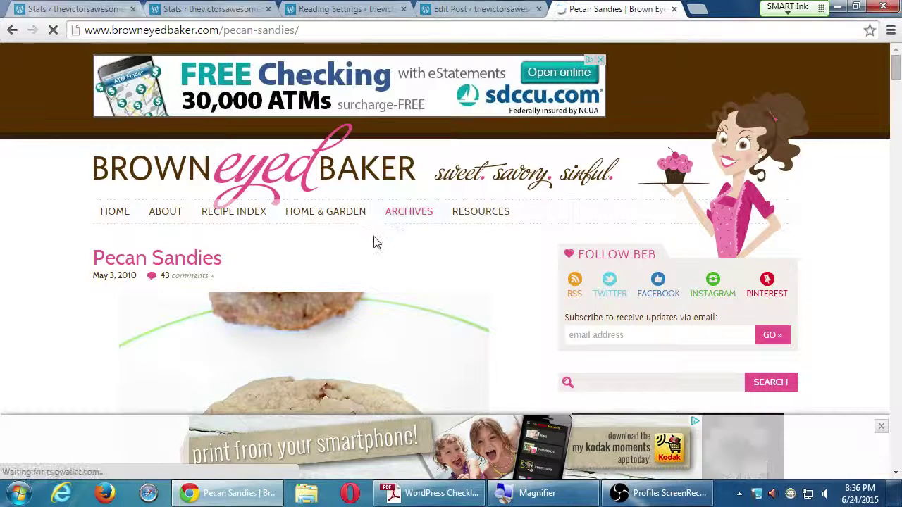
scroll(465, 261, down, 8)
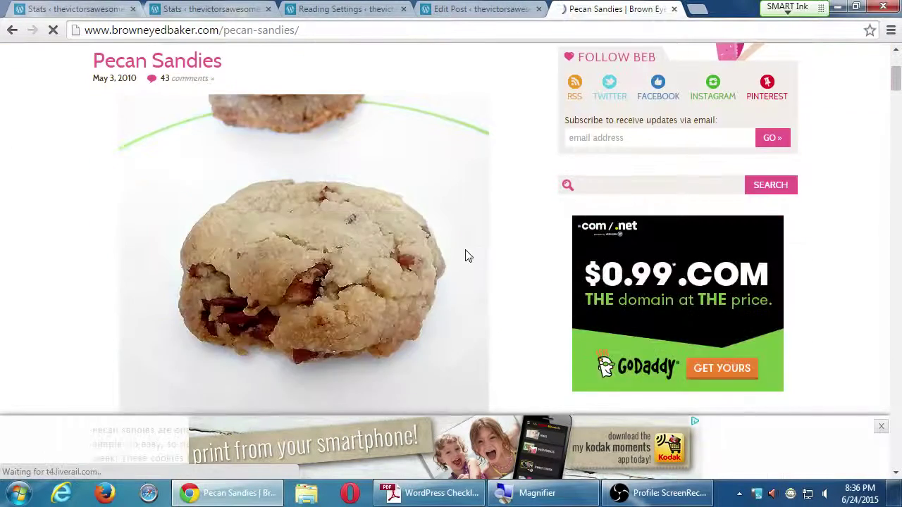
scroll(473, 250, down, 15)
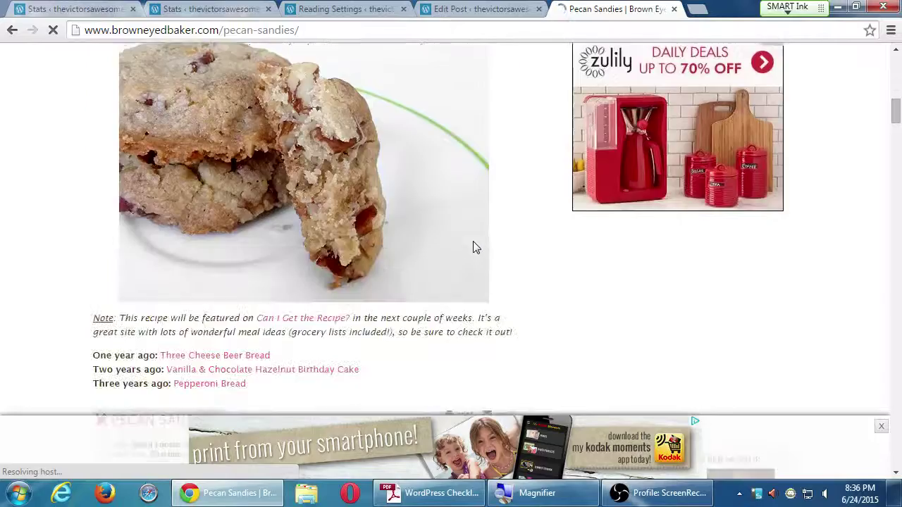
scroll(472, 245, down, 4)
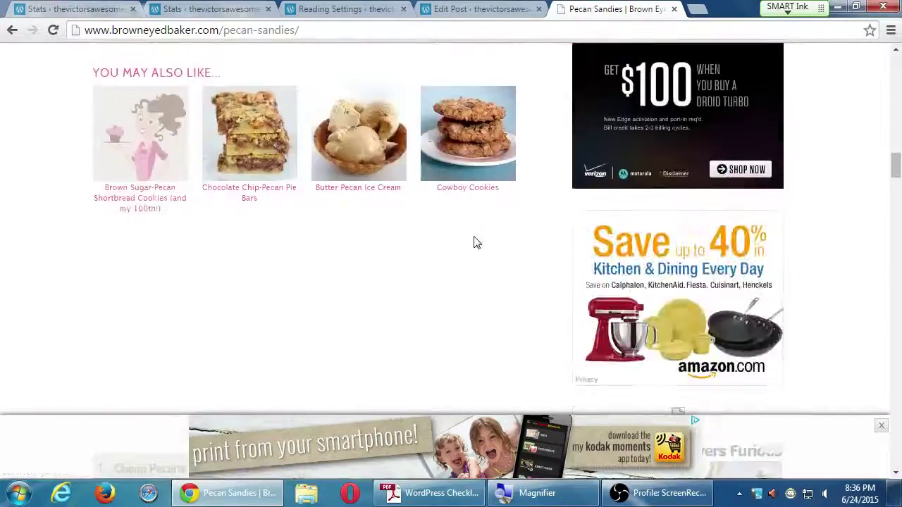
scroll(474, 244, up, 4)
scroll(475, 243, down, 1)
scroll(475, 243, down, 11)
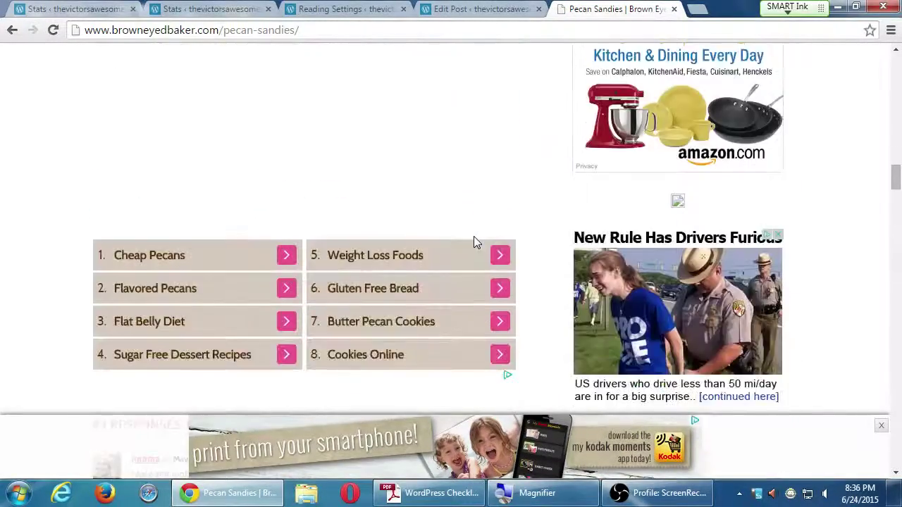
scroll(474, 243, up, 2)
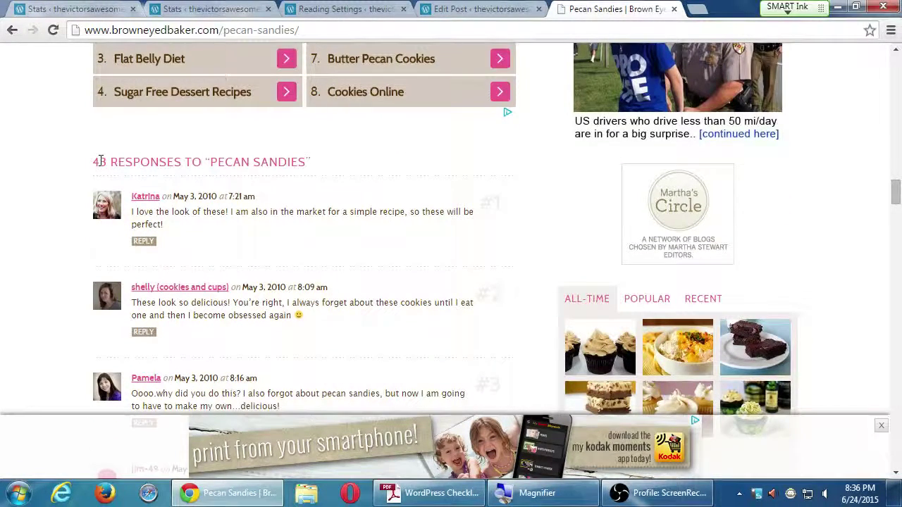
scroll(94, 158, up, 8)
scroll(99, 158, up, 15)
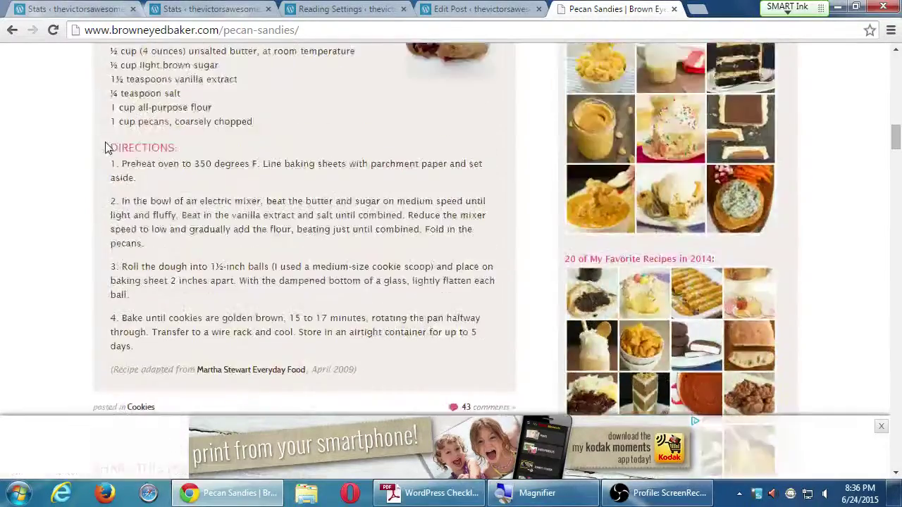
scroll(110, 145, up, 10)
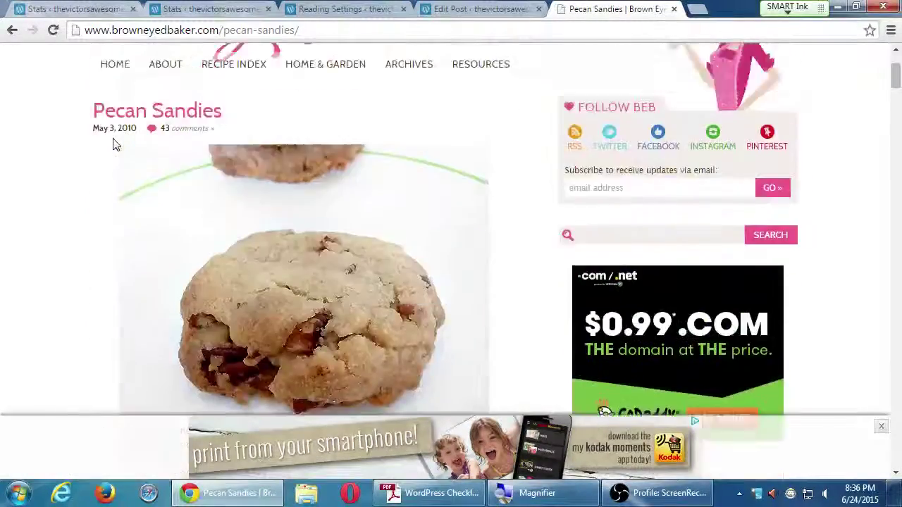
Step: Magnify the screen and copy the Pecan Sandies page address
key(super+plus)
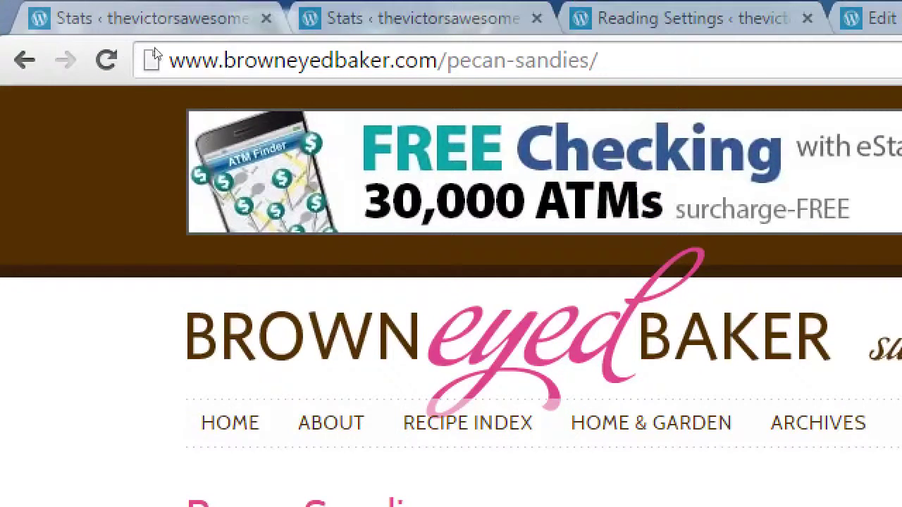
key(ctrl+l)
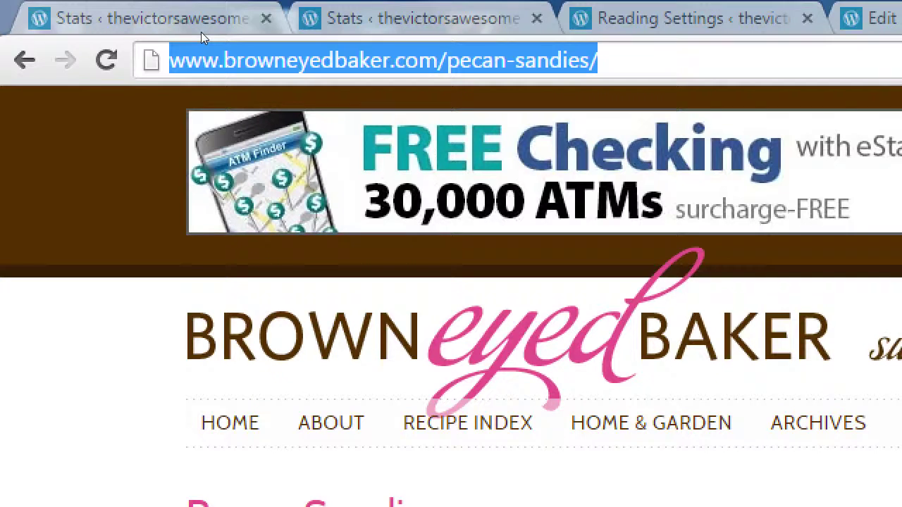
key(Return)
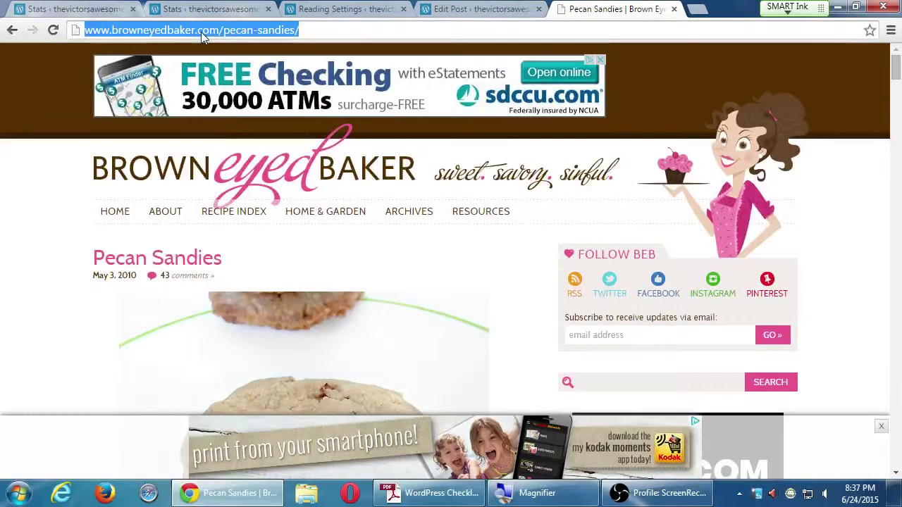
Step: Back in the cupcake draft, add a Heading 2 'Conclusion' after the last Prep step
key(ctrl+shift+Tab)
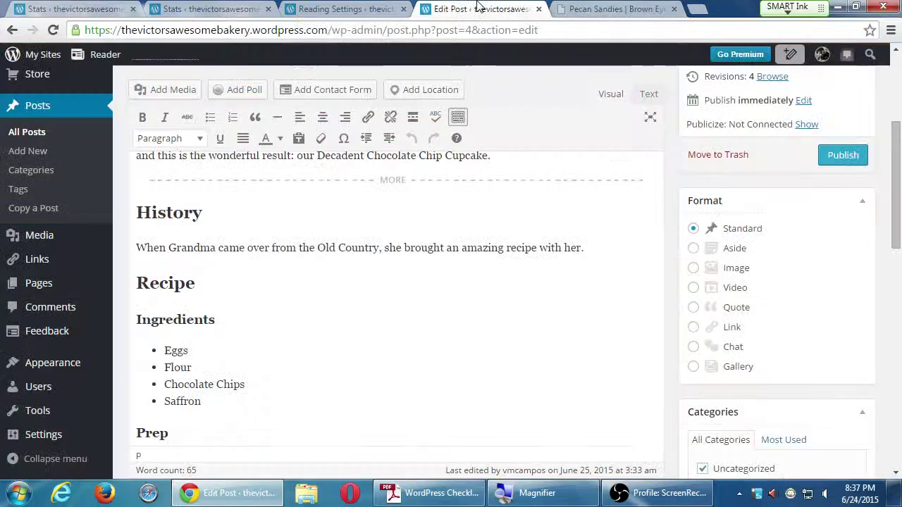
scroll(415, 326, down, 2)
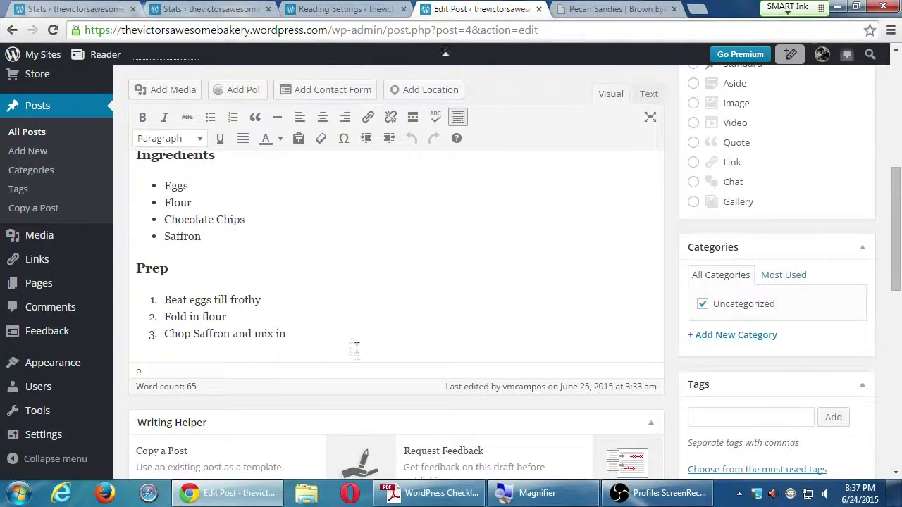
key(Return)
key(Return)
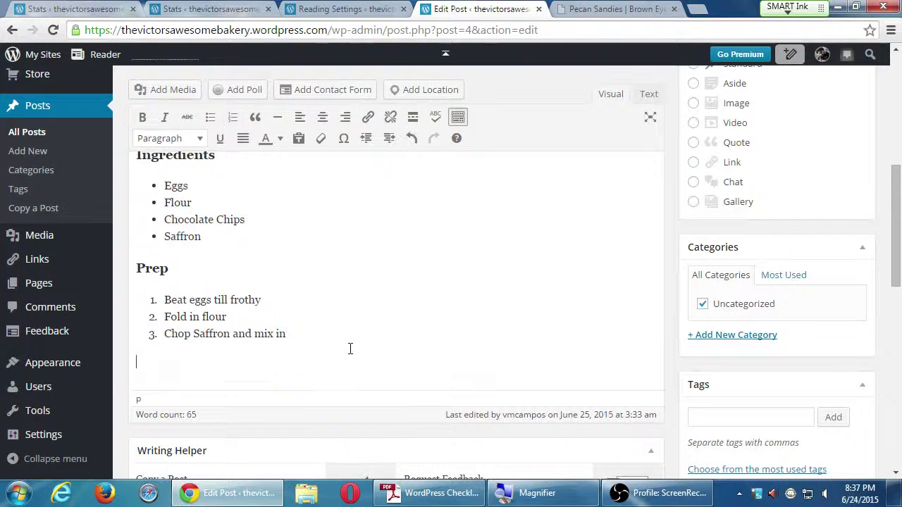
text(Conclusion)
key(Return)
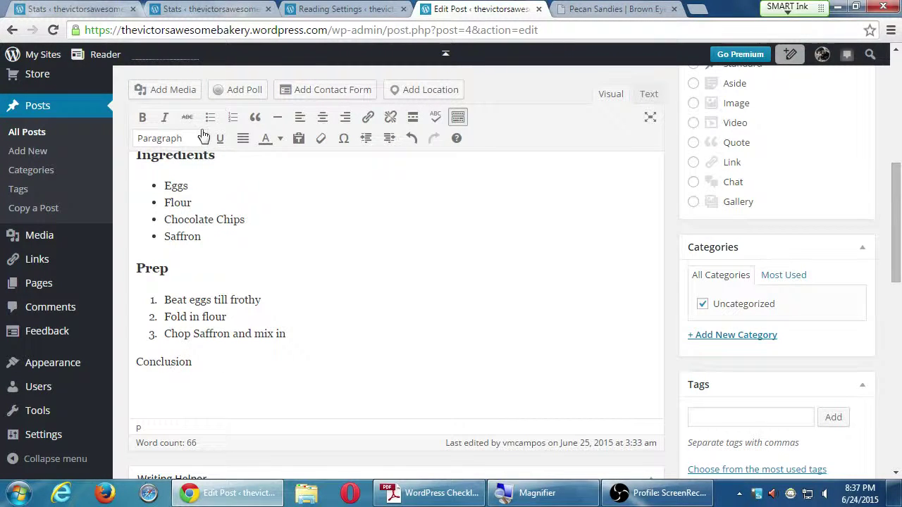
click(172, 139)
click(187, 226)
click(211, 401)
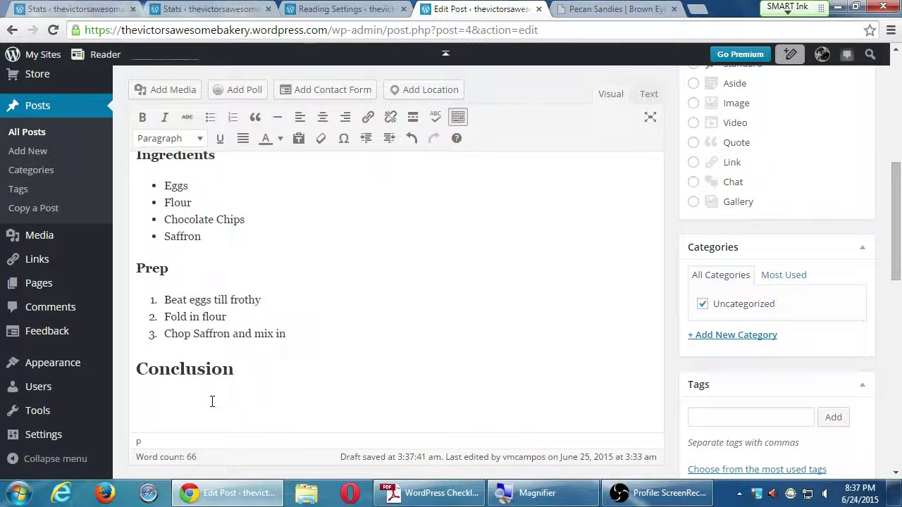
Step: Under Conclusion, type 'Our unique recipe will surely tickle your tastebuds.'
text(Our unique )
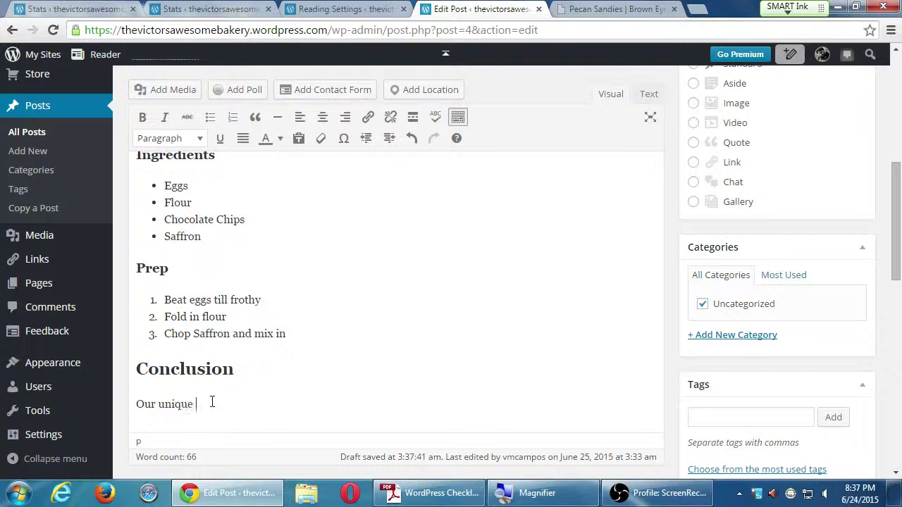
text(recipe will surely tick)
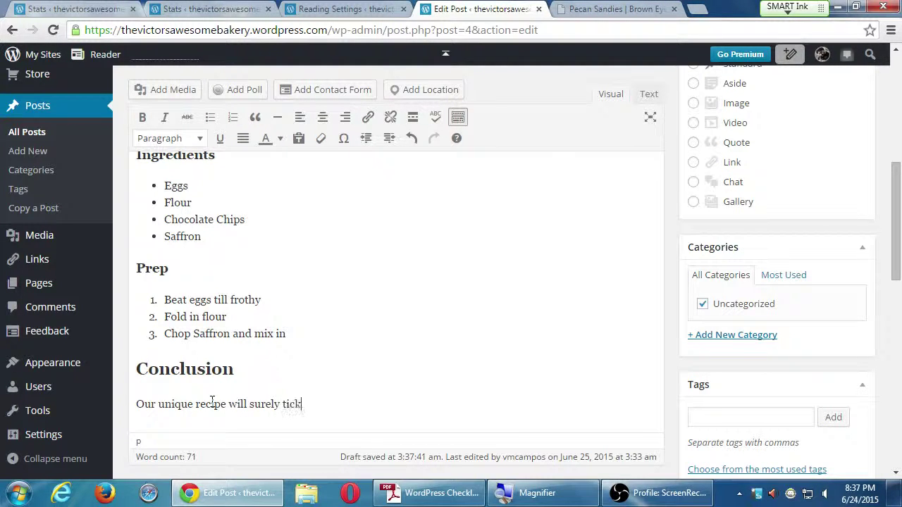
text(le your taste)
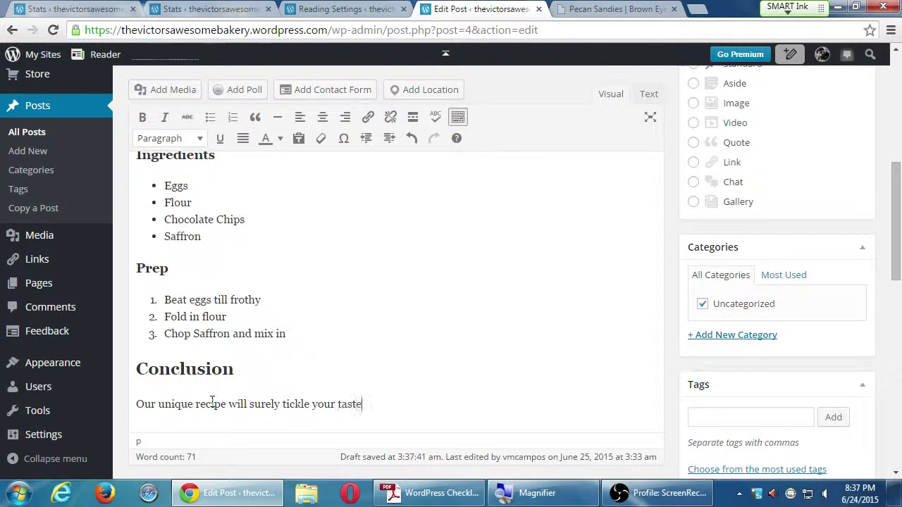
text(buds.)
key(Left)
key(Left)
key(Left)
key(Left)
key(End)
Step: Add the sentence naming pecan sandies as second choice, then select 'pecan sandies'
text(There)
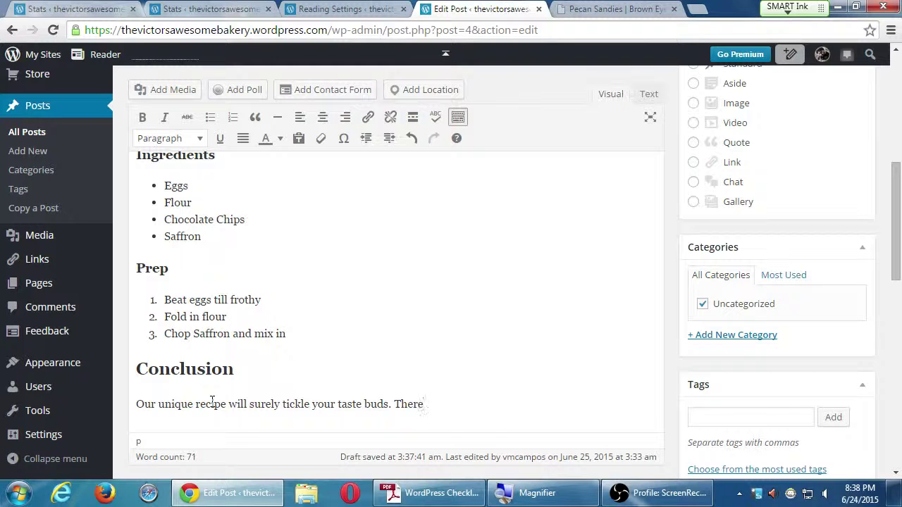
text( are many types of cookies)
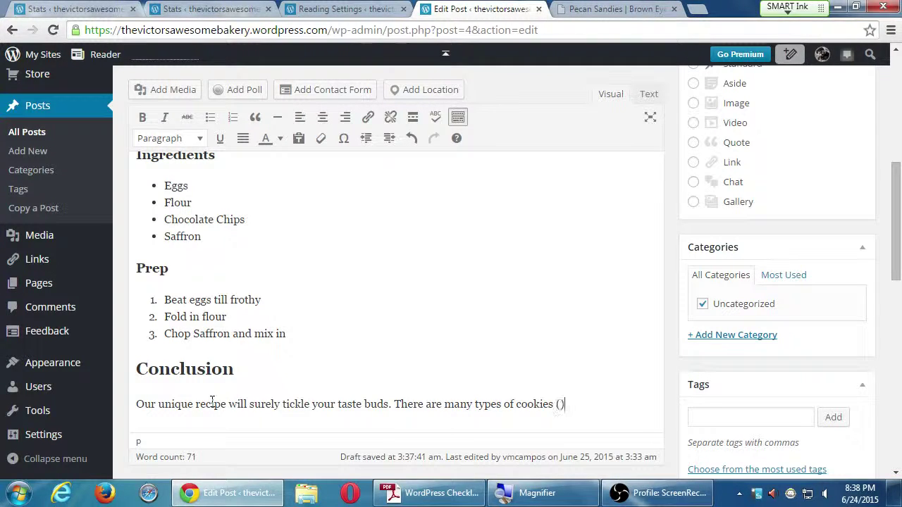
text((pecan sandies)
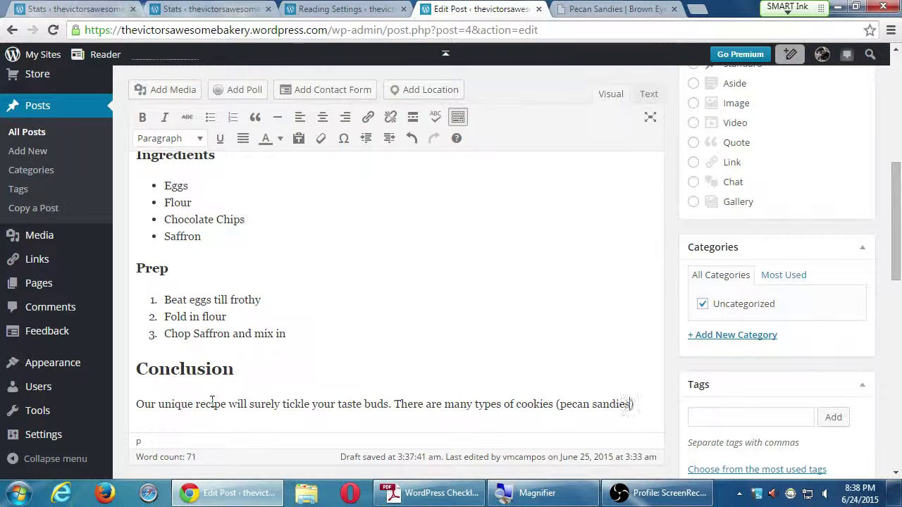
text( are our se)
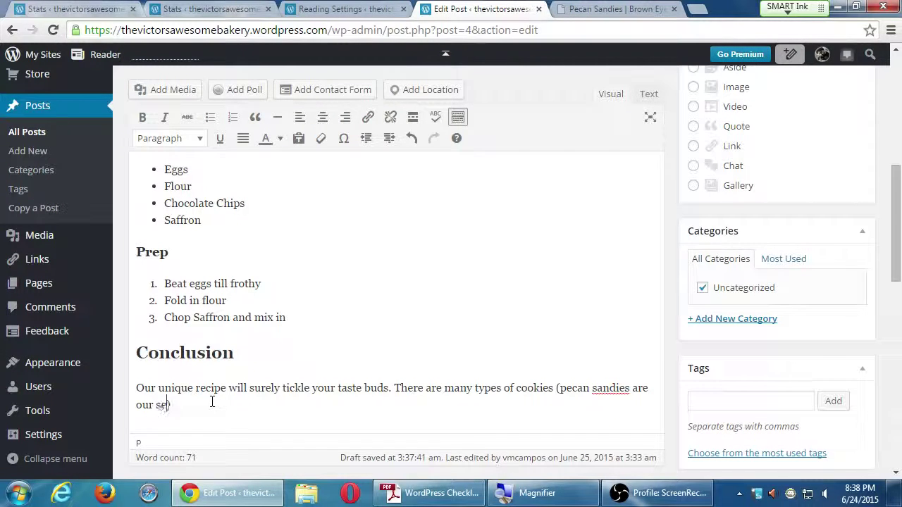
text(cond cou)
key(BackSpace)
key(BackSpace)
text(chose)
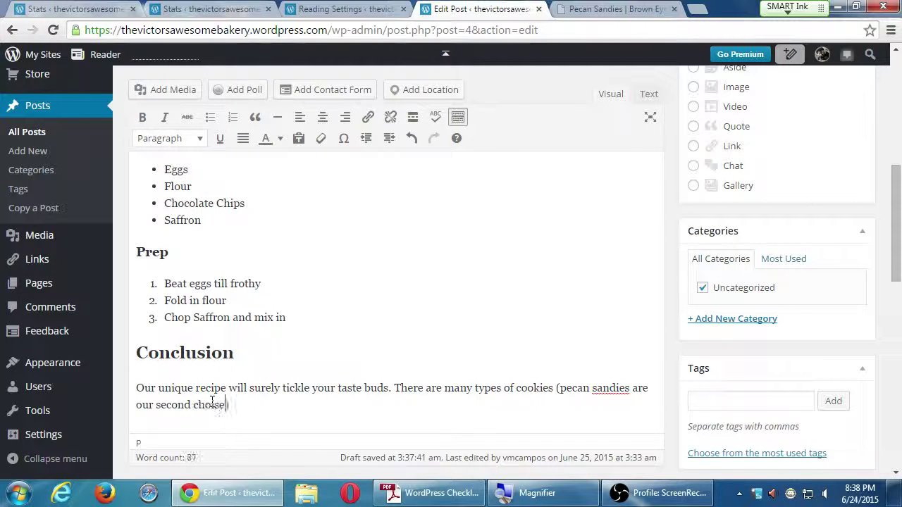
key(BackSpace)
key(BackSpace)
text(ice), so y)
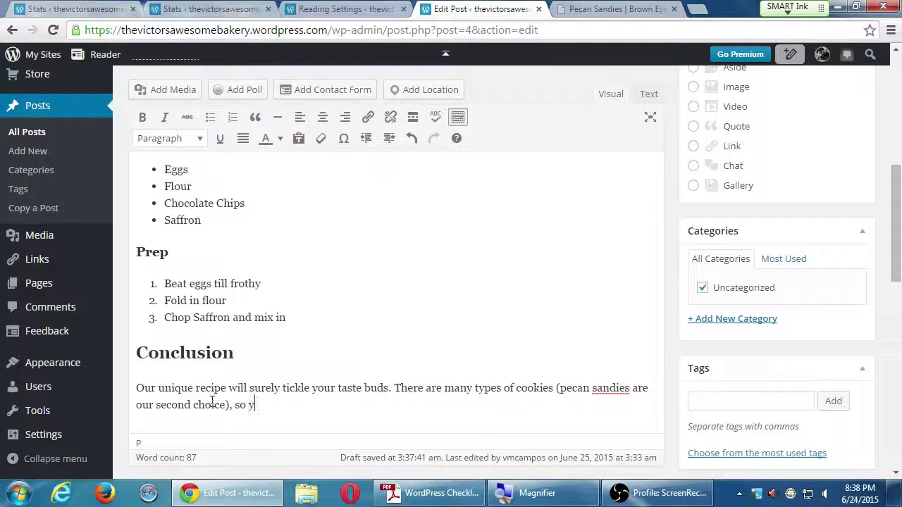
text(ou'll always have a snack.)
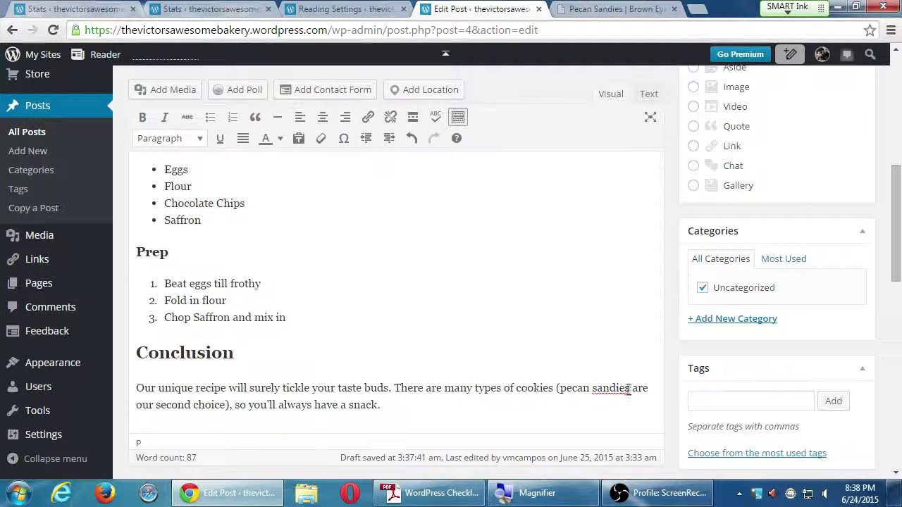
drag(629, 390, 559, 390)
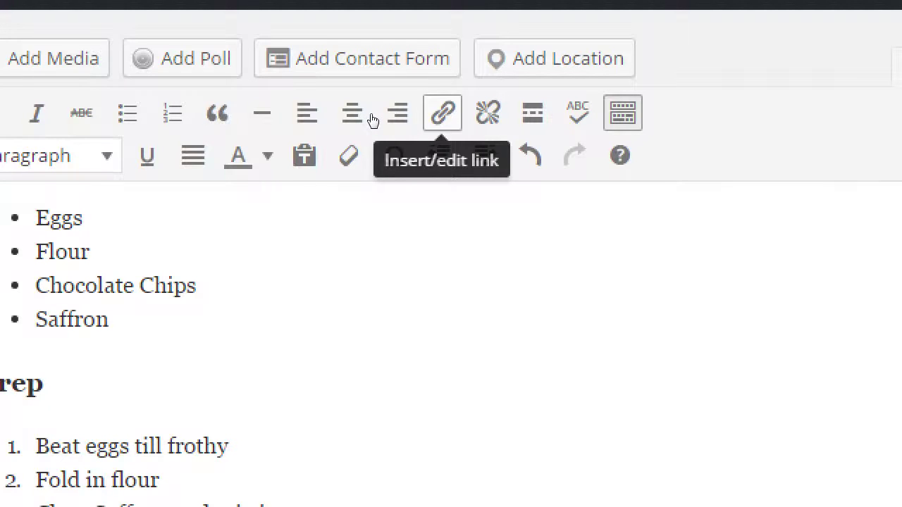
Step: Start a link on 'pecan sandies' with the pasted Brown Eyed Baker address, opening in a new tab
key(ctrl+k)
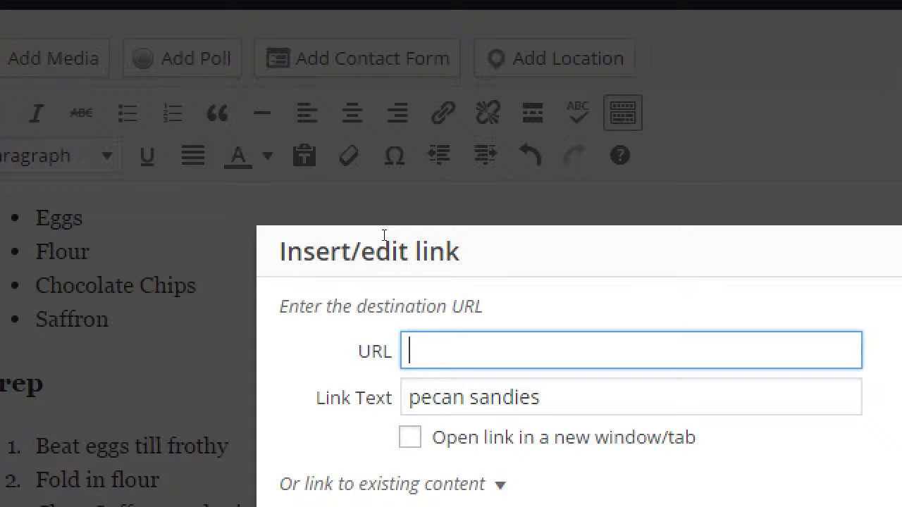
key(ctrl+v)
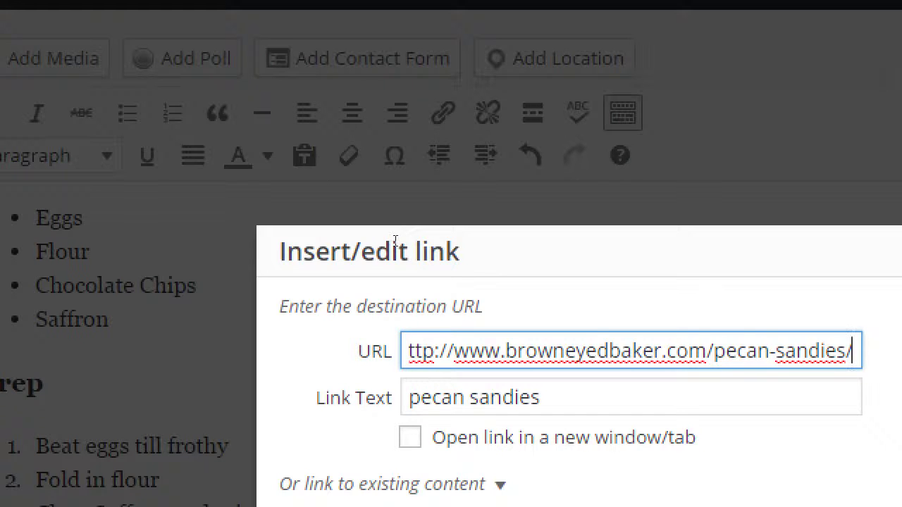
key(Tab)
key(Tab)
key(space)
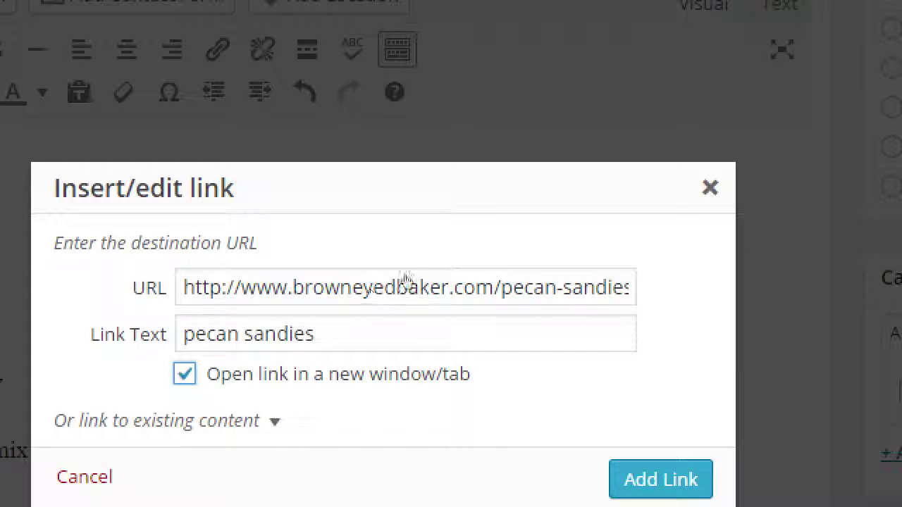
Step: Check the browneyedbaker.com address and apply the link to 'pecan sandies'
click(436, 234)
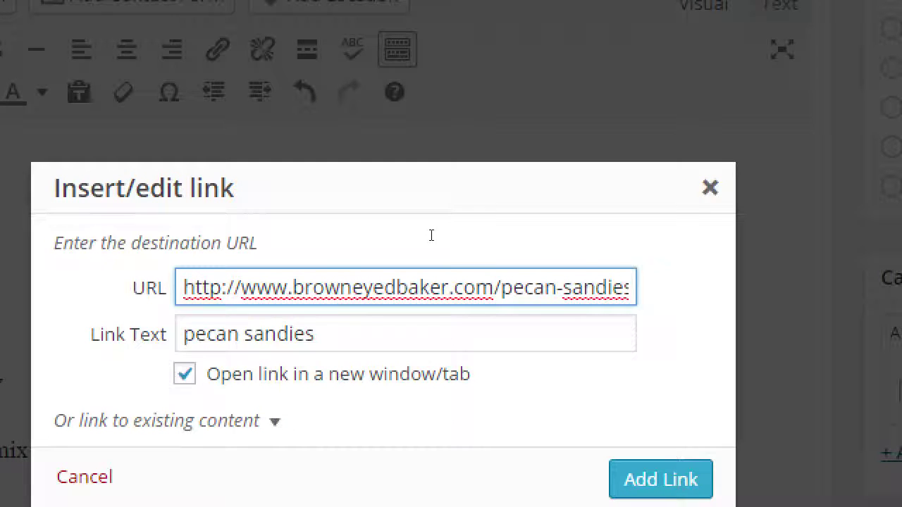
key(ctrl+shift+Right)
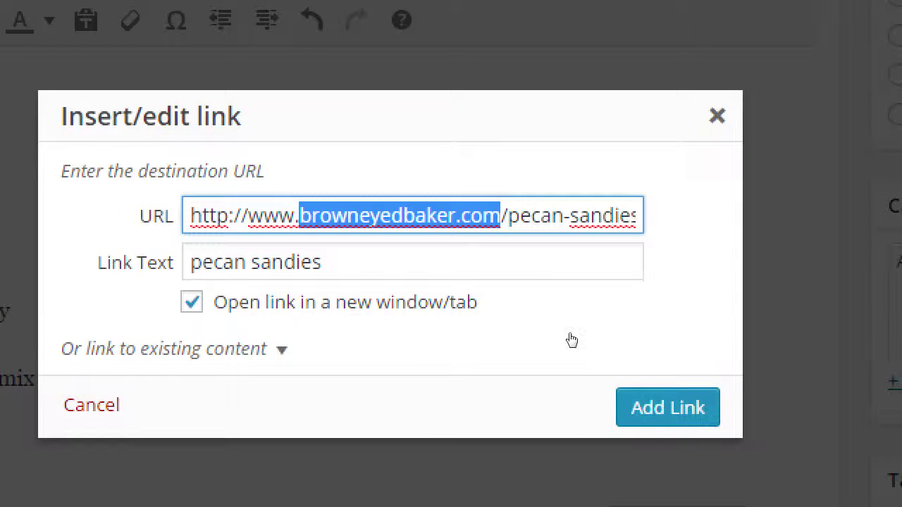
key(Right)
key(Return)
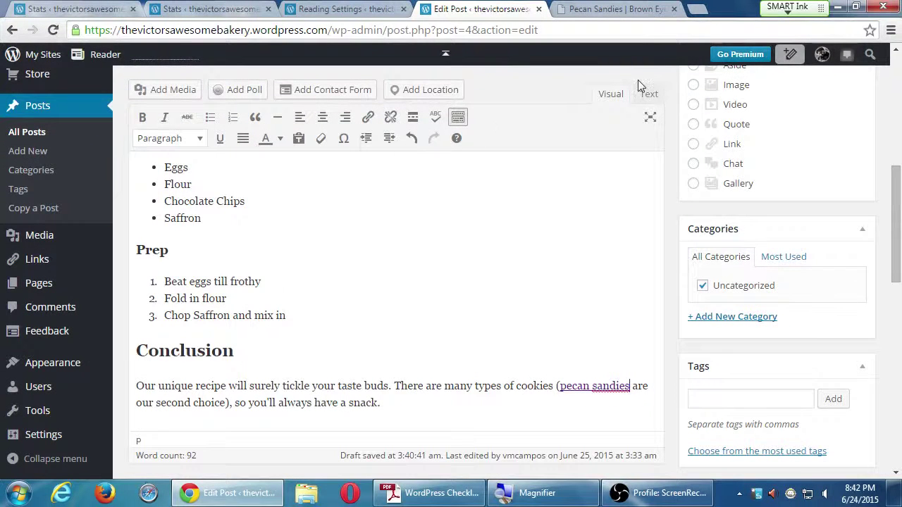
Step: Switch to the Brown Eyed Baker Pecan Sandies tab and scroll down to its Leave a Comment form
click(621, 10)
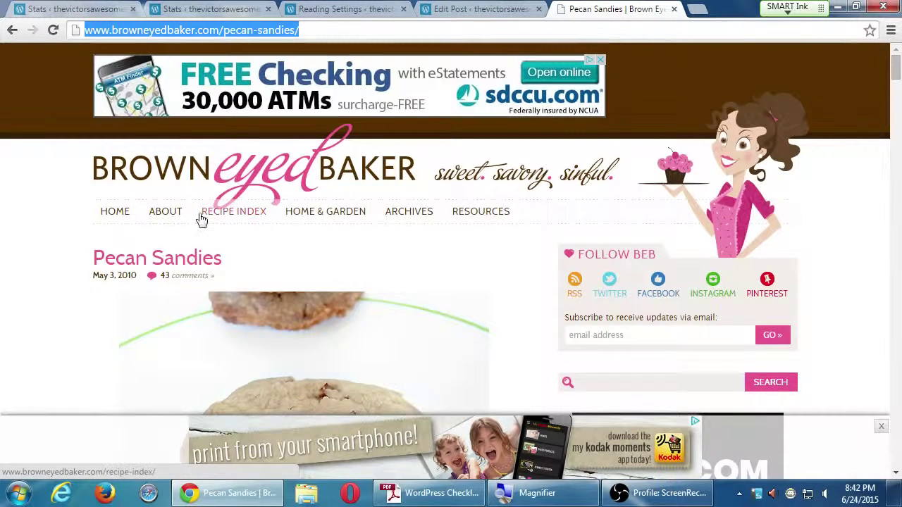
scroll(159, 295, down, 1)
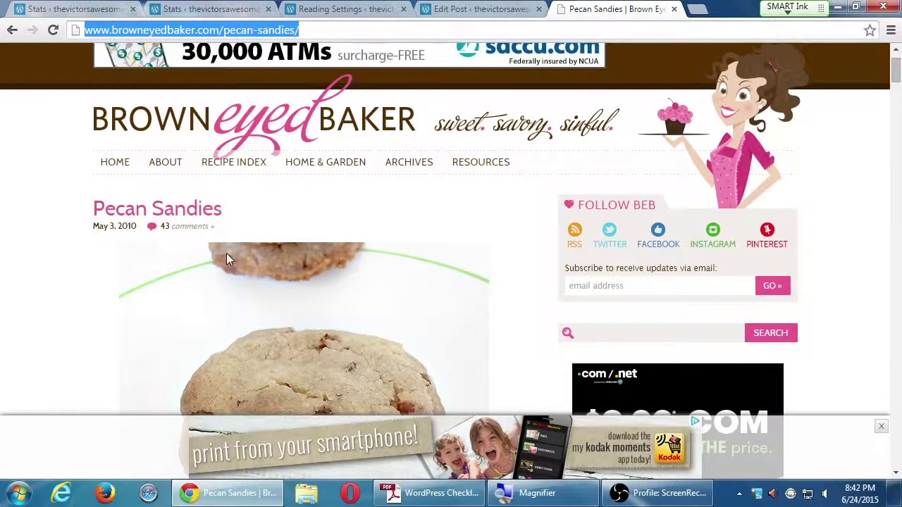
scroll(228, 227, down, 1)
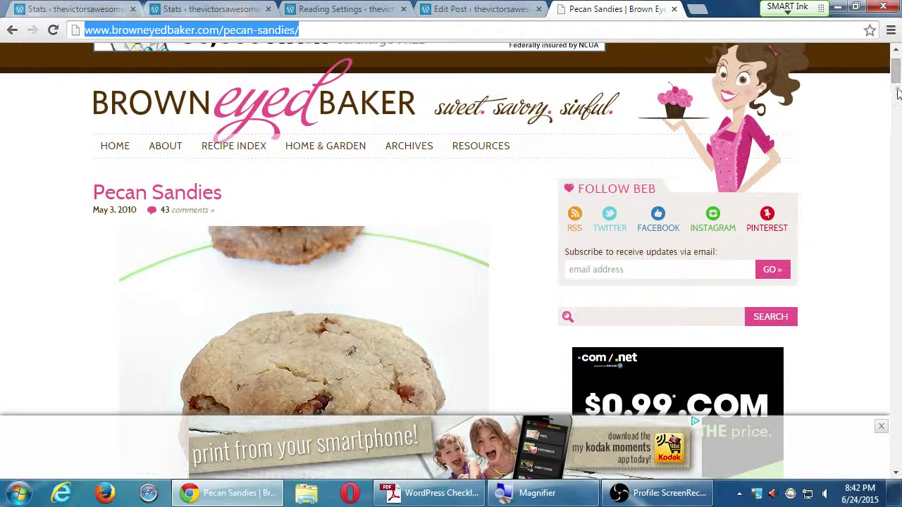
drag(897, 85, 897, 427)
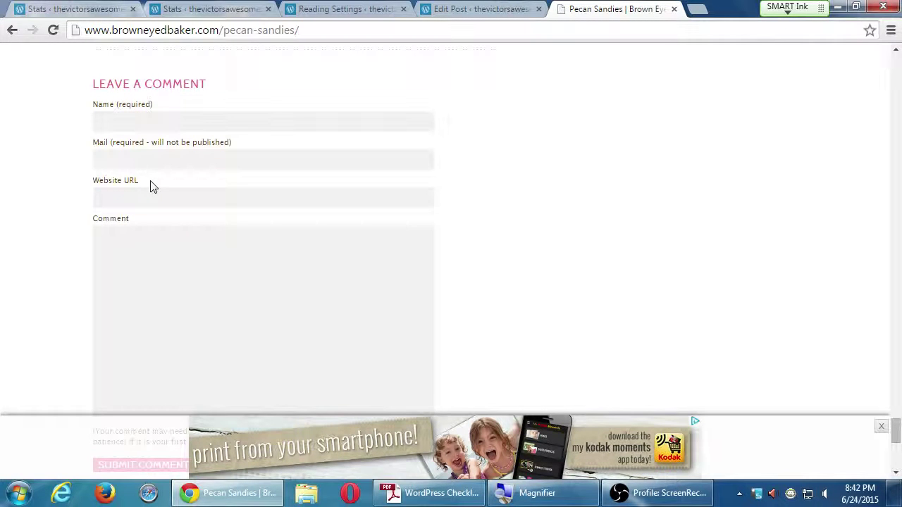
double_click(165, 32)
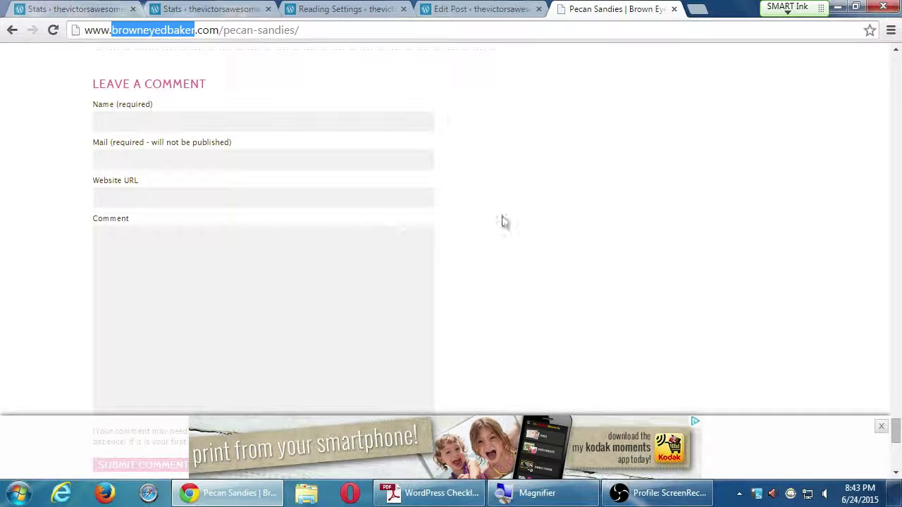
click(128, 86)
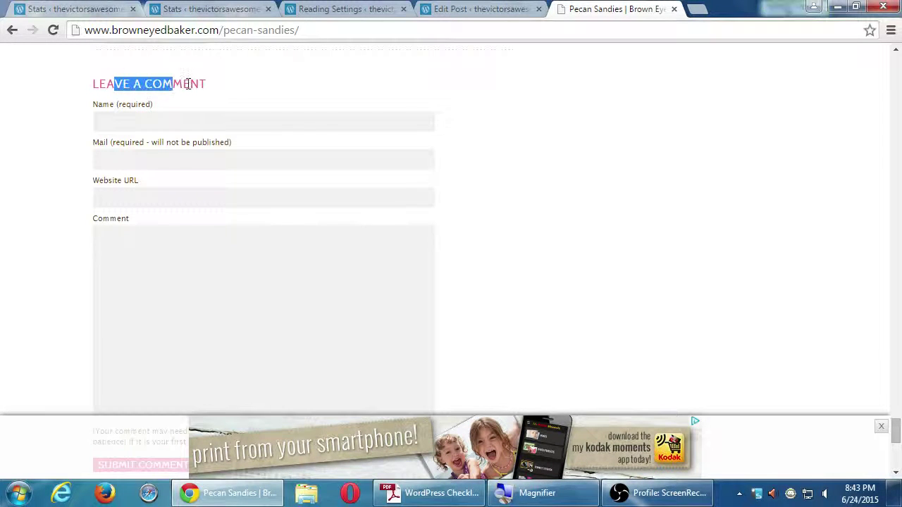
click(111, 124)
scroll(496, 331, up, 2)
scroll(502, 348, up, 3)
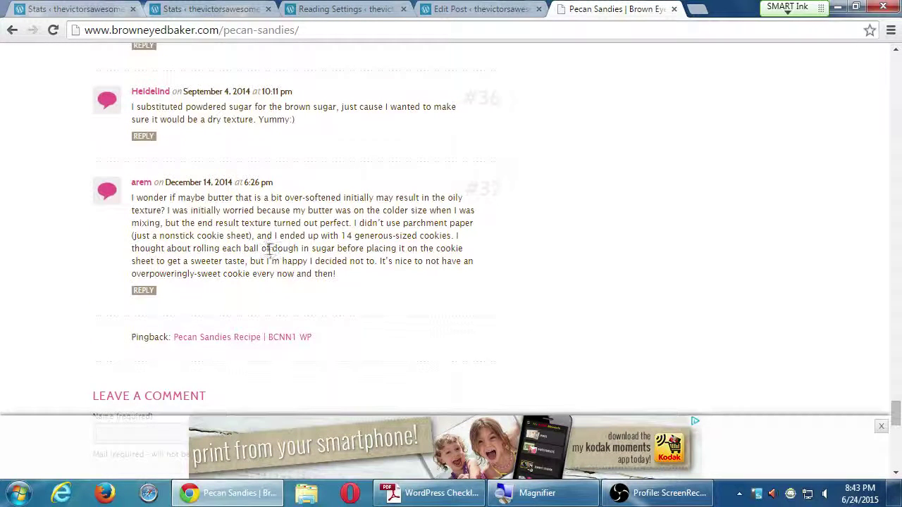
scroll(268, 251, up, 5)
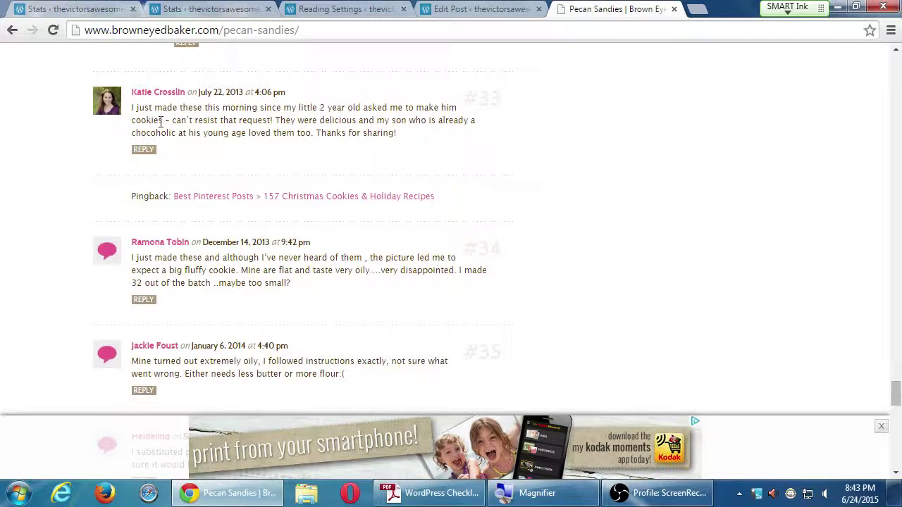
Step: Step through the comment form's name, e-mail, Website URL and comment fields, leaving them blank
scroll(282, 240, down, 8)
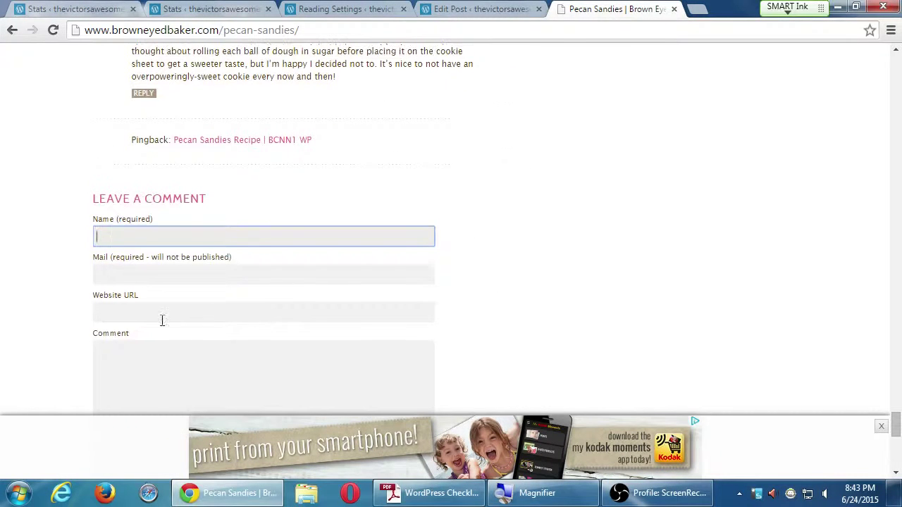
click(141, 316)
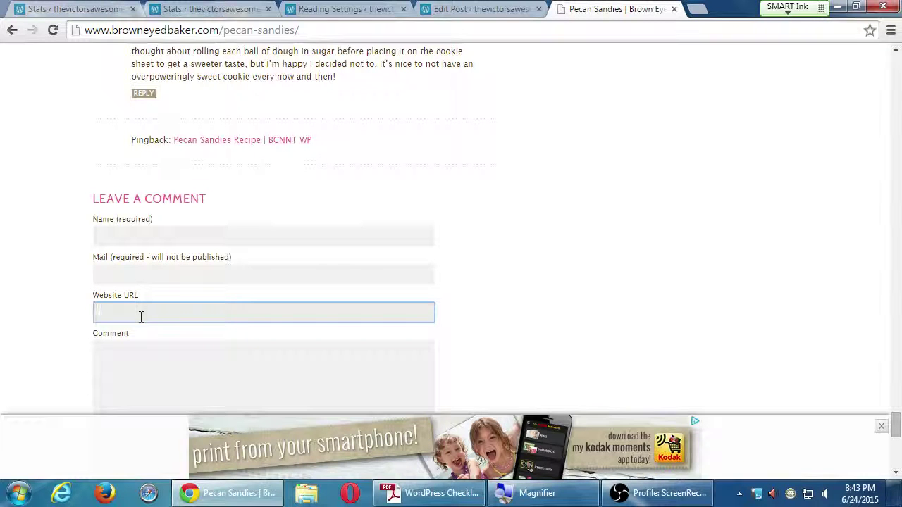
scroll(150, 316, up, 2)
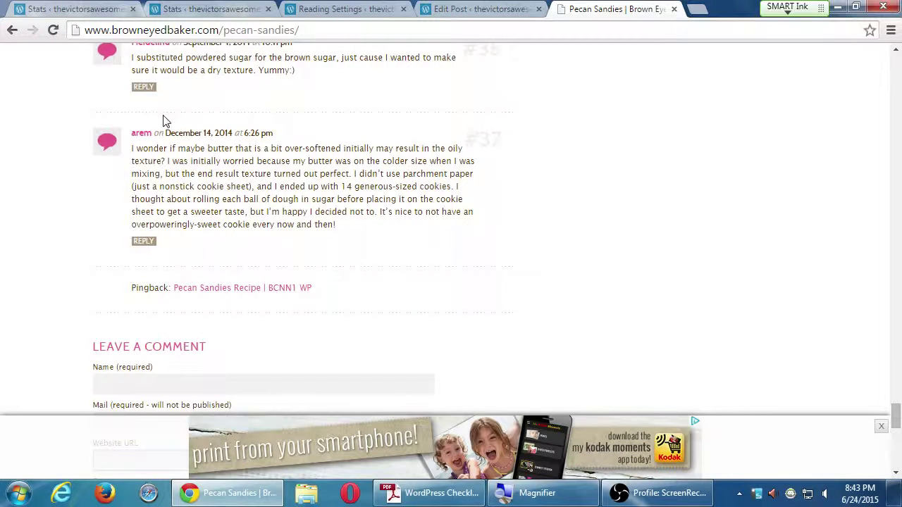
scroll(141, 232, up, 3)
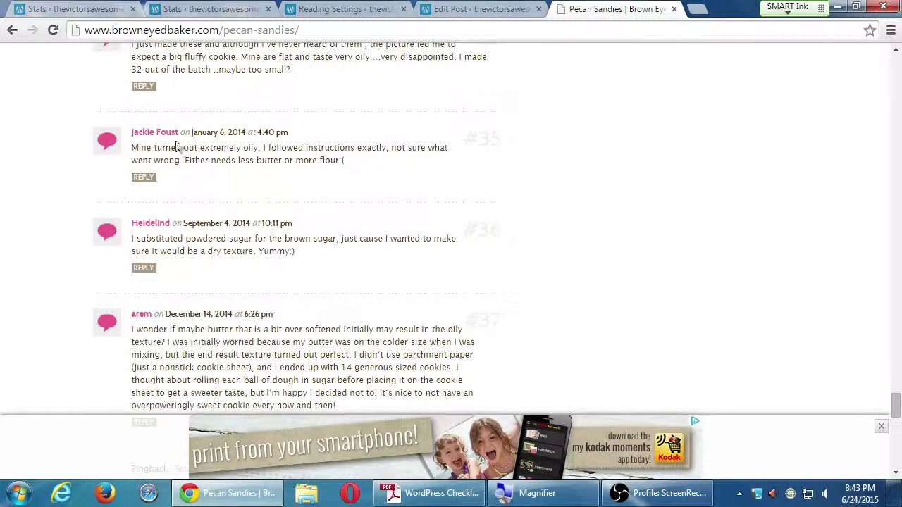
scroll(201, 162, down, 3)
scroll(211, 163, down, 3)
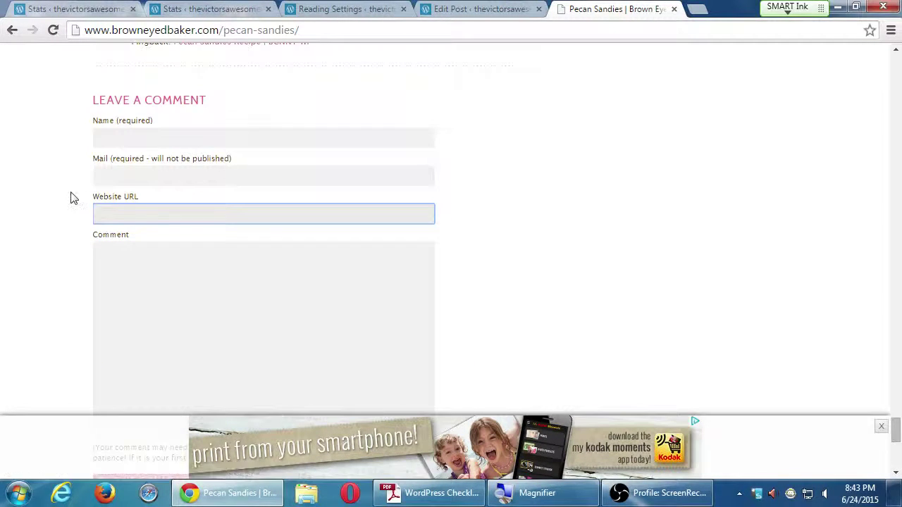
click(120, 139)
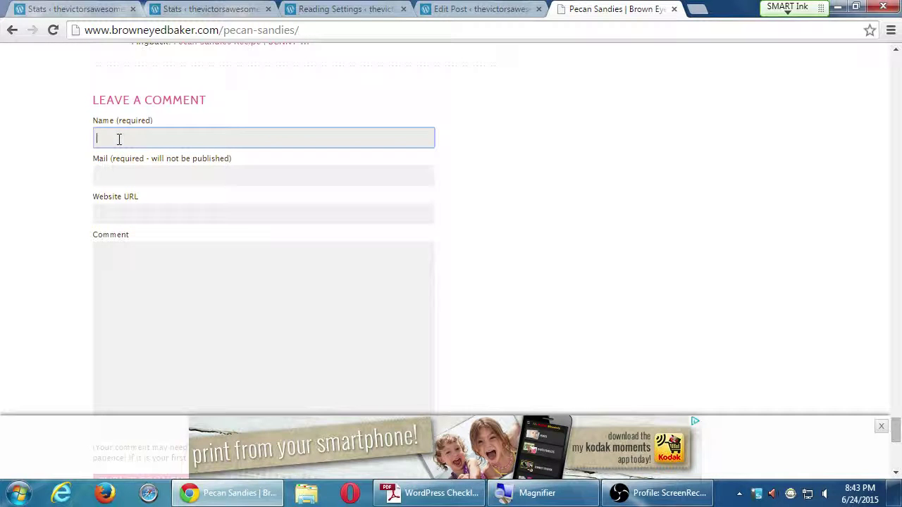
click(117, 178)
click(113, 217)
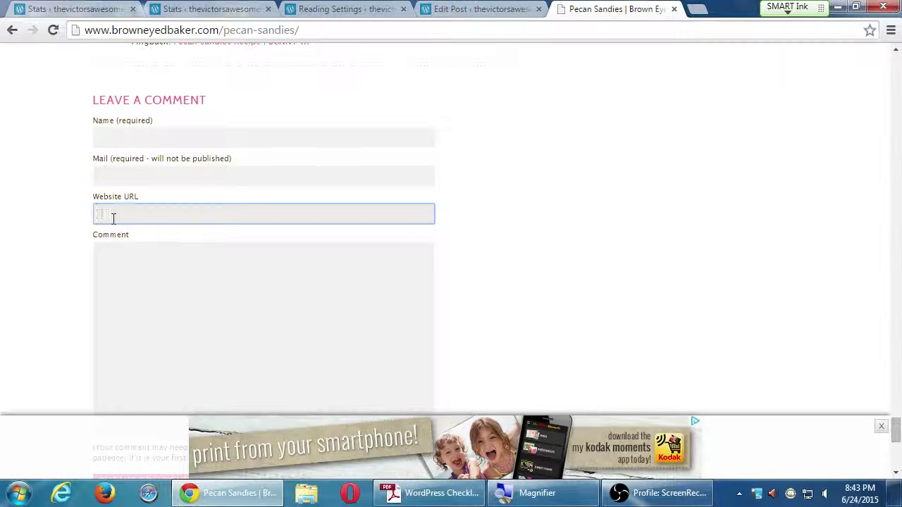
click(124, 257)
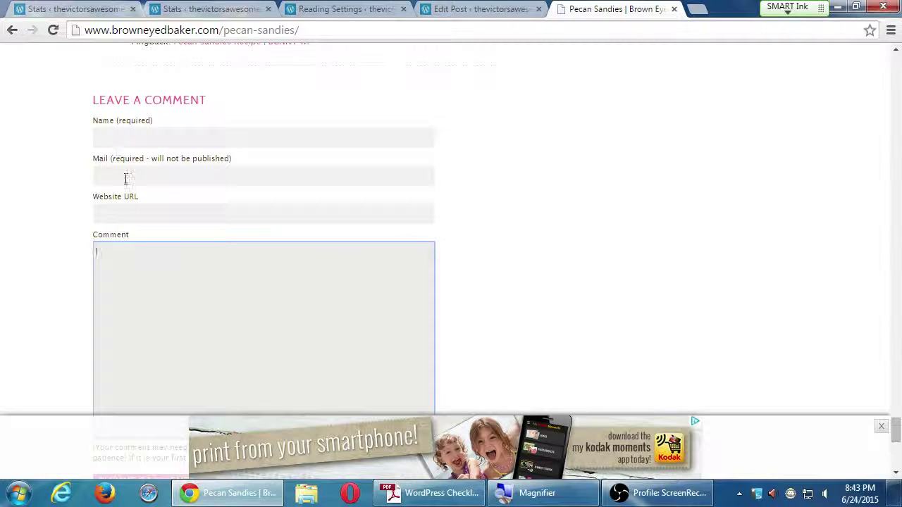
click(122, 215)
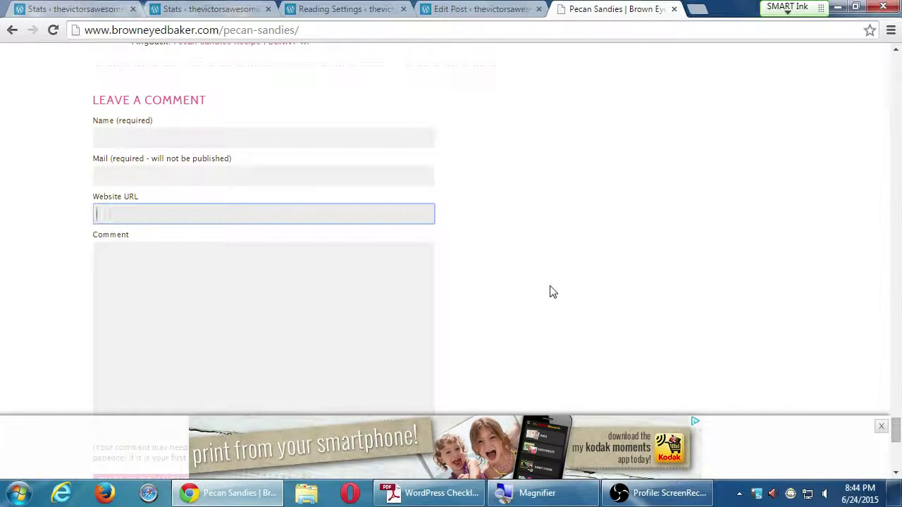
Step: Scroll up the Pecan Sandies comments list to the early May 3, 2010 reader comments
scroll(542, 317, up, 7)
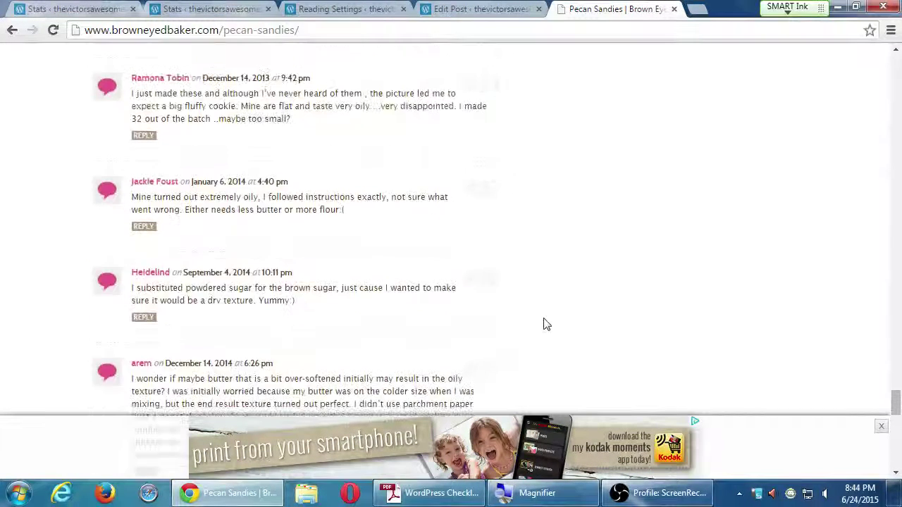
scroll(542, 324, up, 3)
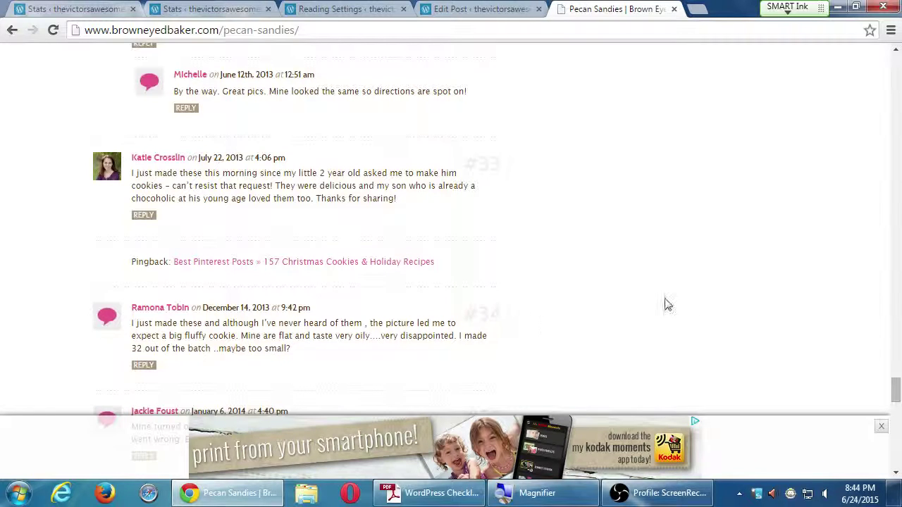
scroll(753, 243, up, 2)
scroll(568, 219, up, 3)
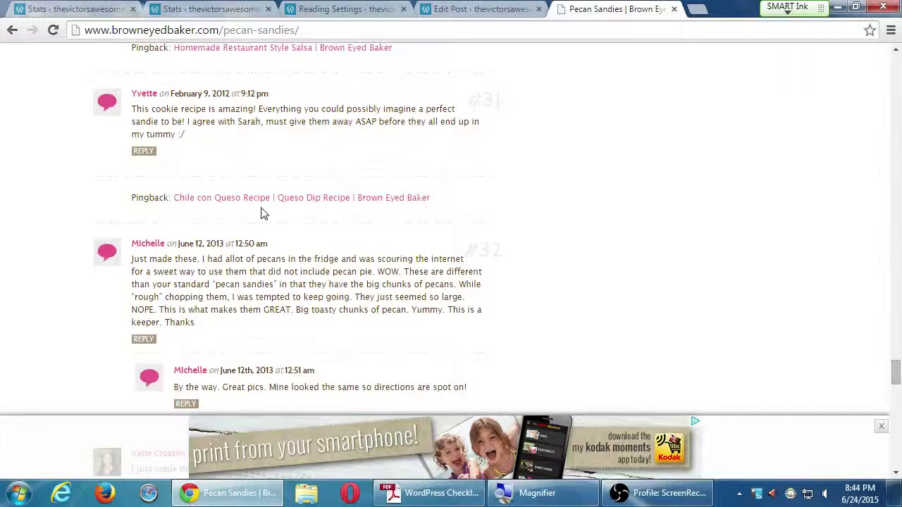
scroll(469, 205, up, 2)
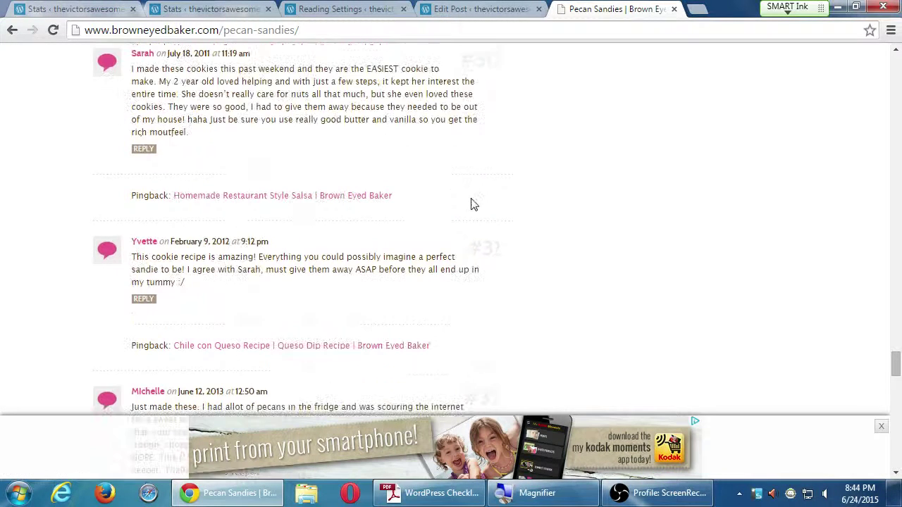
scroll(443, 209, up, 1)
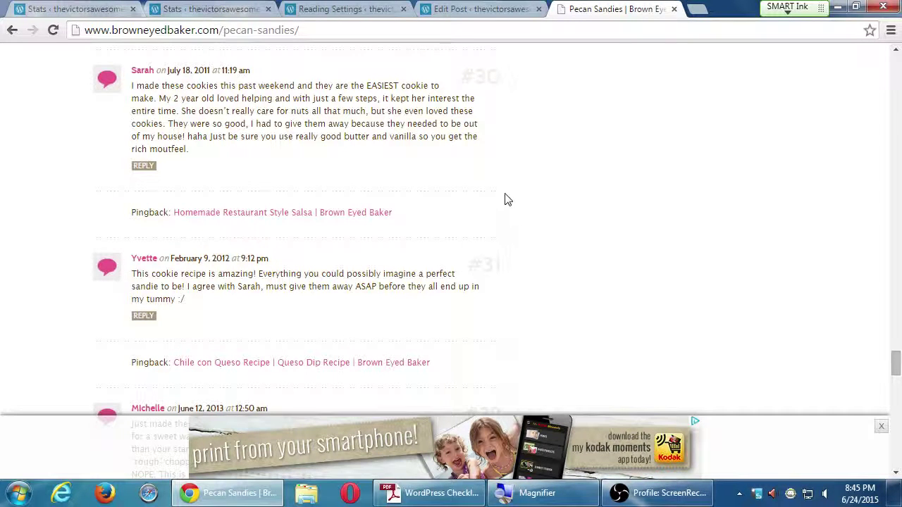
scroll(493, 239, up, 10)
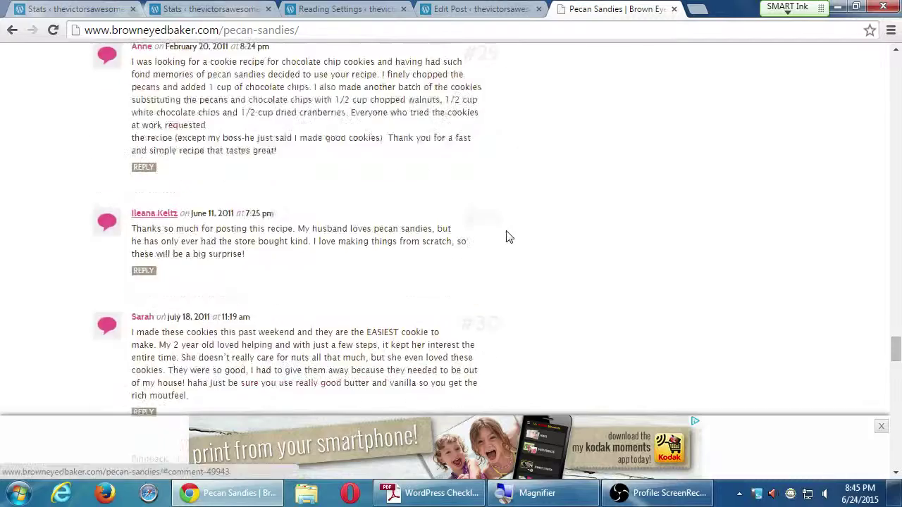
scroll(511, 235, up, 8)
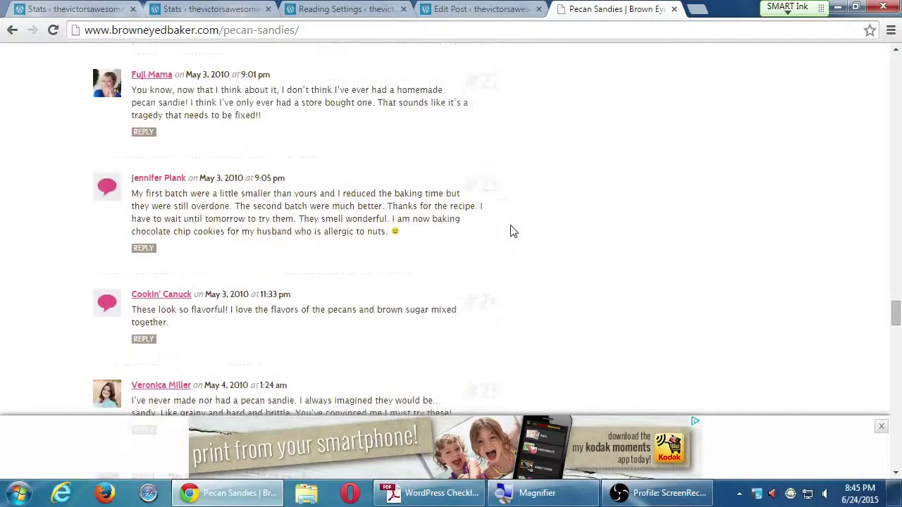
scroll(512, 232, up, 2)
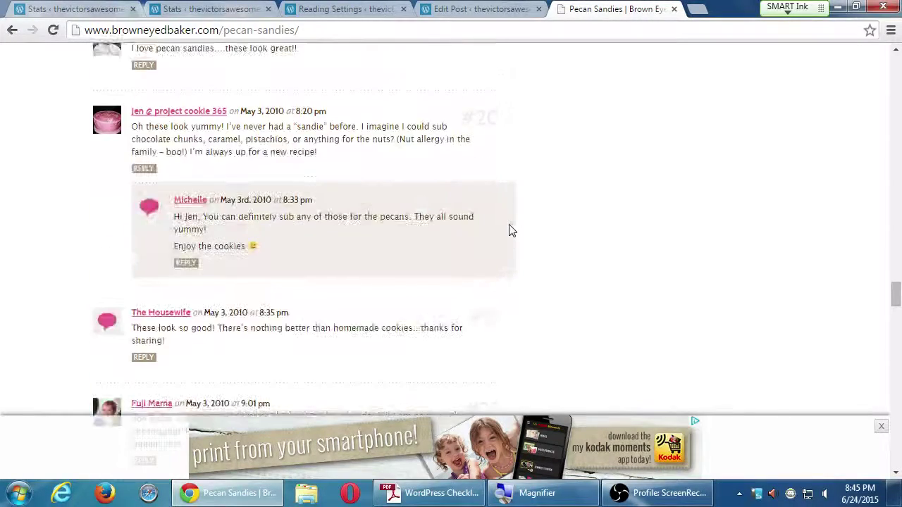
scroll(512, 233, up, 6)
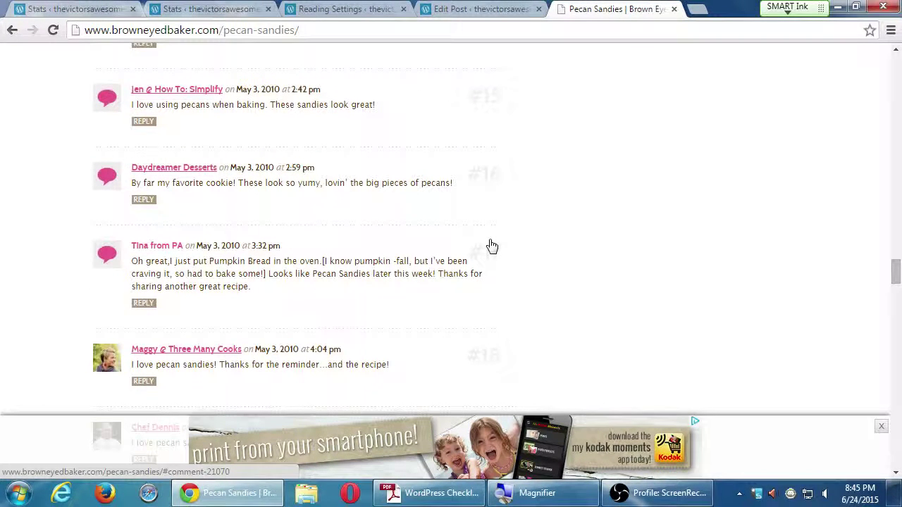
scroll(451, 253, up, 3)
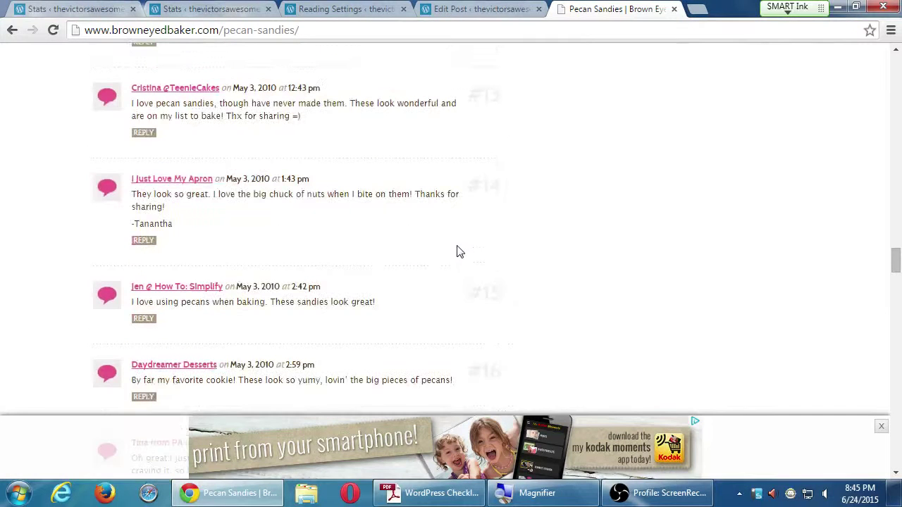
Step: Open the I Just Love My Apron commenter's blog and skim it
click(178, 183)
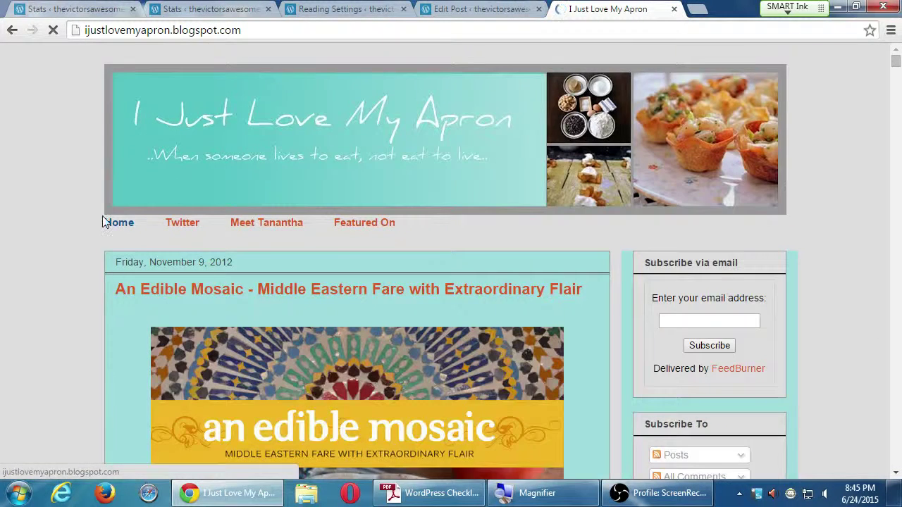
scroll(81, 233, down, 4)
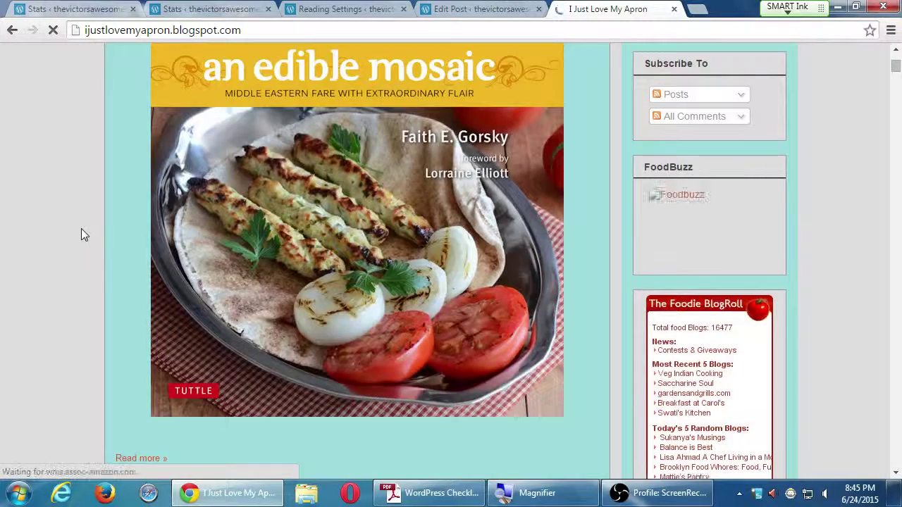
scroll(81, 228, up, 5)
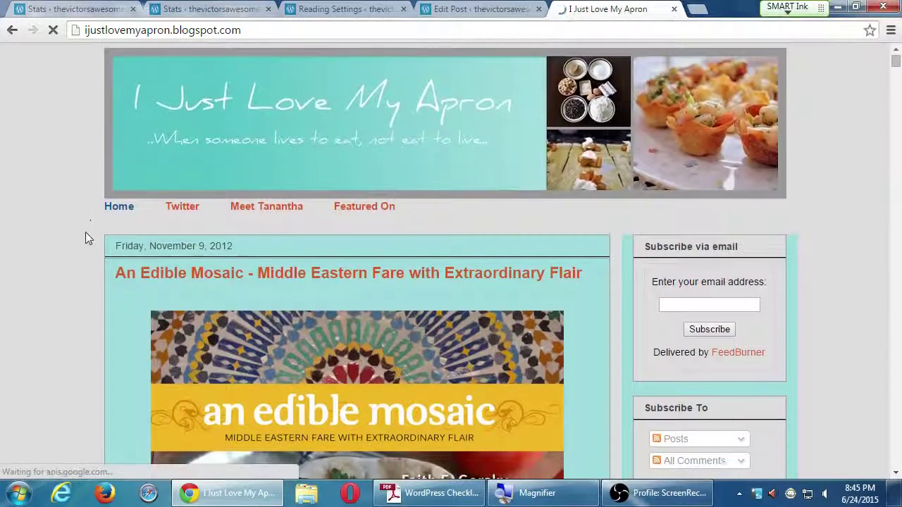
Step: Go back to the Pecan Sandies page at reader comments #14 to #17
key(alt+Left)
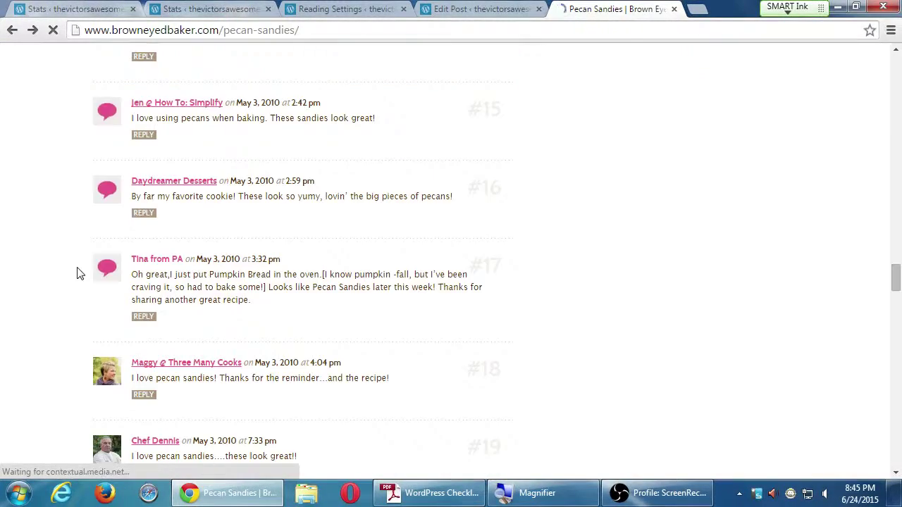
scroll(151, 293, down, 4)
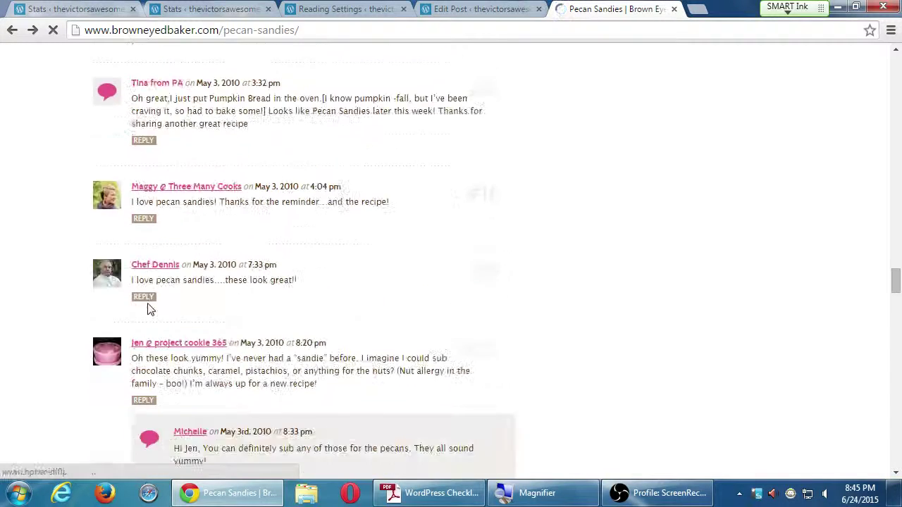
scroll(161, 276, up, 4)
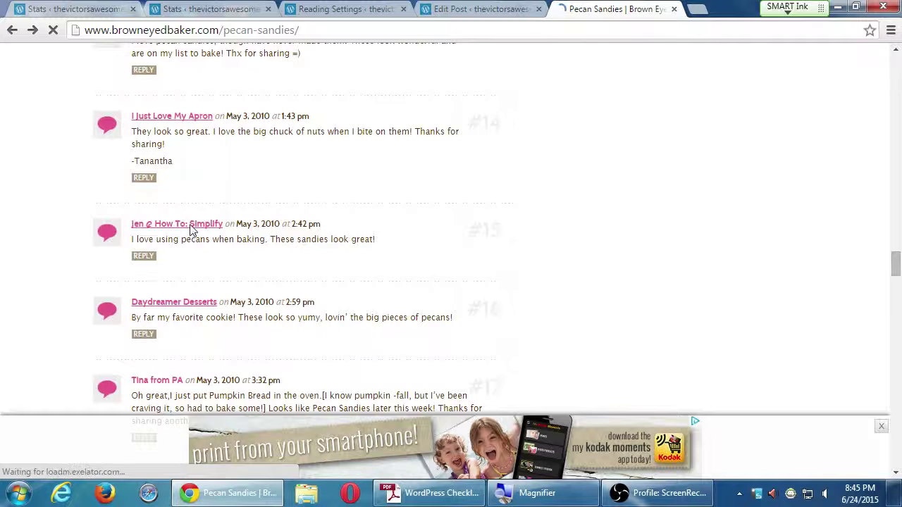
scroll(190, 229, up, 8)
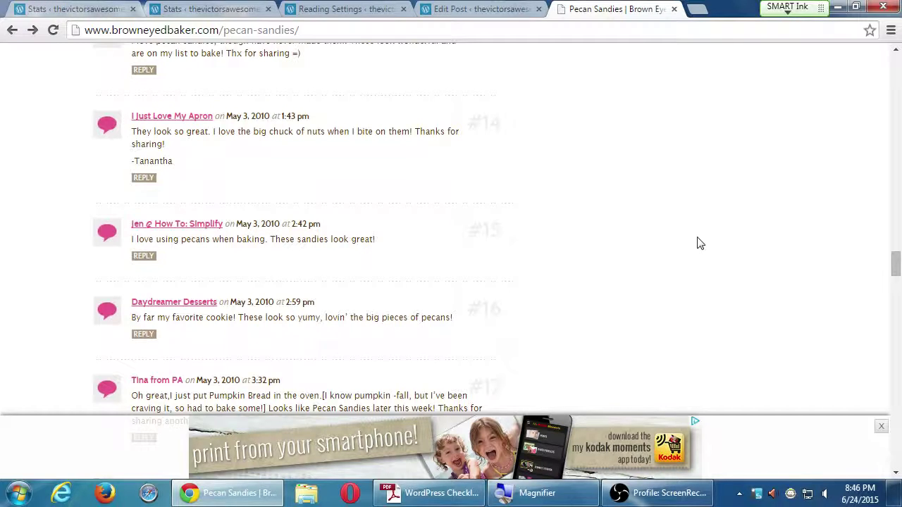
Step: Read through the 43 Pecan Sandies responses to the footer, then return to the Edit Post tab
scroll(698, 240, up, 1)
scroll(697, 242, up, 6)
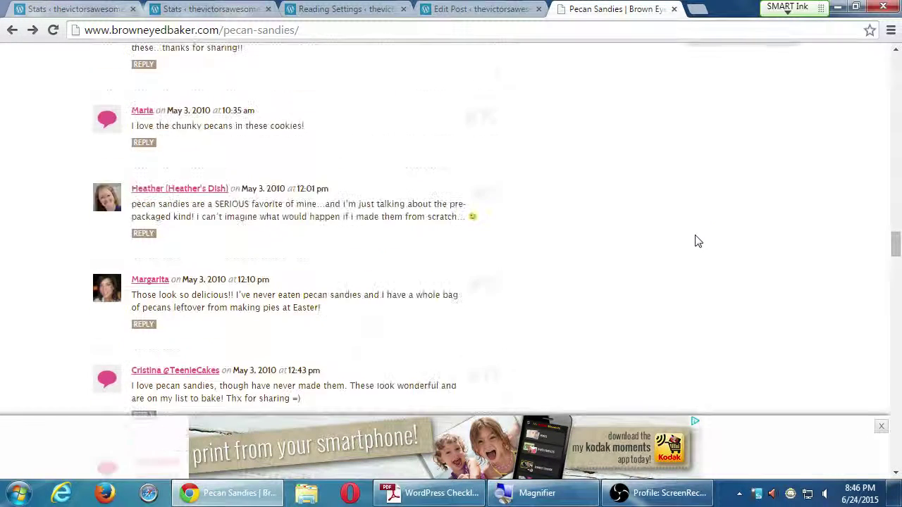
scroll(616, 255, up, 5)
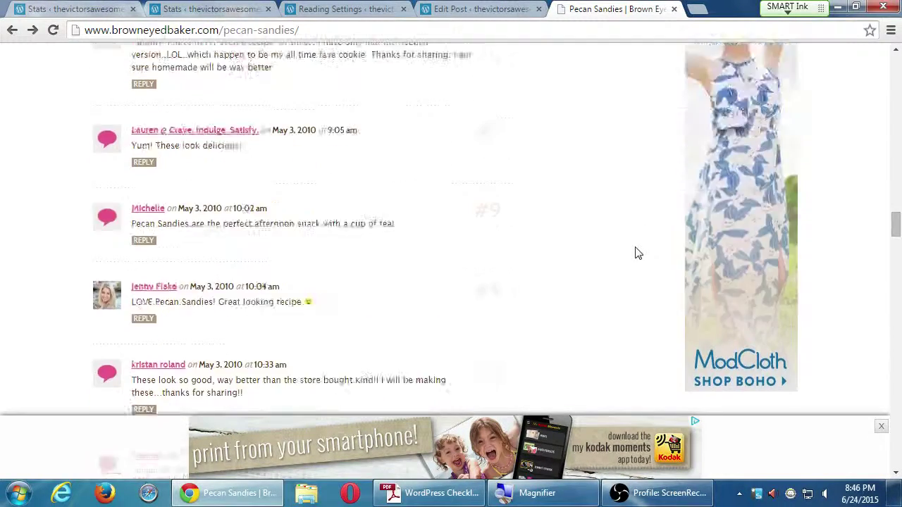
scroll(529, 210, up, 1)
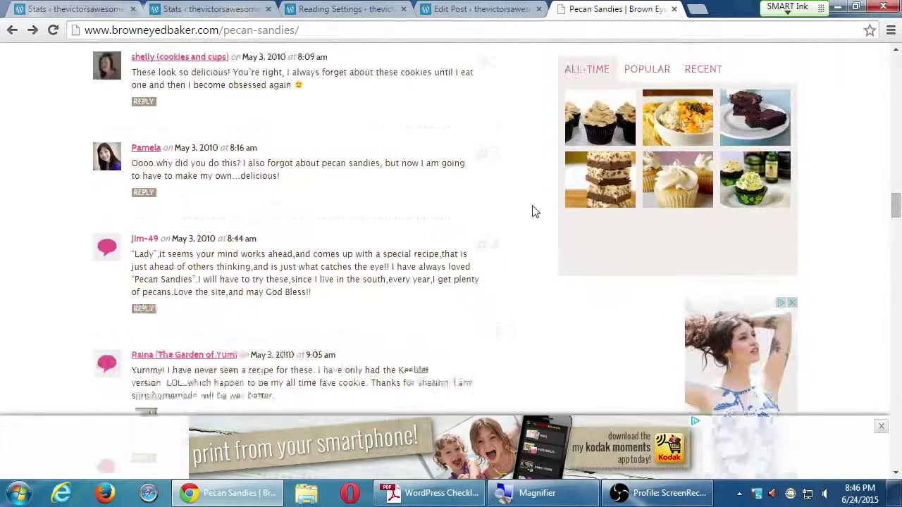
scroll(535, 210, up, 4)
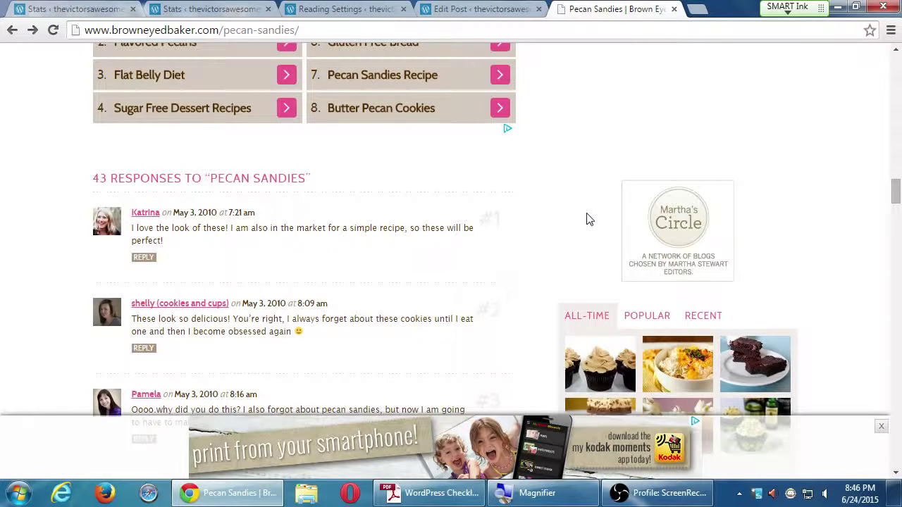
scroll(502, 216, down, 5)
scroll(502, 217, down, 6)
scroll(504, 214, down, 2)
scroll(503, 214, down, 10)
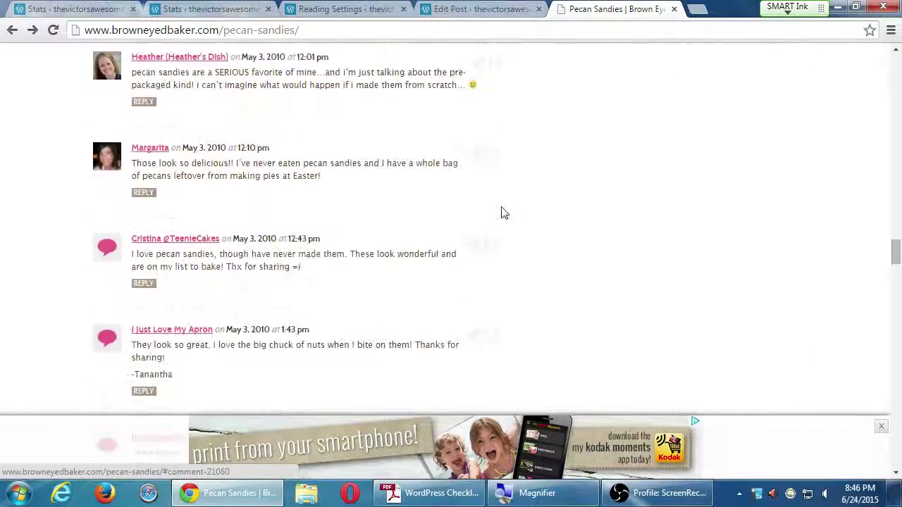
scroll(504, 214, down, 1)
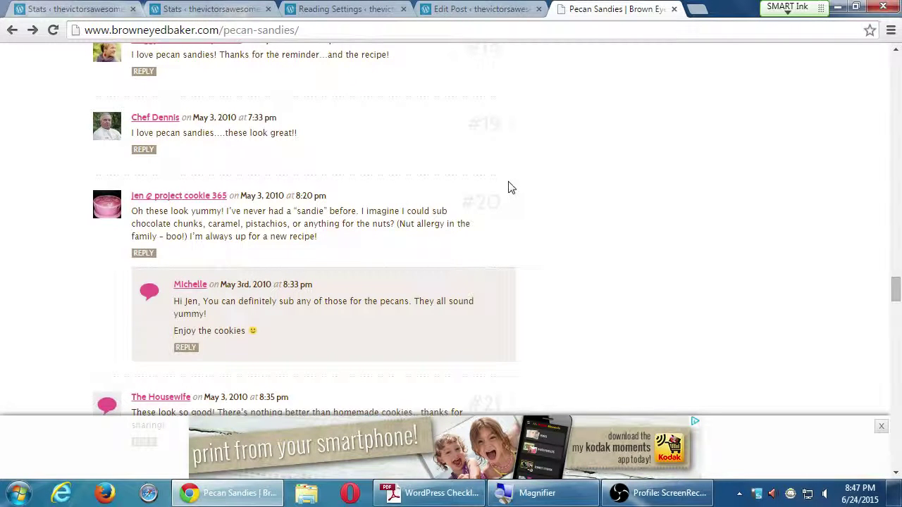
scroll(528, 182, down, 9)
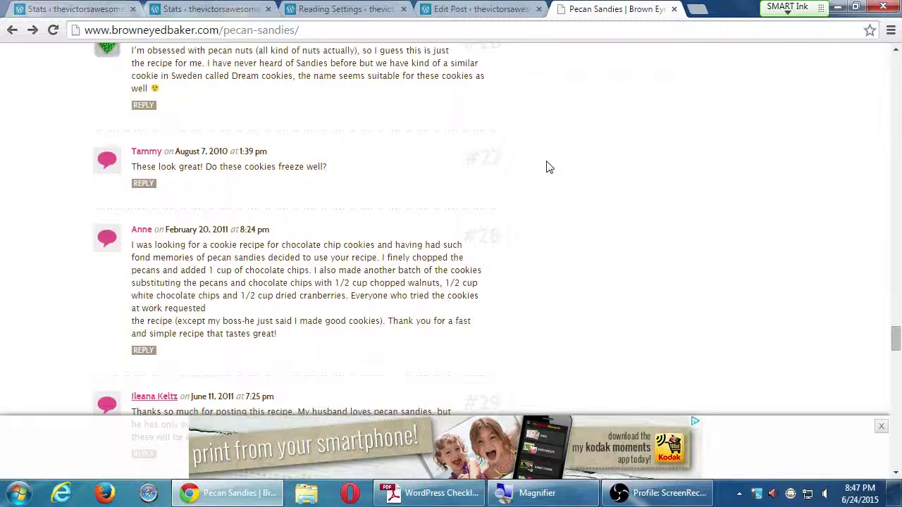
scroll(550, 169, down, 9)
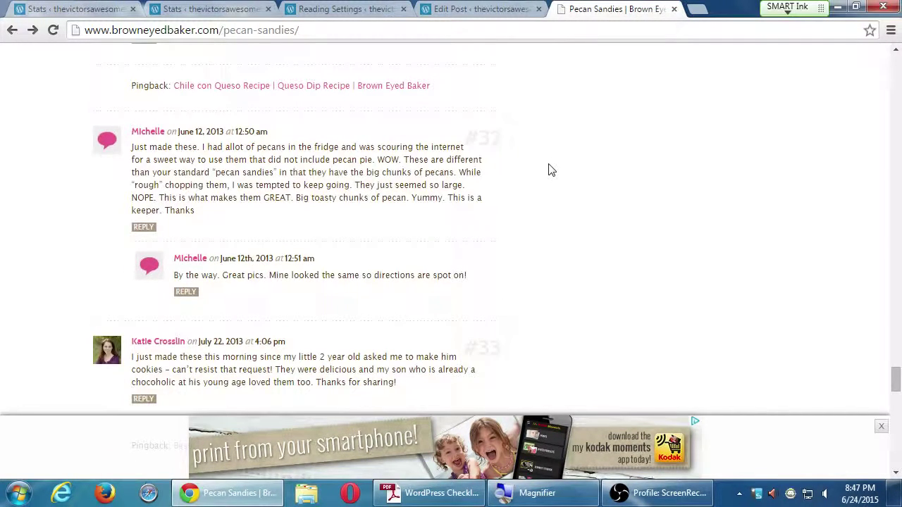
scroll(550, 169, down, 1)
scroll(546, 170, down, 8)
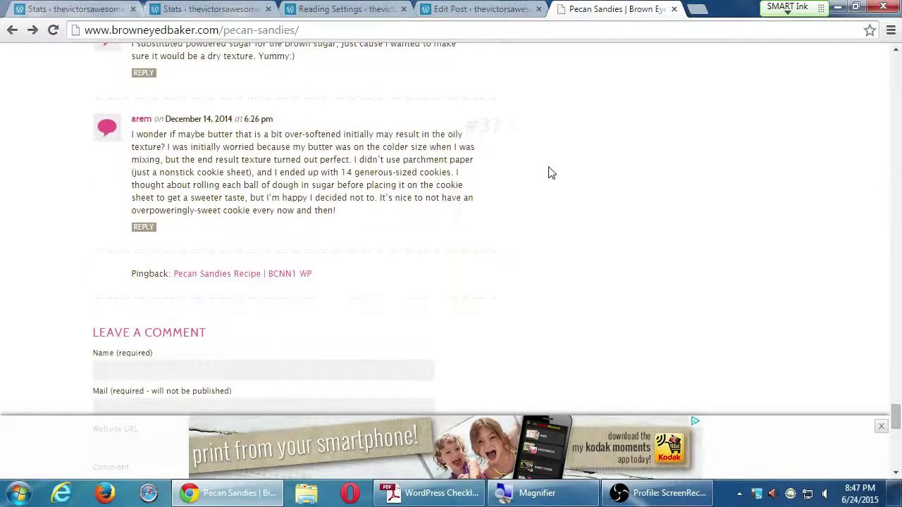
scroll(563, 177, up, 4)
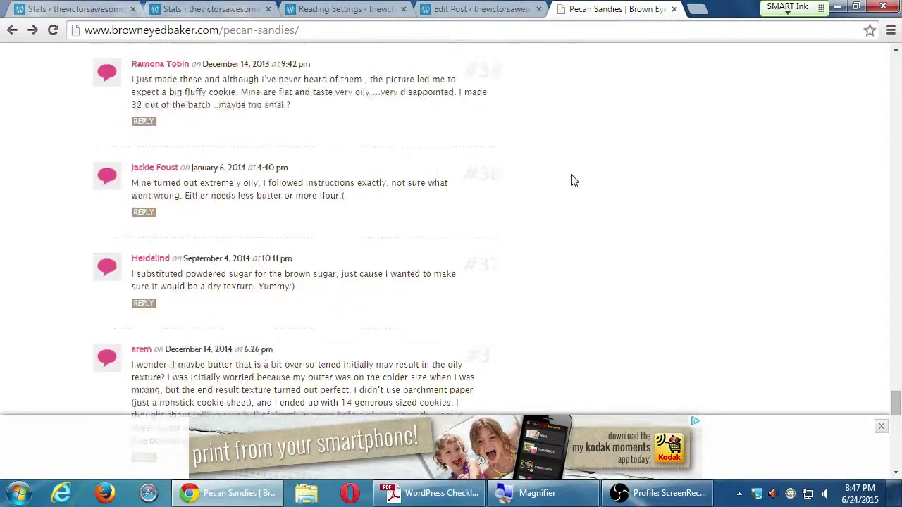
scroll(584, 188, down, 12)
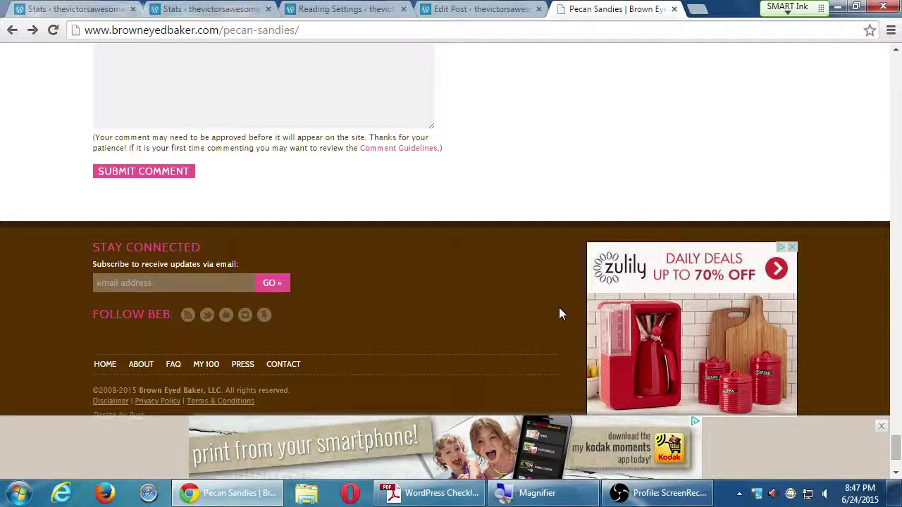
click(481, 9)
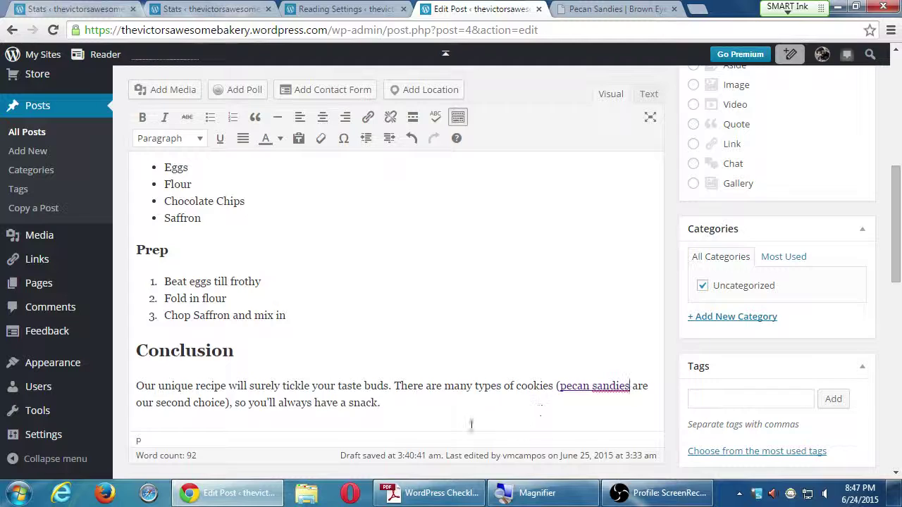
scroll(479, 390, up, 1)
scroll(410, 378, up, 3)
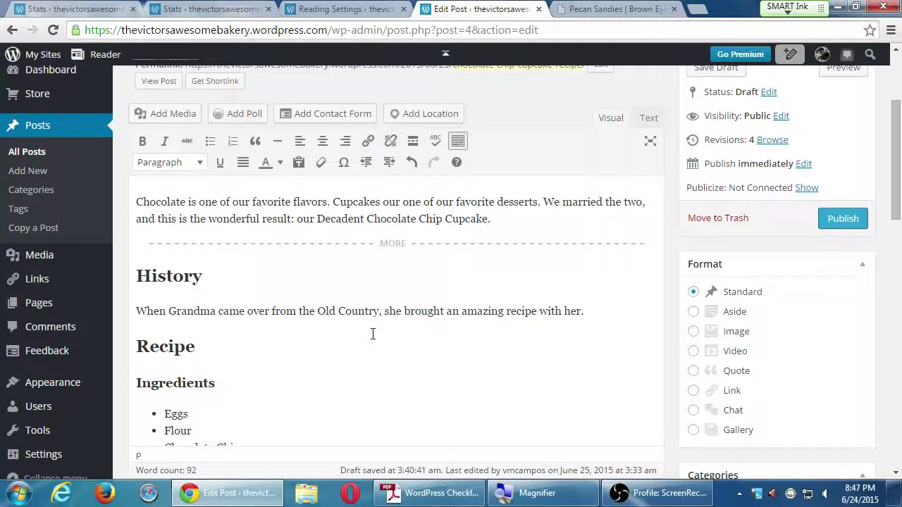
scroll(372, 330, down, 4)
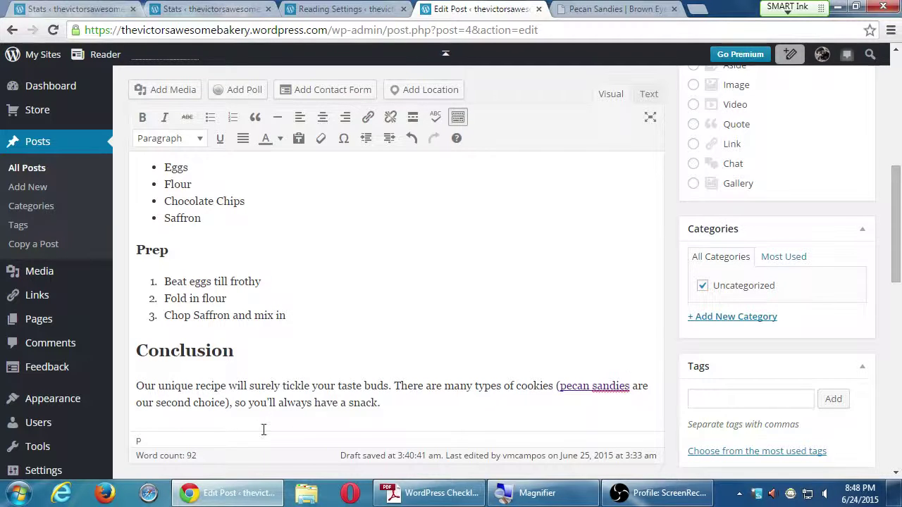
click(410, 403)
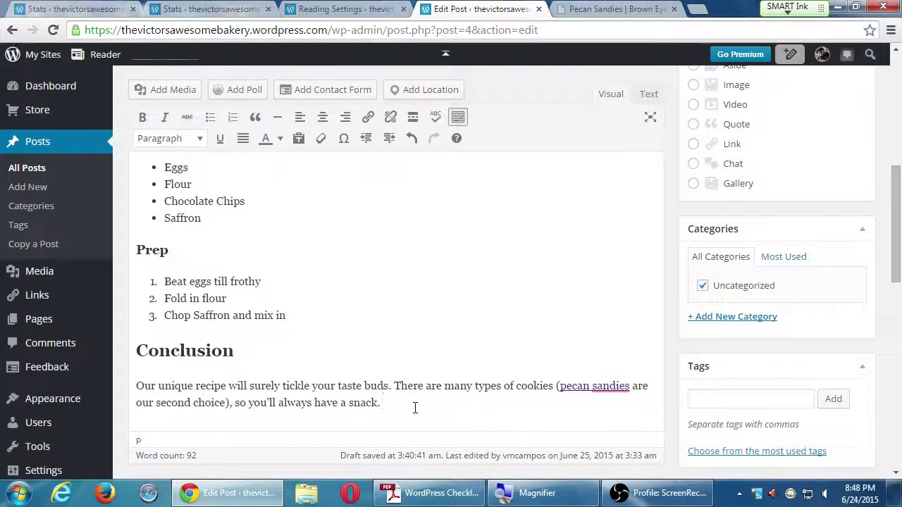
scroll(415, 407, up, 15)
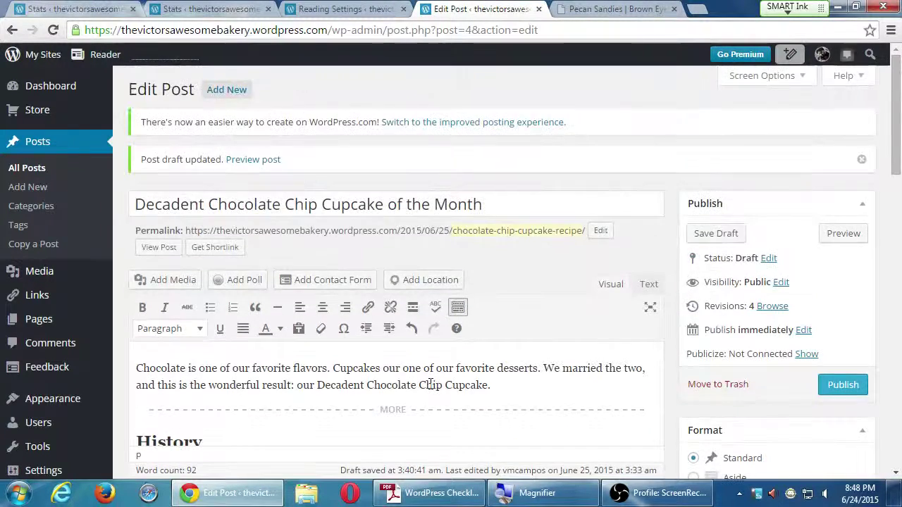
scroll(442, 380, down, 10)
scroll(446, 383, up, 2)
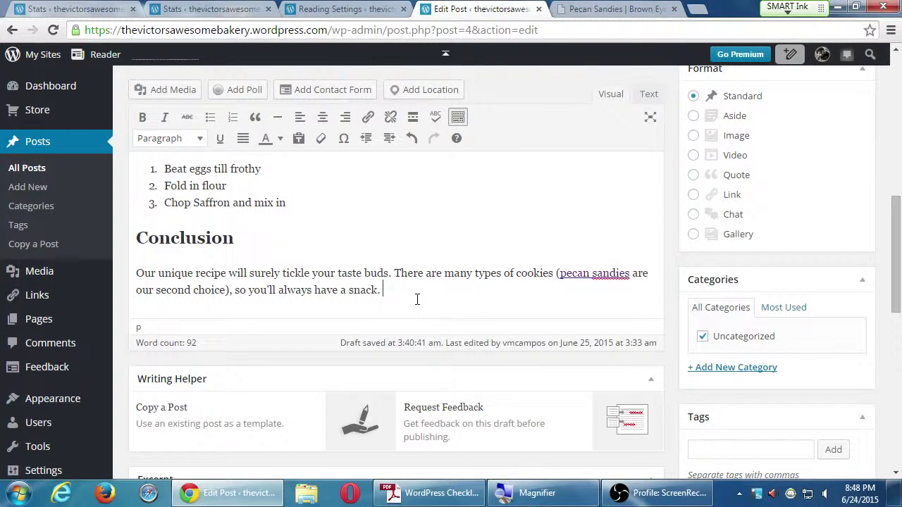
Step: End the Conclusion with 'If chocolate isn't your favorite, you might also like our marzipan.' and select its closing phrase
text(If chocolate isn't t)
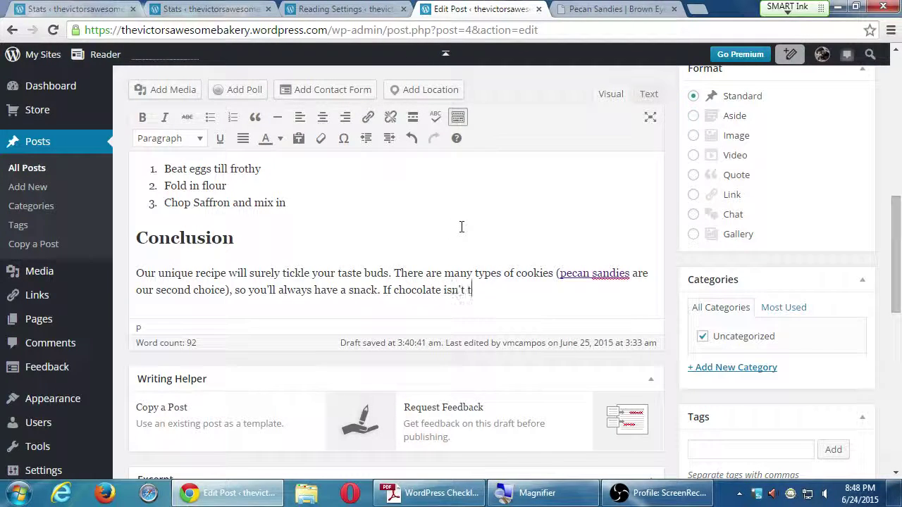
key(BackSpace)
text(your favorit)
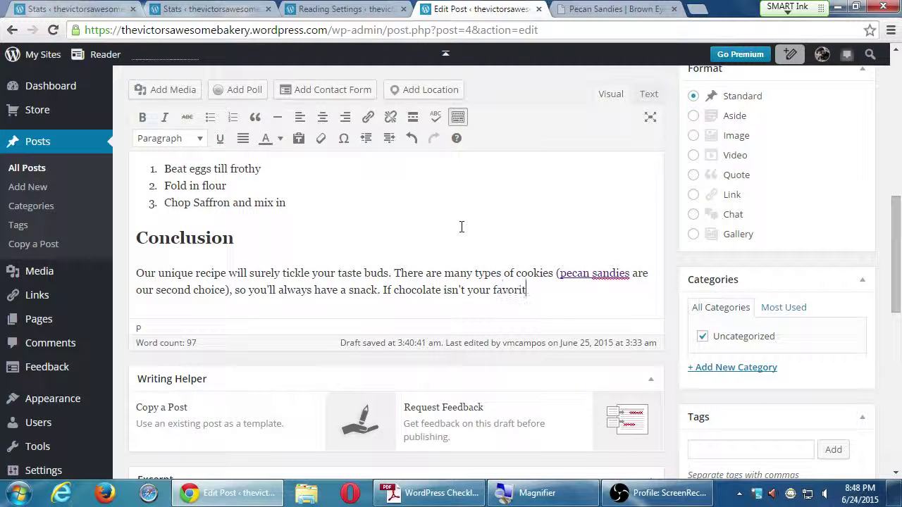
text(e, we la)
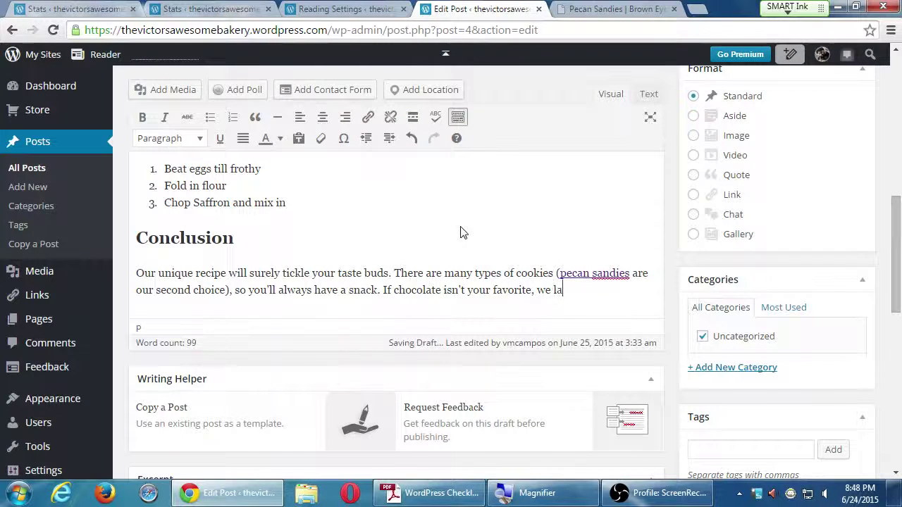
key(BackSpace)
key(BackSpace)
key(BackSpace)
key(BackSpace)
key(BackSpace)
text(you might la)
key(BackSpace)
key(BackSpace)
text(also like our)
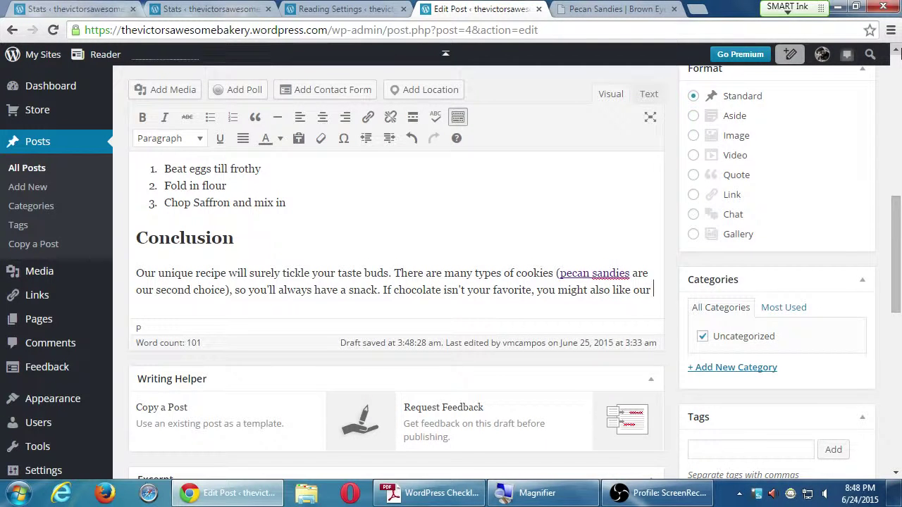
text(mariz)
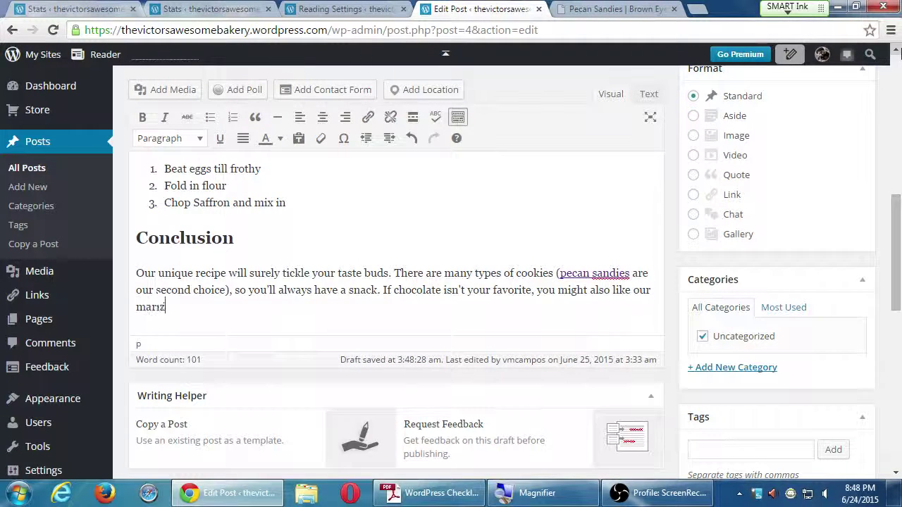
key(BackSpace)
key(BackSpace)
text(zipan.)
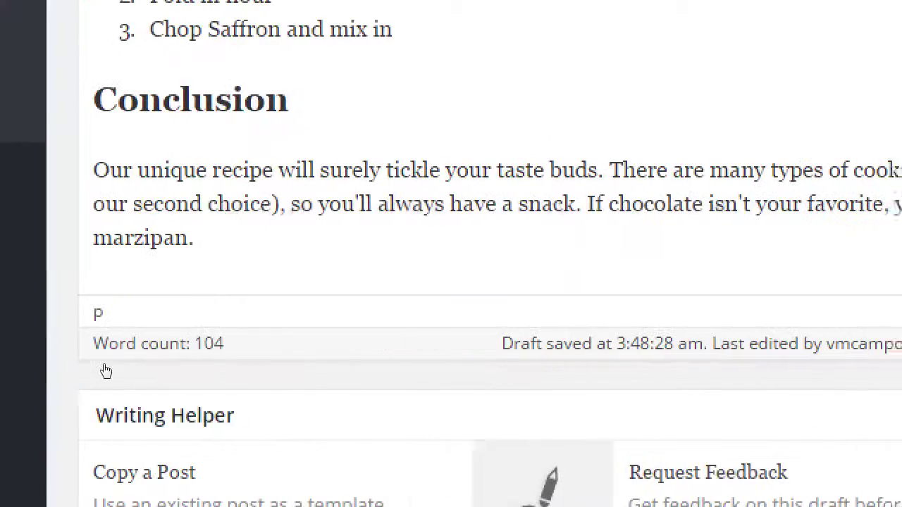
mouse_move(94, 369)
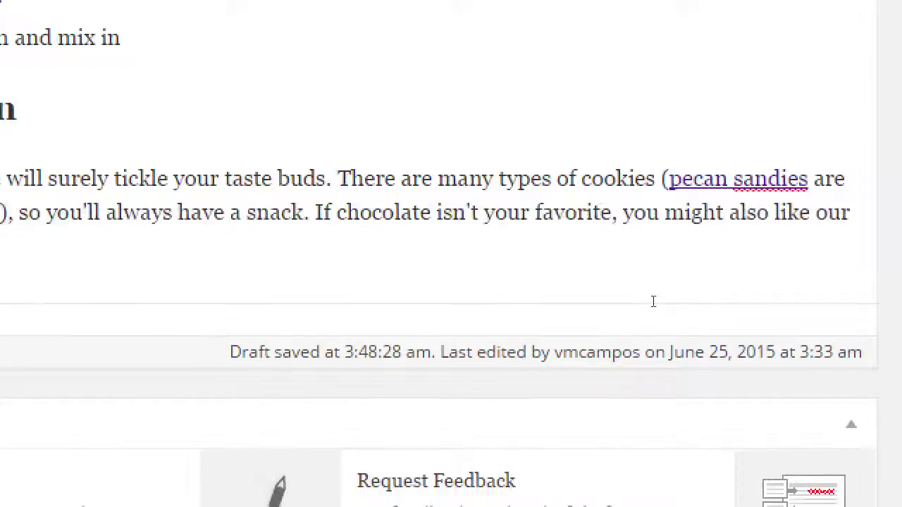
drag(609, 299, 587, 298)
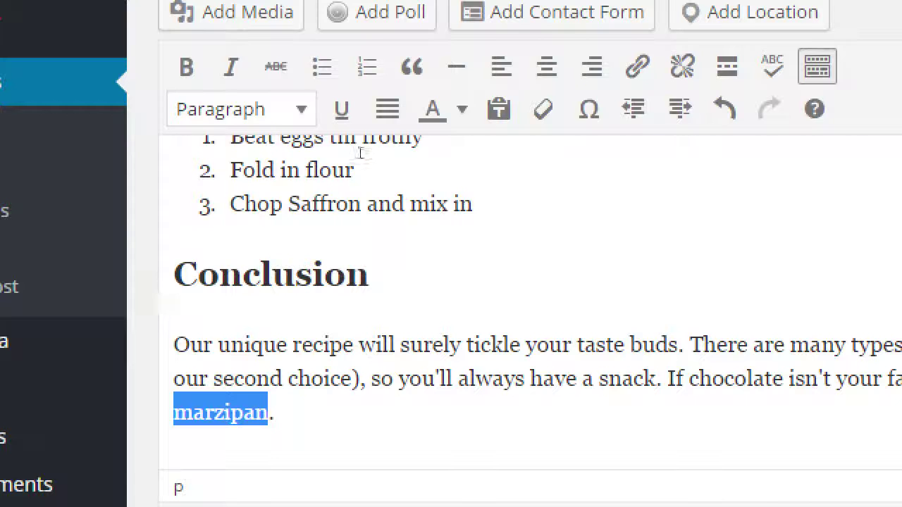
key(ctrl+k)
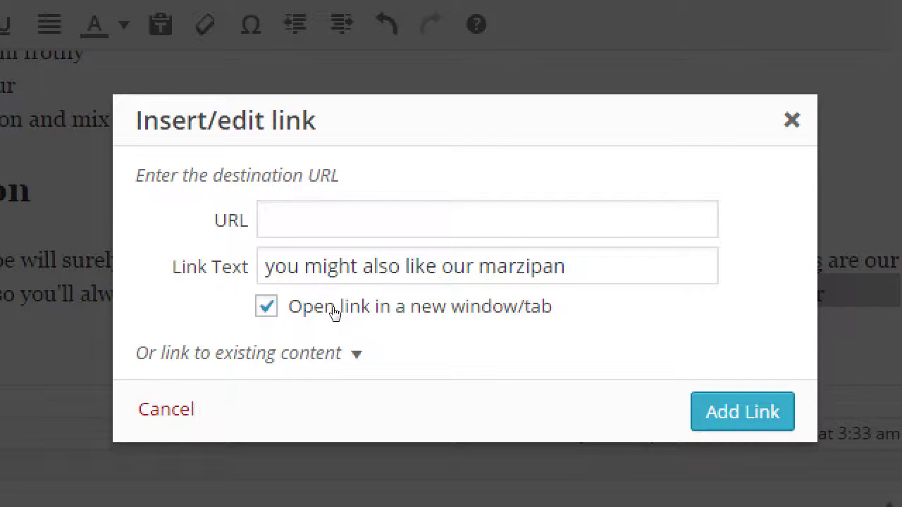
key(Tab)
key(Return)
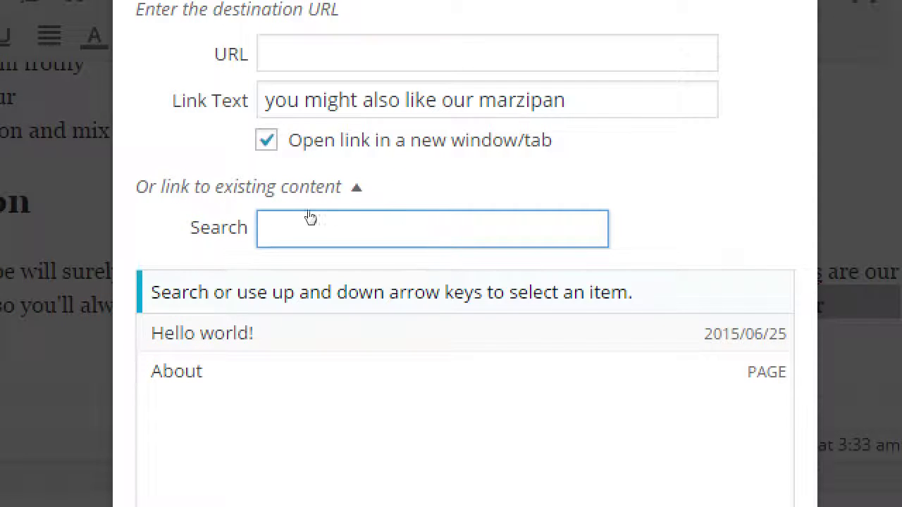
click(317, 187)
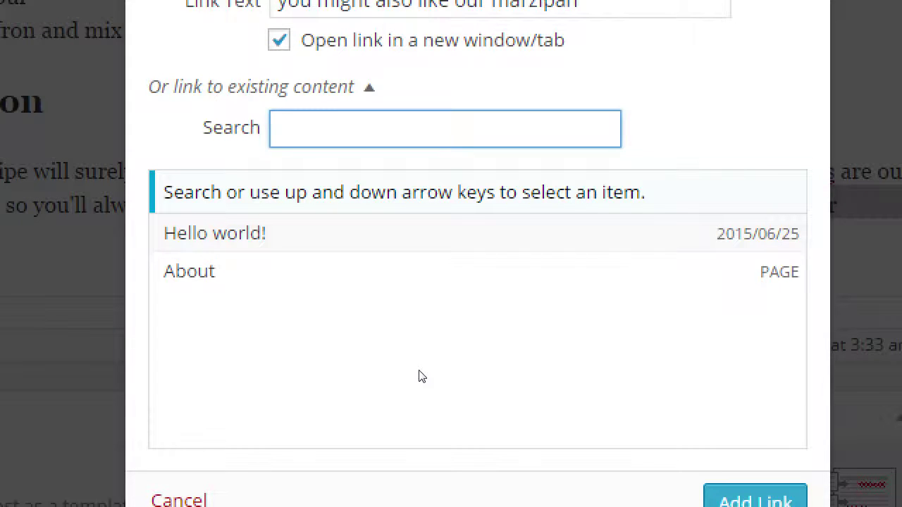
key(Up)
key(Up)
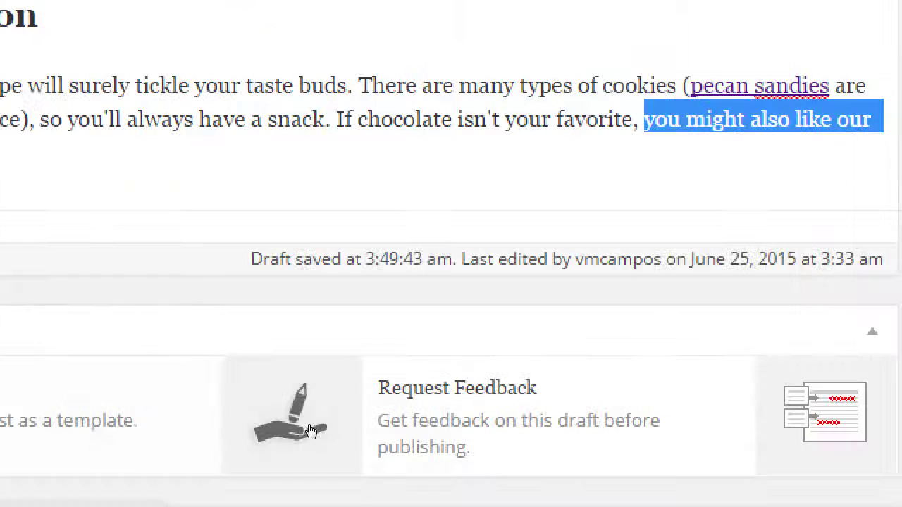
Step: Dismiss the link settings, select only the word 'marzipan' and reopen the link dialog for it
key(Return)
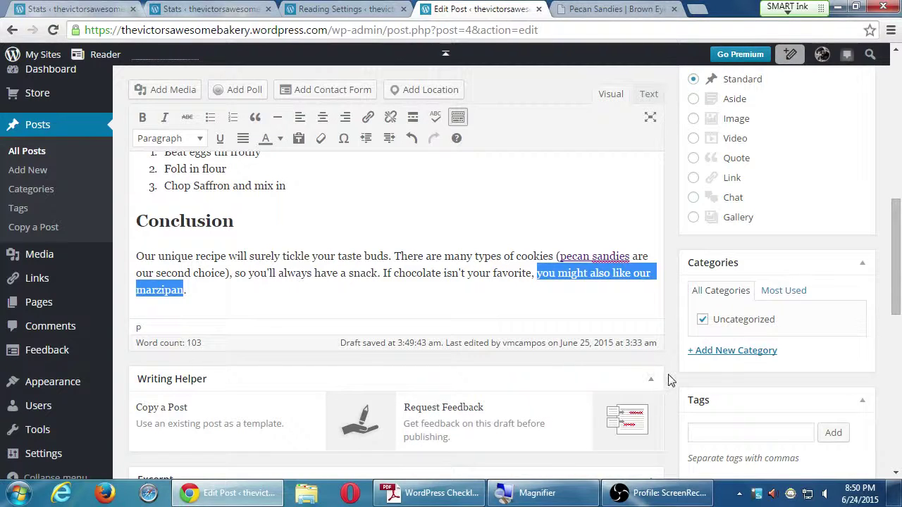
click(551, 306)
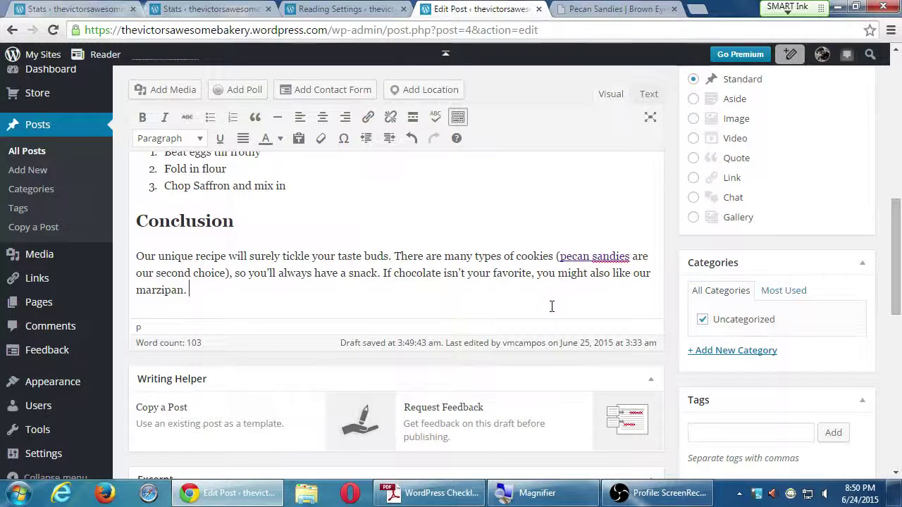
double_click(161, 289)
click(367, 117)
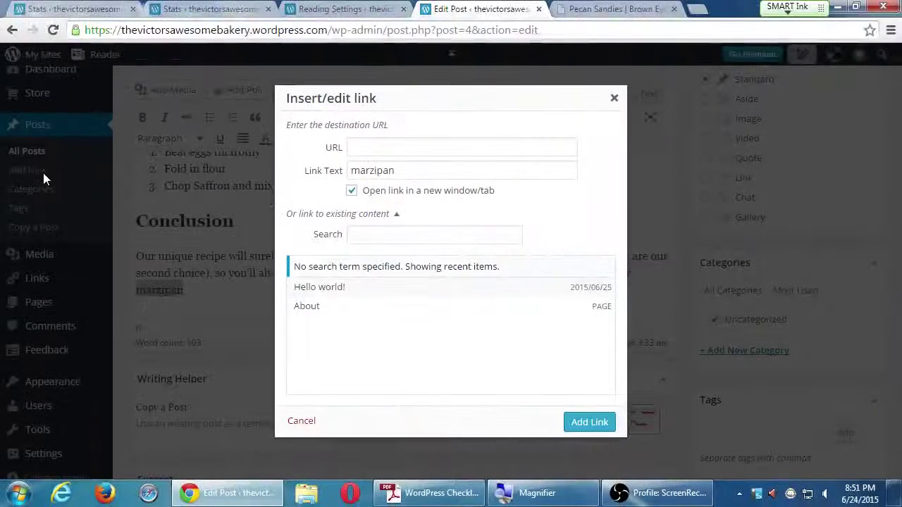
Step: Link 'marzipan' to the placeholder URL '#'
click(394, 147)
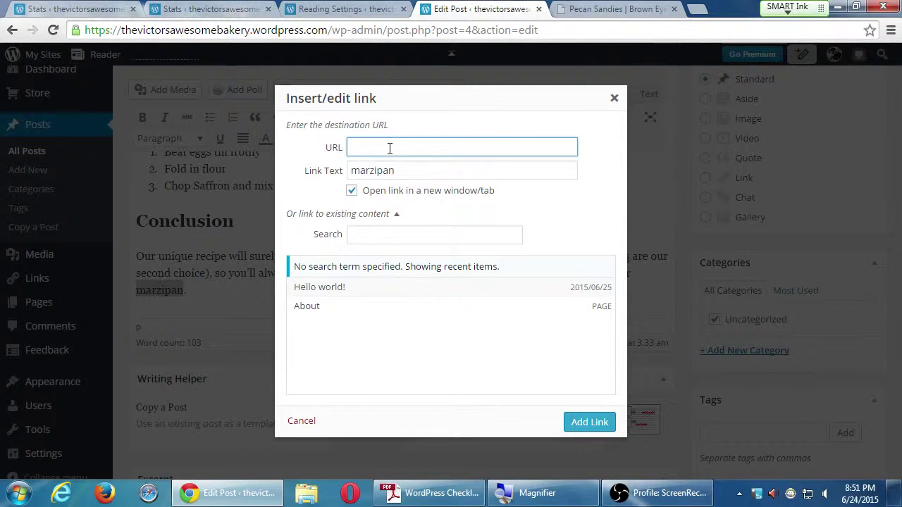
text(#)
click(589, 421)
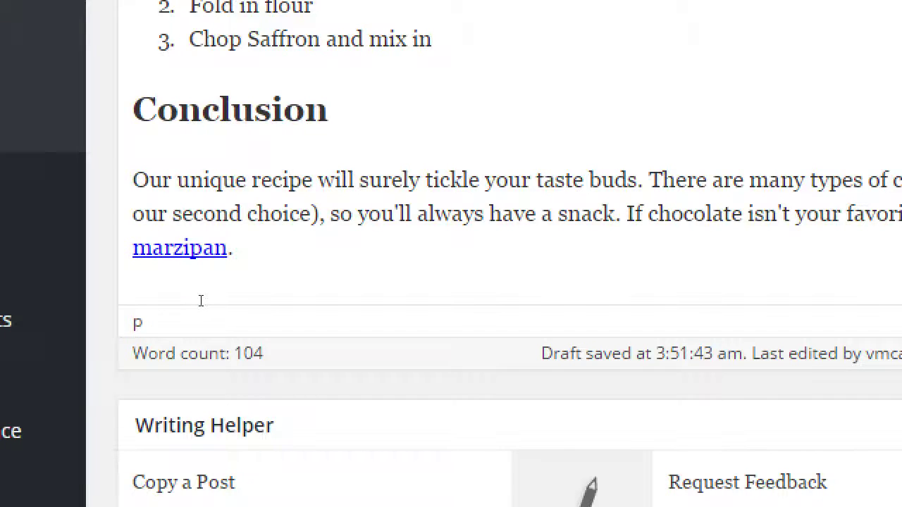
Step: Zoom out, return to the Conclusion and start an empty paragraph after 'marzipan.'
key(super+minus)
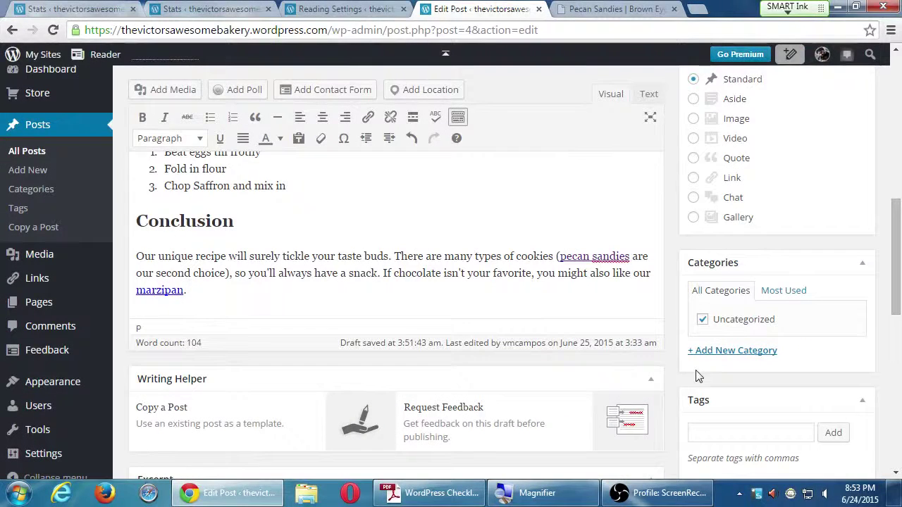
scroll(693, 373, down, 2)
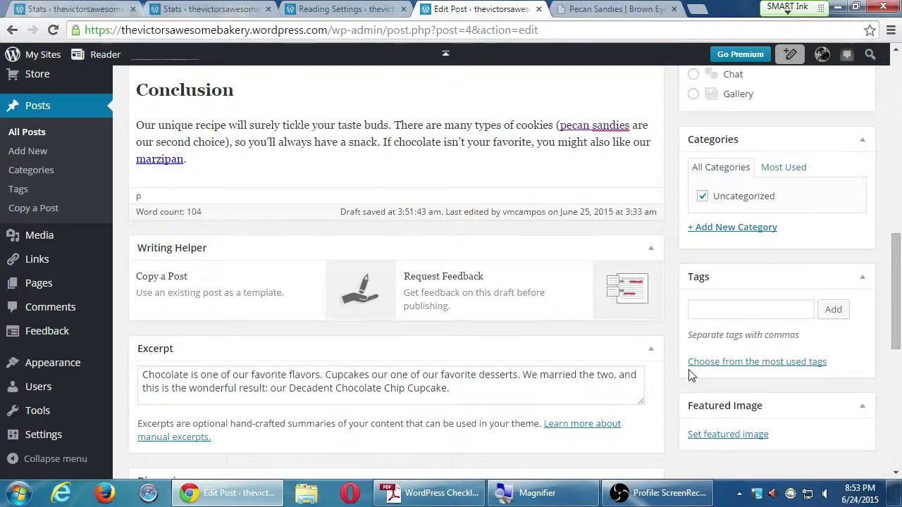
scroll(691, 375, up, 3)
scroll(690, 375, up, 7)
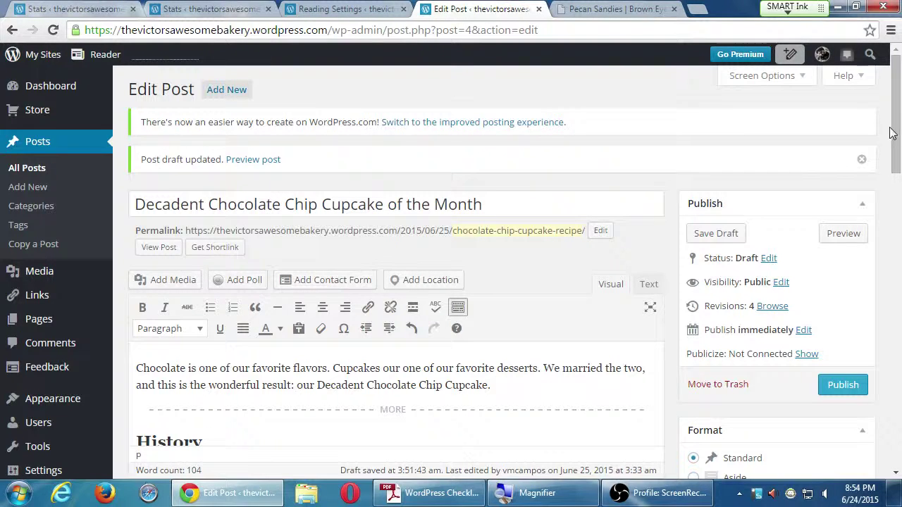
drag(895, 129, 891, 263)
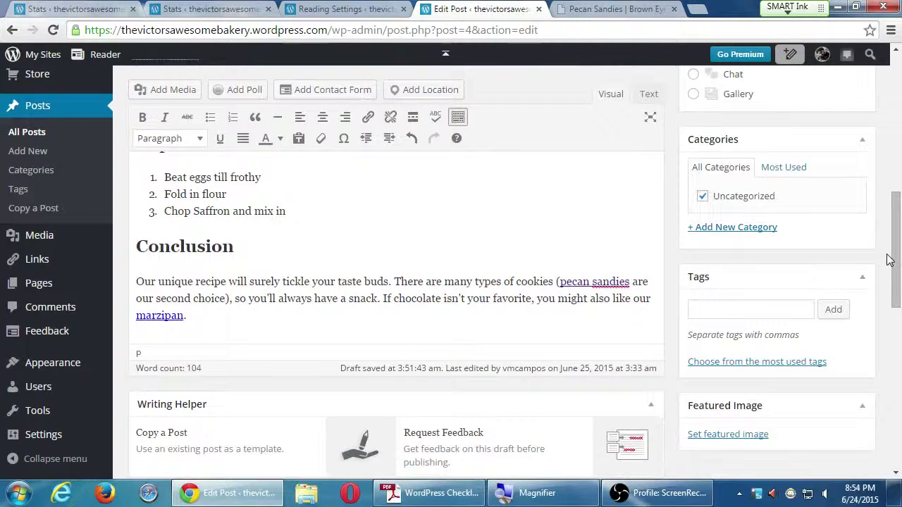
key(Return)
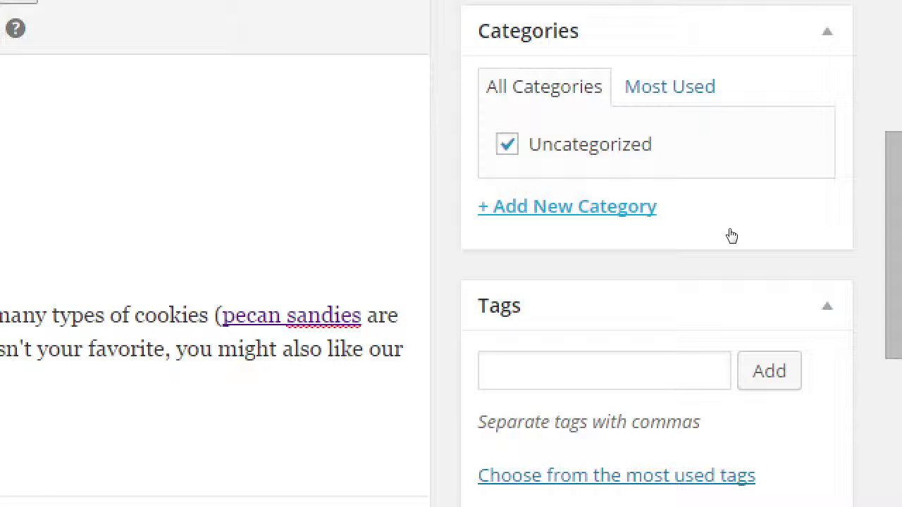
Step: Create a new Recipes category for the post and uncheck Uncategorized
click(567, 207)
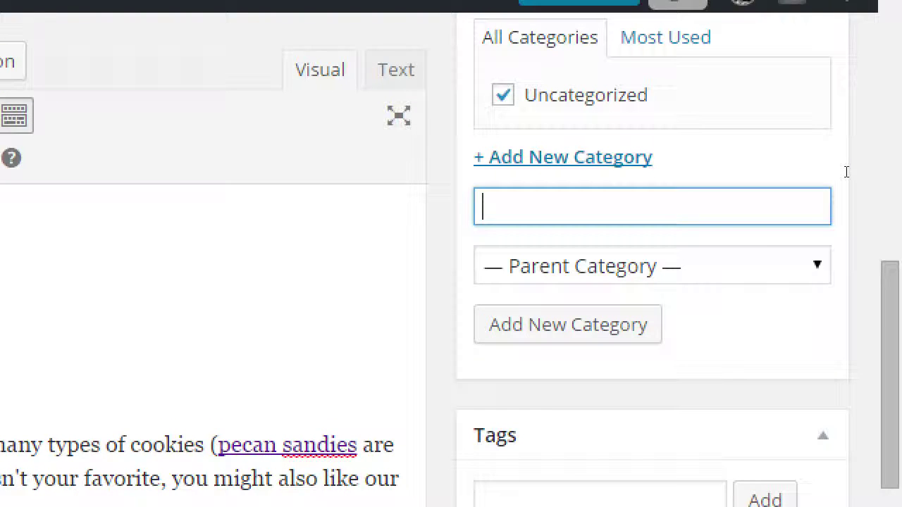
text(Recipes)
key(Return)
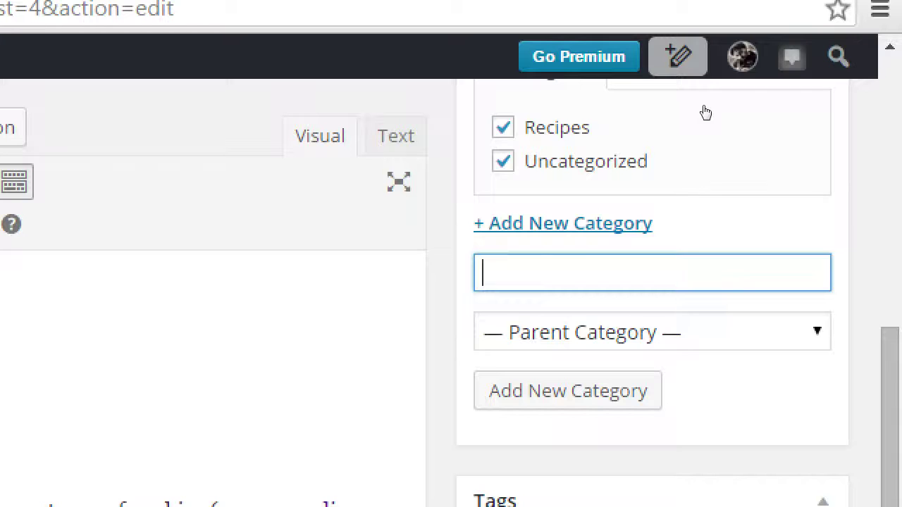
key(shift+Tab)
key(shift+Tab)
key(space)
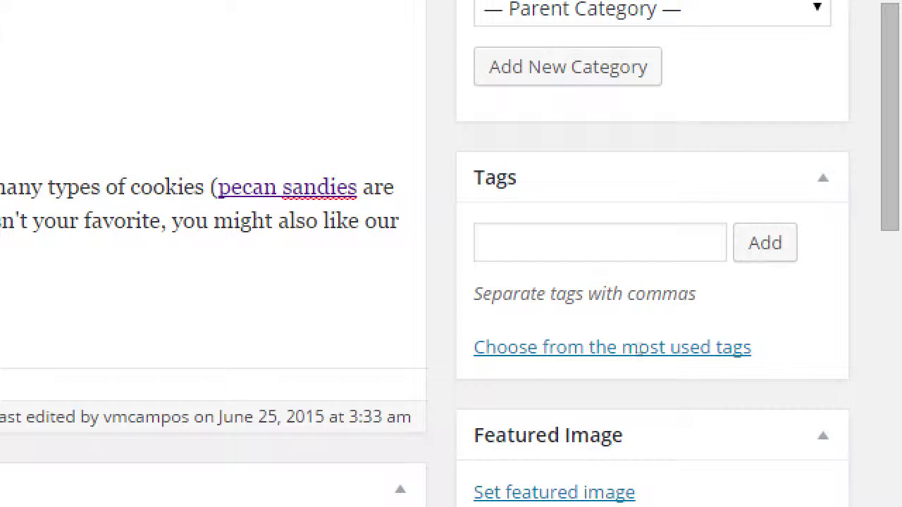
Step: Add the tag 'saffron' to the post through the Tags field
click(749, 366)
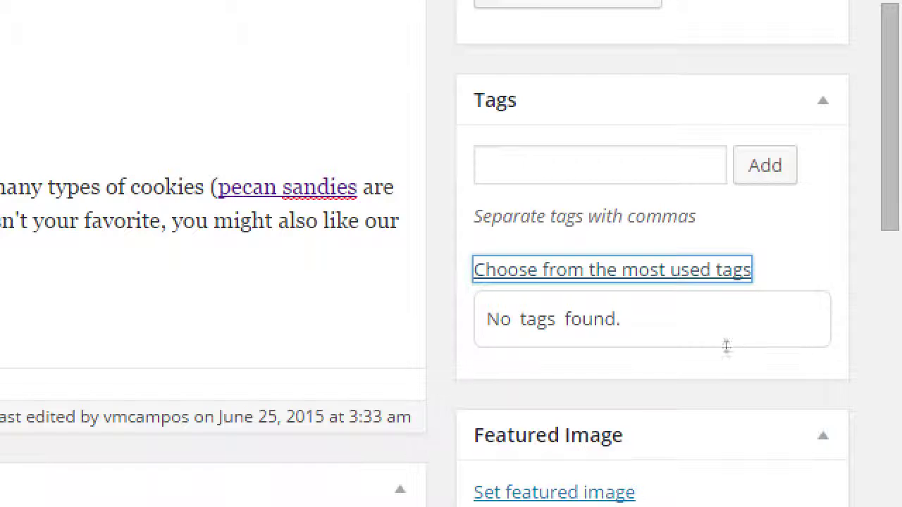
key(shift+Tab)
key(shift+Tab)
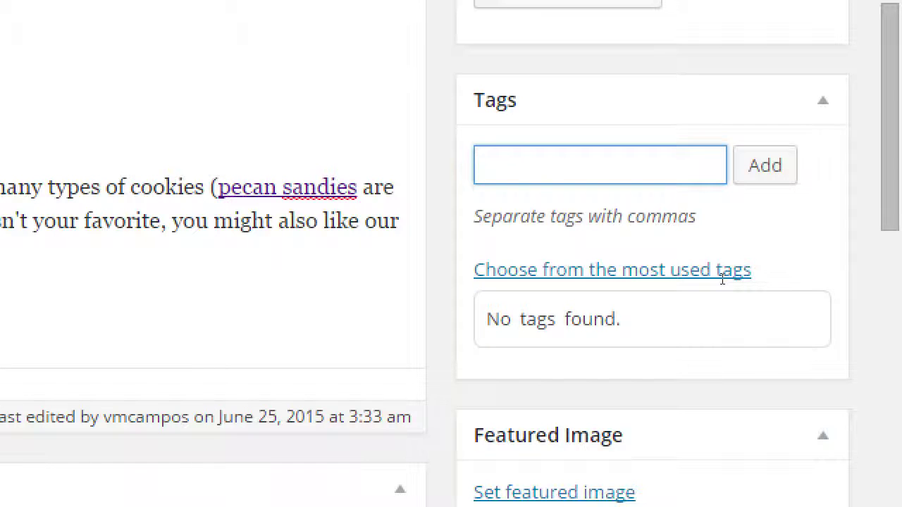
text(saffron)
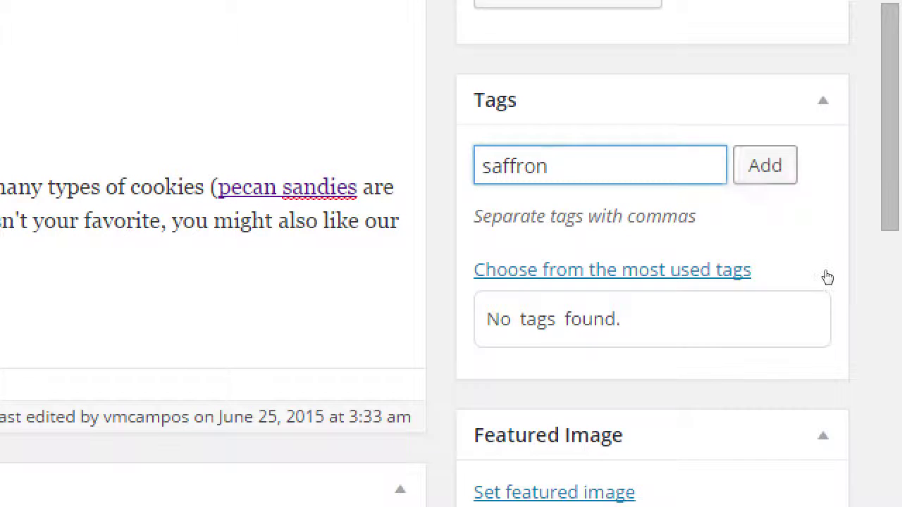
key(Return)
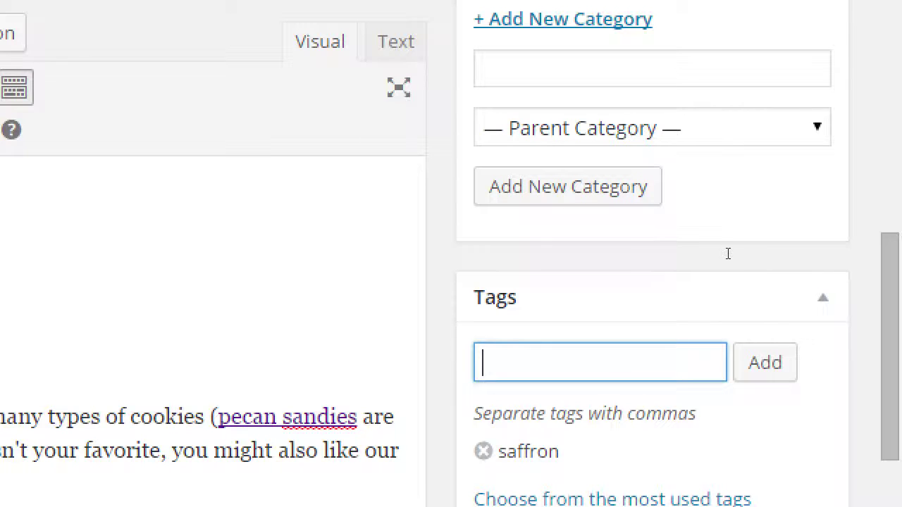
Step: In the Categories box, check Recipes and uncheck Uncategorized using the keyboard
click(725, 498)
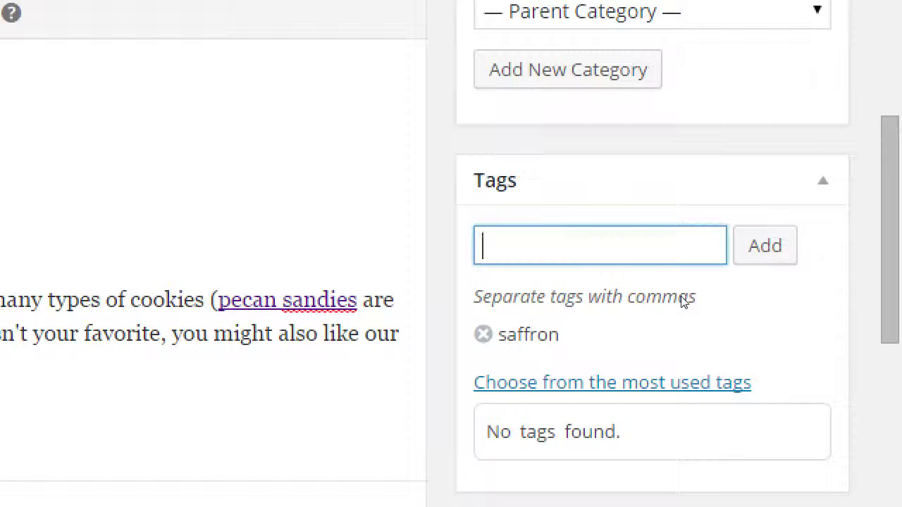
scroll(768, 144, up, 2)
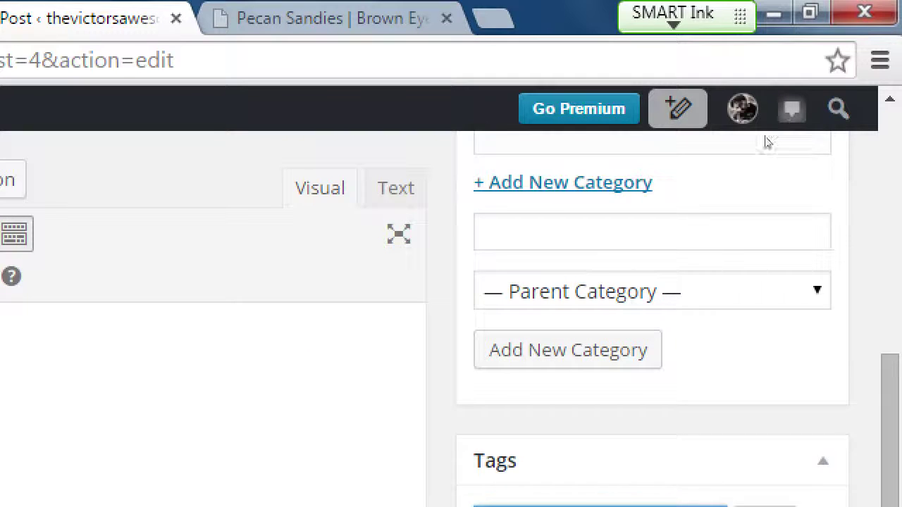
scroll(768, 144, up, 2)
key(space)
key(Tab)
key(space)
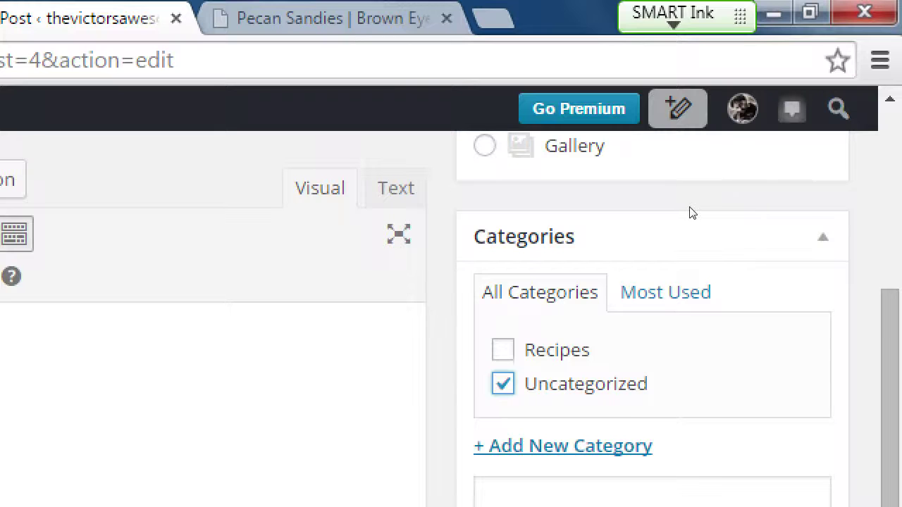
key(space)
key(shift+Tab)
key(space)
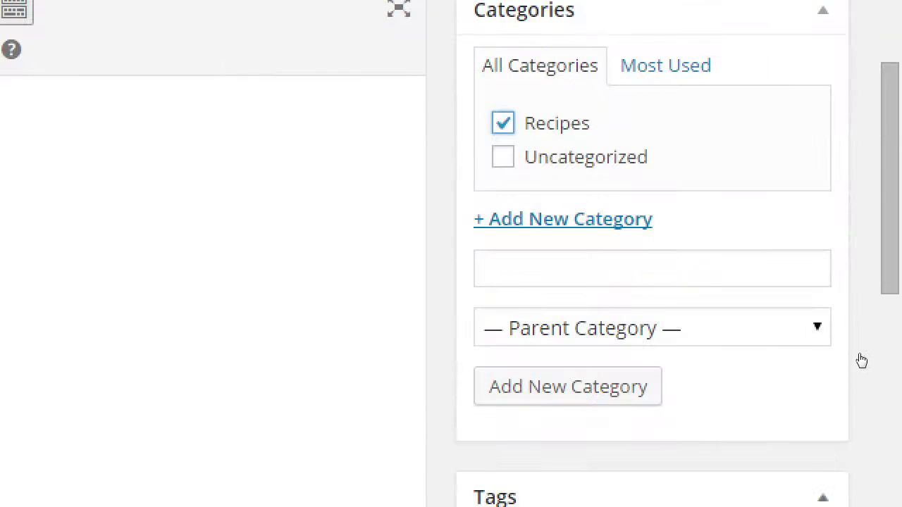
scroll(836, 324, up, 1)
scroll(833, 323, down, 1)
scroll(743, 259, up, 3)
scroll(745, 262, down, 2)
scroll(746, 264, down, 5)
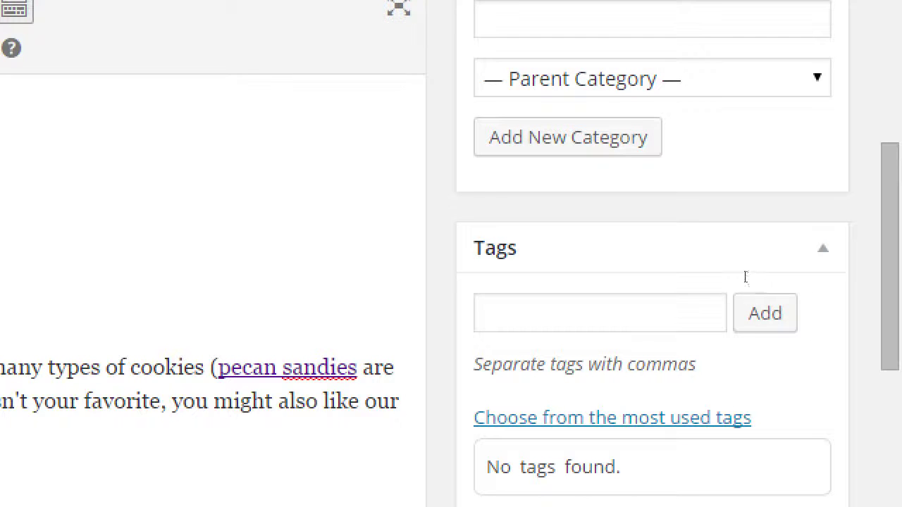
Step: Enter saffron and then chocolate in the Tags box, adding each as a tag
text(saf)
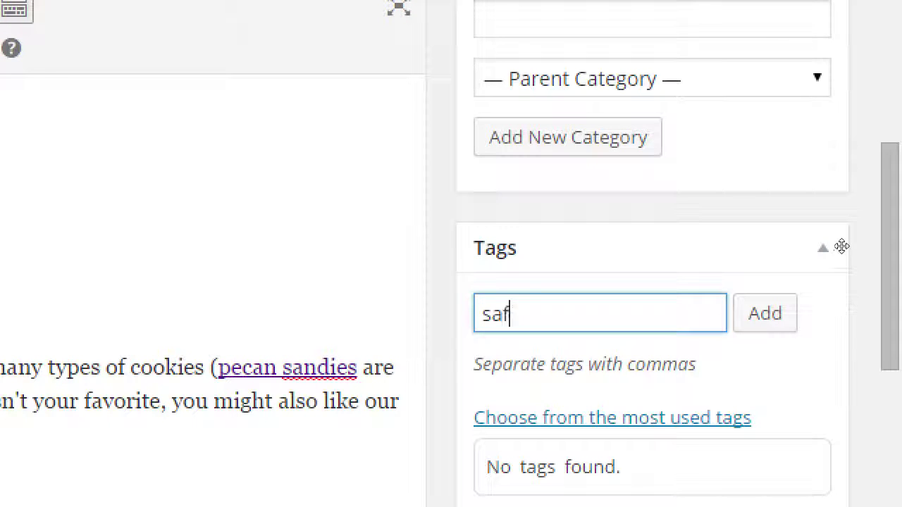
text(fron)
key(Tab)
key(Return)
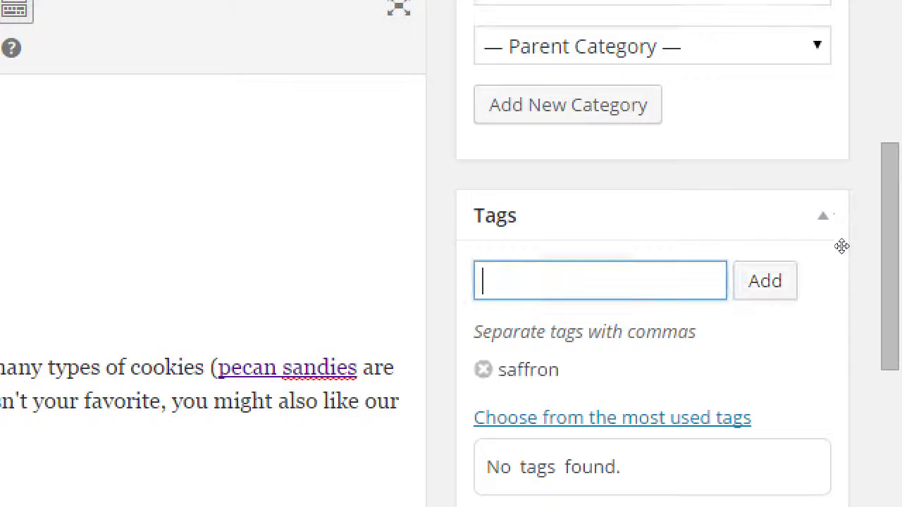
text(chocolate)
key(Tab)
key(Return)
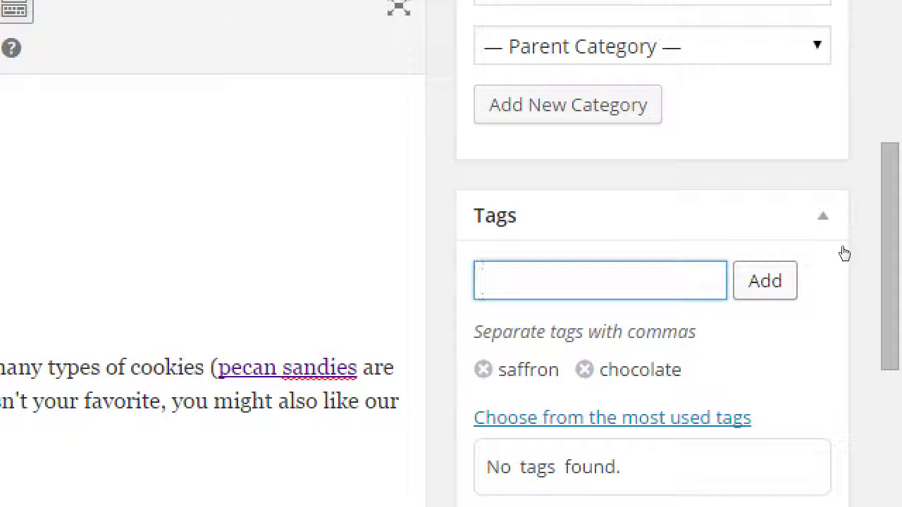
scroll(843, 248, up, 1)
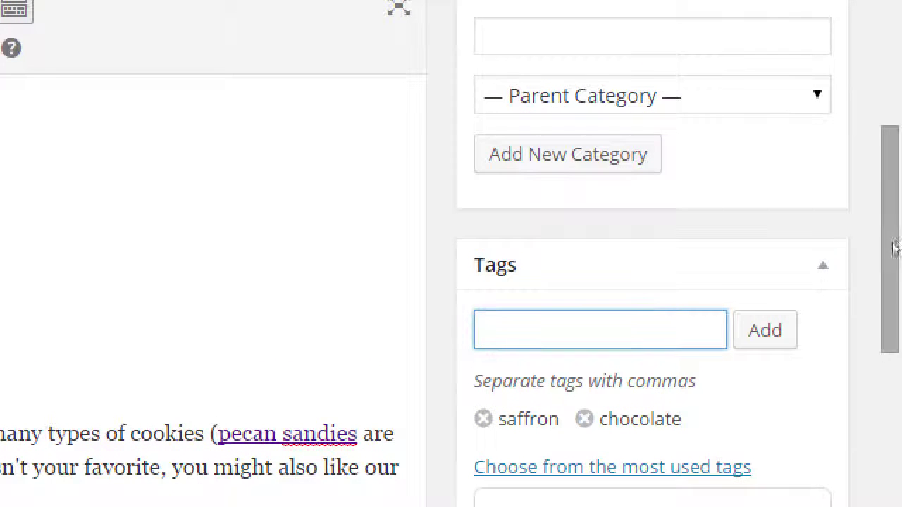
drag(896, 247, 891, 191)
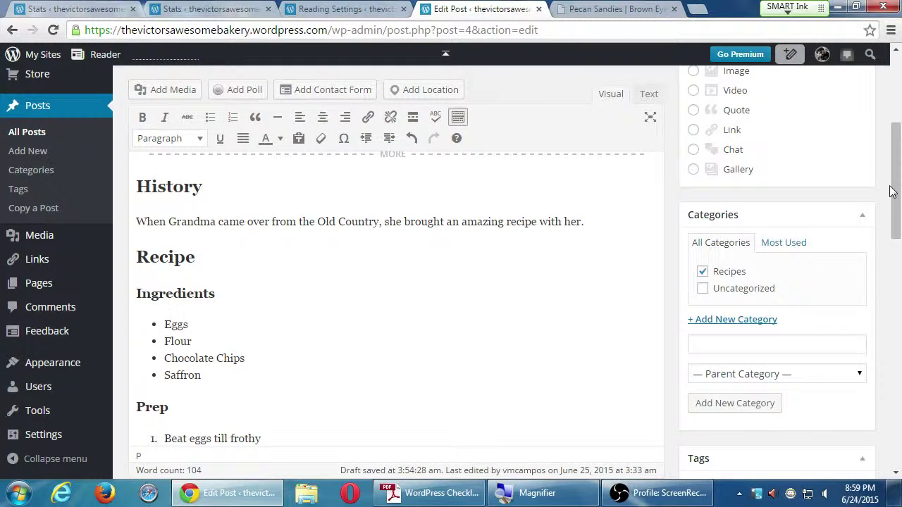
Step: Open a new tab and go to investorjunkie.com
key(ctrl+t)
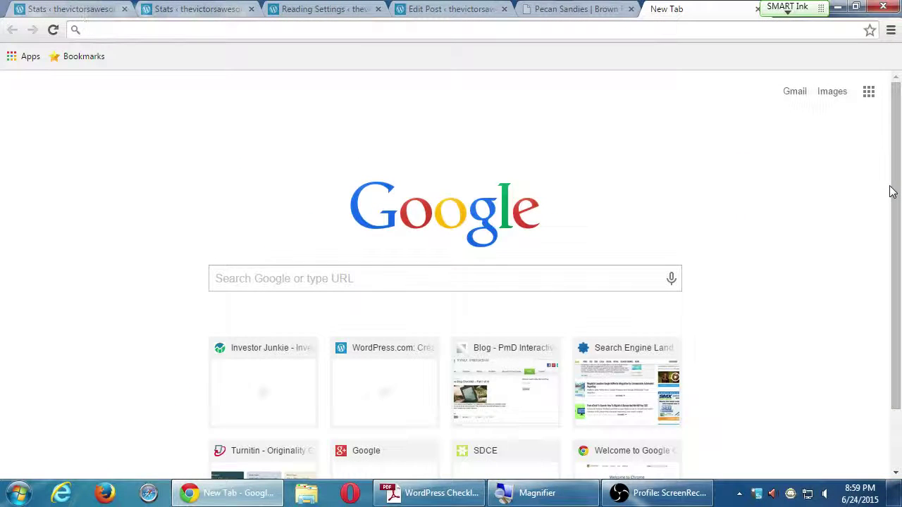
text(fin)
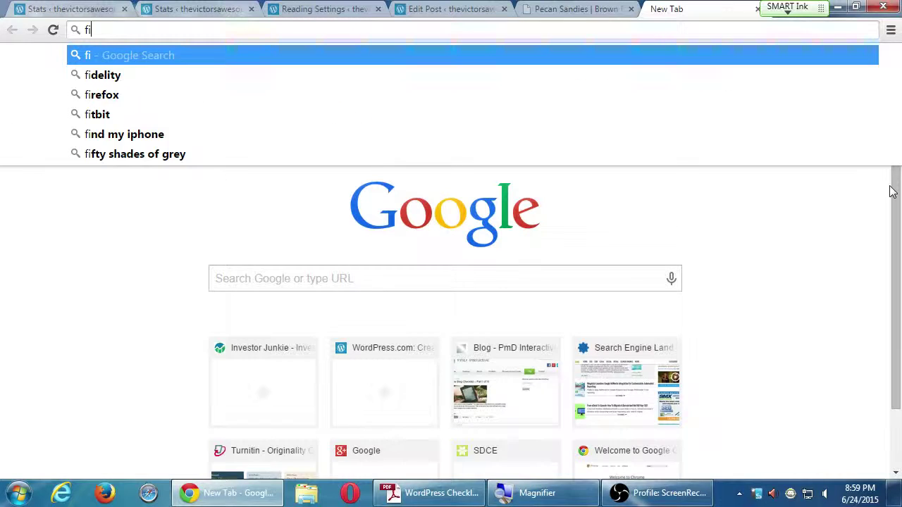
key(BackSpace)
key(BackSpace)
key(BackSpace)
text(investorjunkie.com)
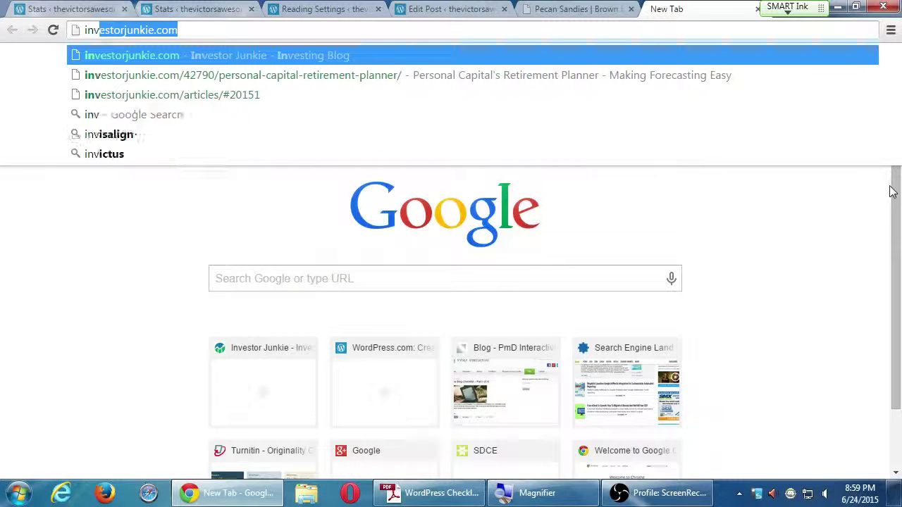
key(Return)
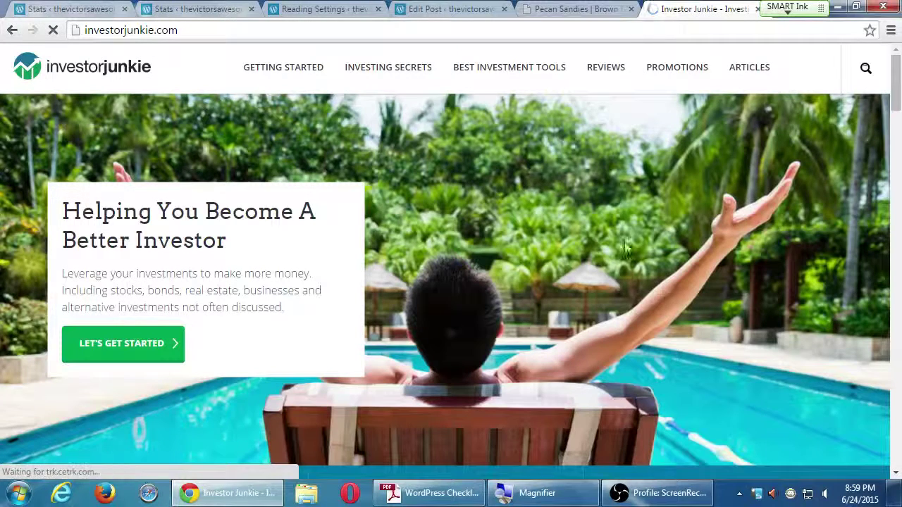
Step: Open Investor Junkie's article index and read the article on investing $1,000 or less
click(743, 68)
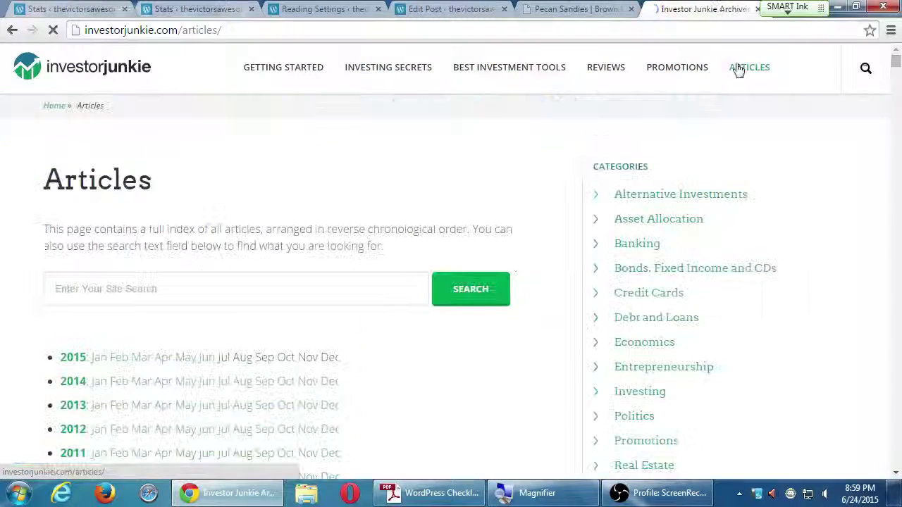
scroll(242, 367, down, 3)
scroll(232, 369, up, 2)
scroll(218, 372, down, 1)
click(221, 405)
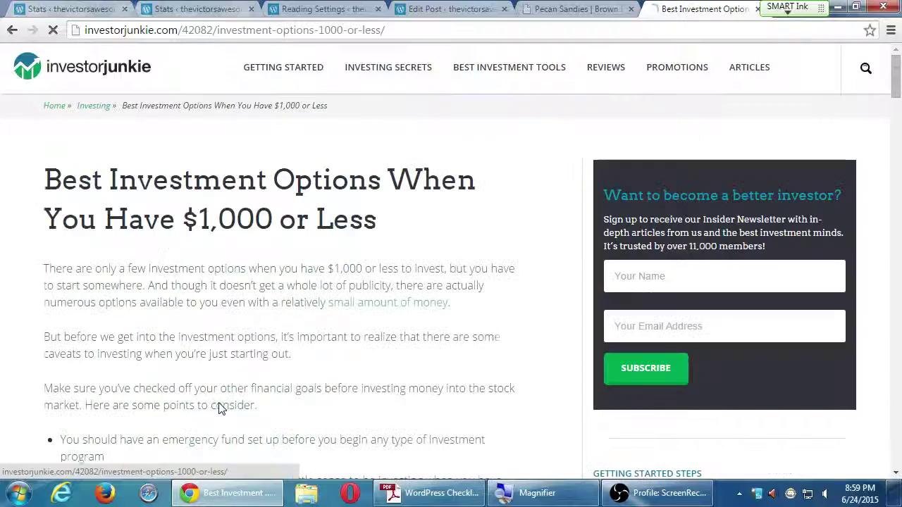
scroll(407, 338, down, 12)
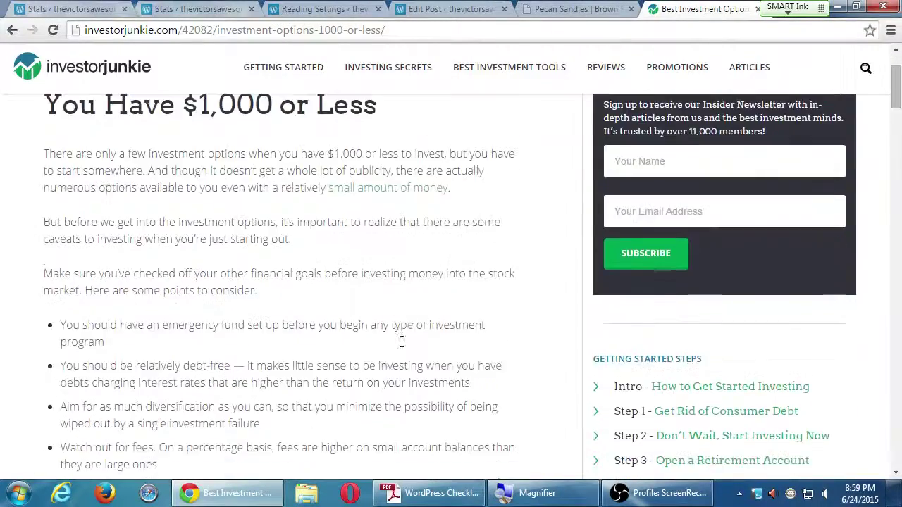
scroll(416, 343, down, 12)
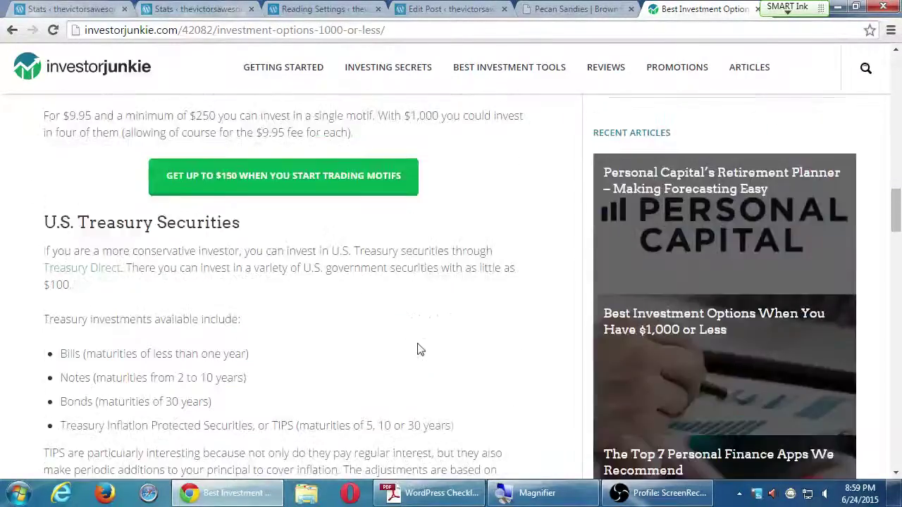
scroll(433, 340, down, 15)
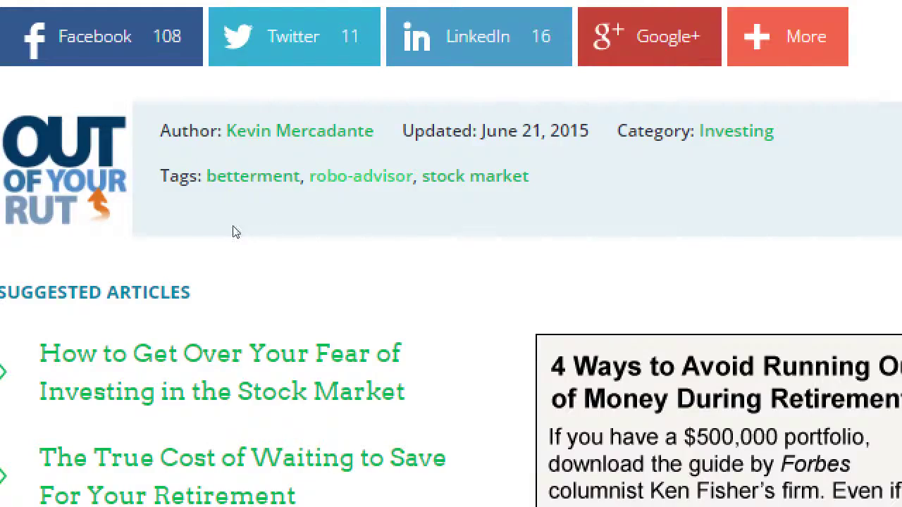
Step: Browse the posts tagged robo-advisor, then switch back to the Pecan Sandies tab
key(alt+Left)
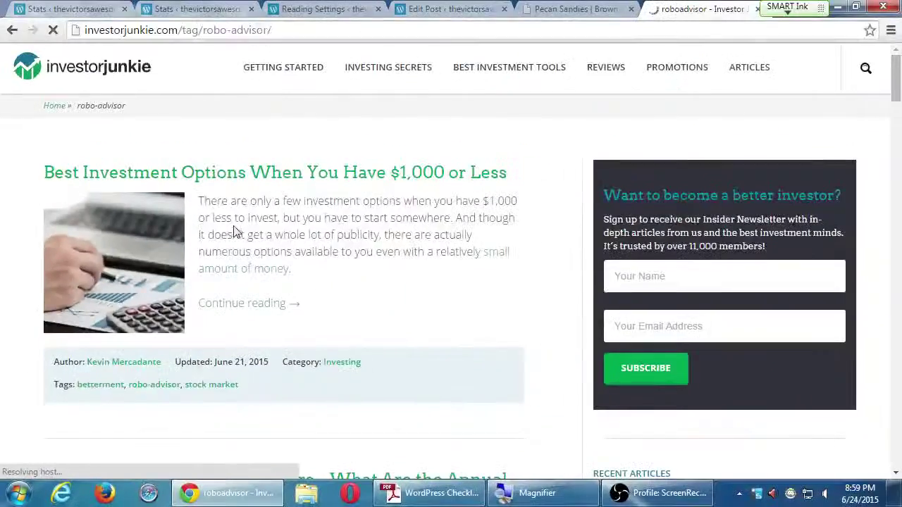
scroll(268, 273, down, 2)
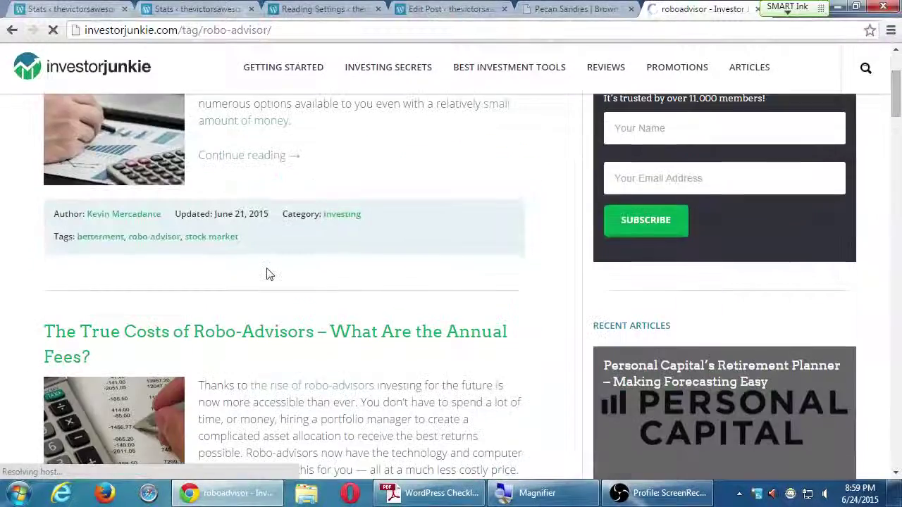
scroll(268, 274, up, 1)
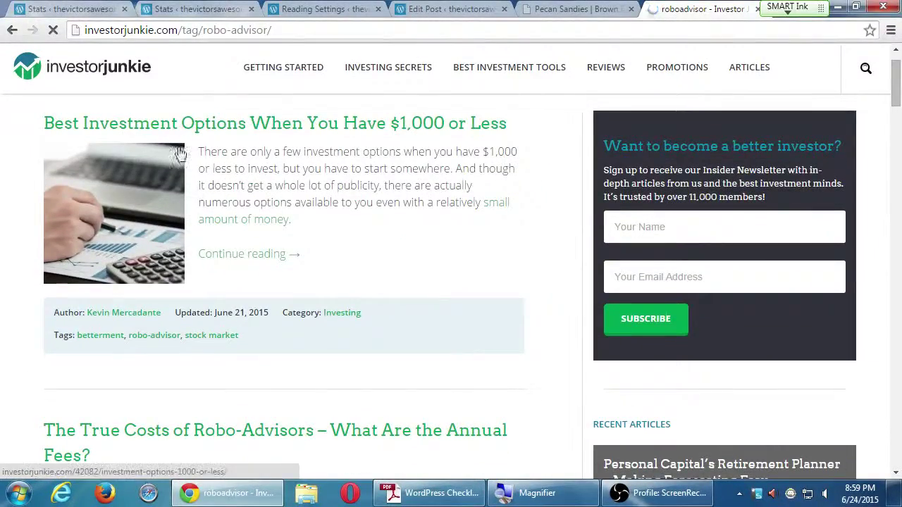
scroll(365, 304, down, 3)
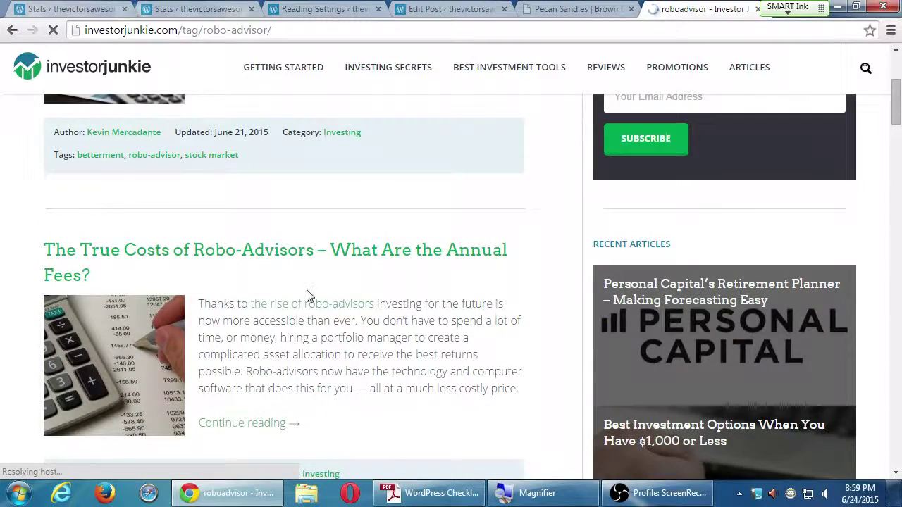
scroll(308, 295, down, 3)
scroll(308, 296, down, 2)
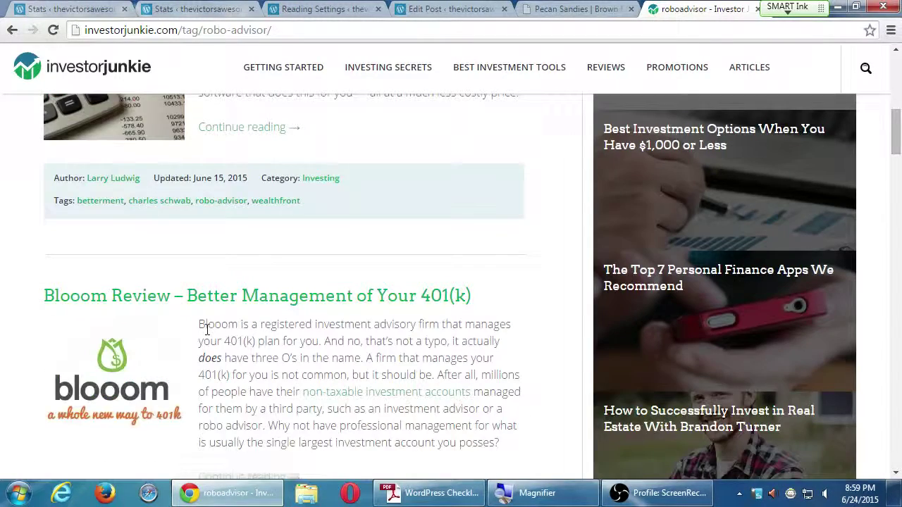
scroll(237, 331, down, 7)
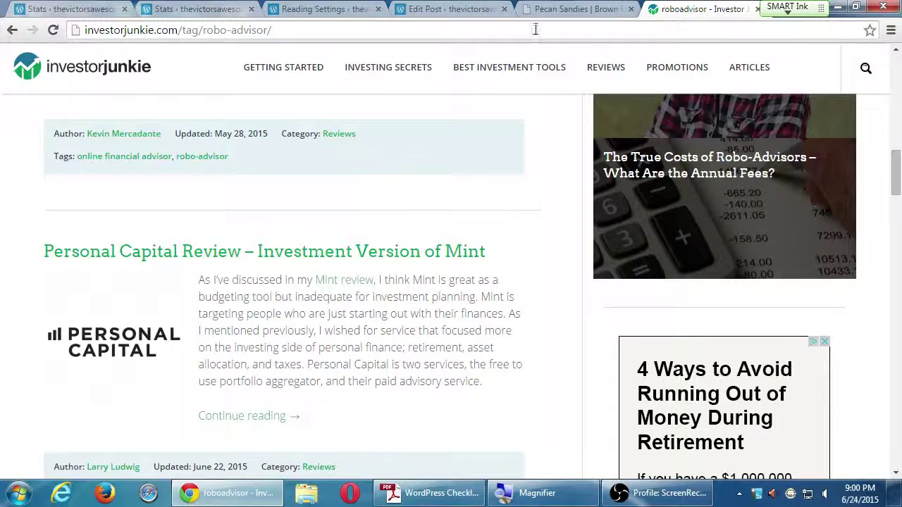
click(543, 9)
Step: Glance at the WordPress draft, then return to the top of the Pecan Sandies page
click(432, 6)
click(572, 10)
scroll(493, 253, up, 1)
scroll(506, 233, down, 3)
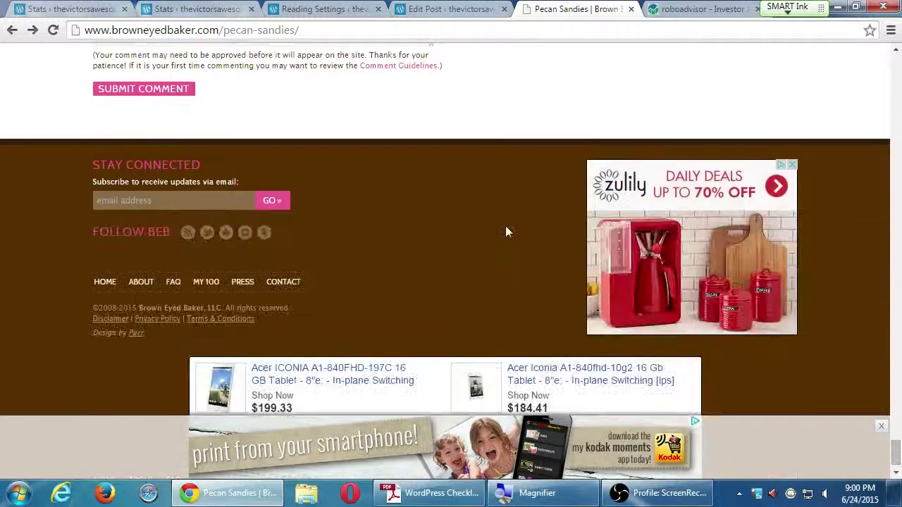
scroll(497, 215, up, 3)
scroll(498, 224, up, 5)
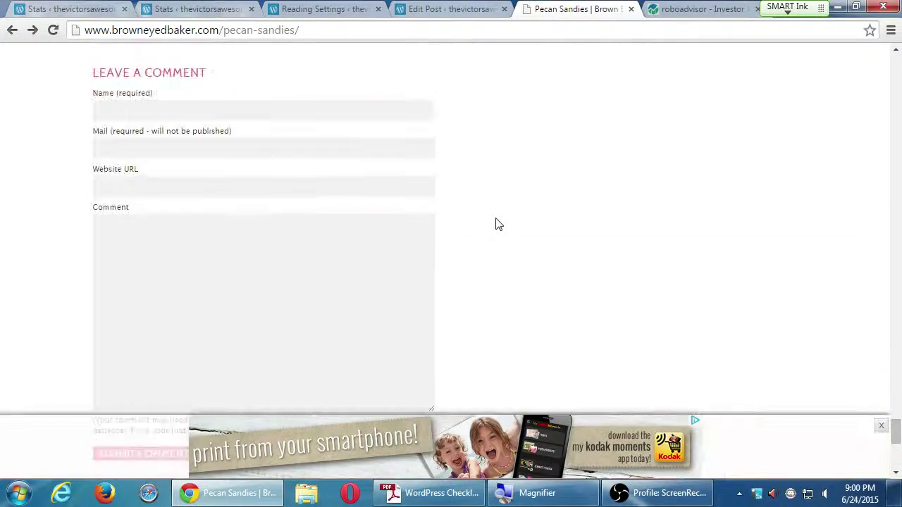
key(Home)
Step: Read through the Pecan Sandies recipe and share sections, then return to the WordPress draft
scroll(494, 229, down, 3)
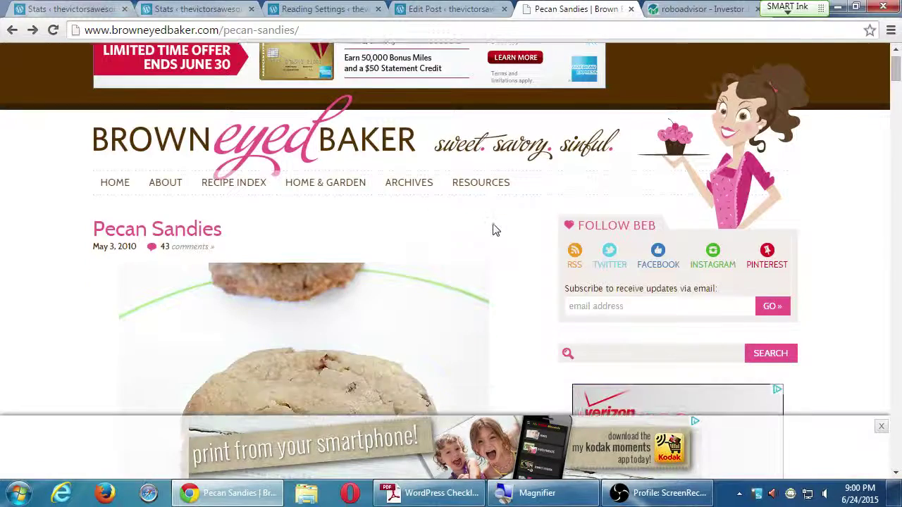
scroll(495, 229, down, 10)
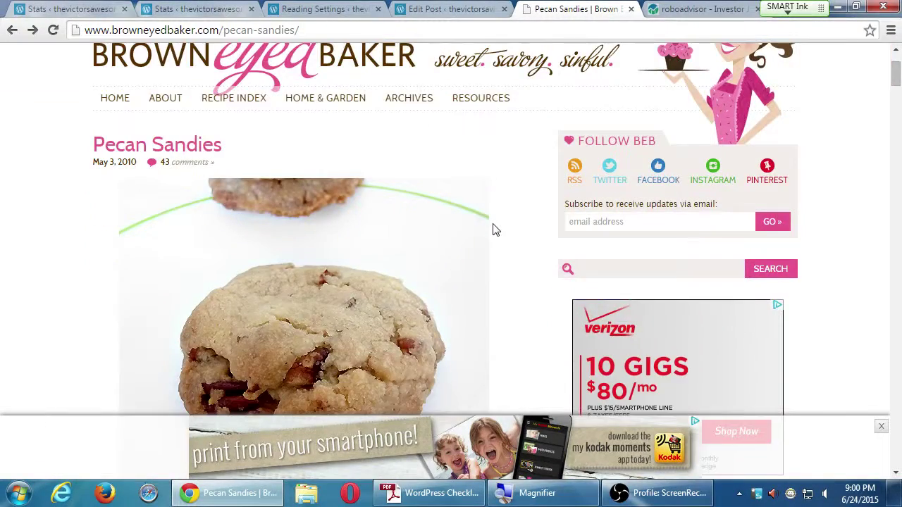
scroll(495, 226, up, 5)
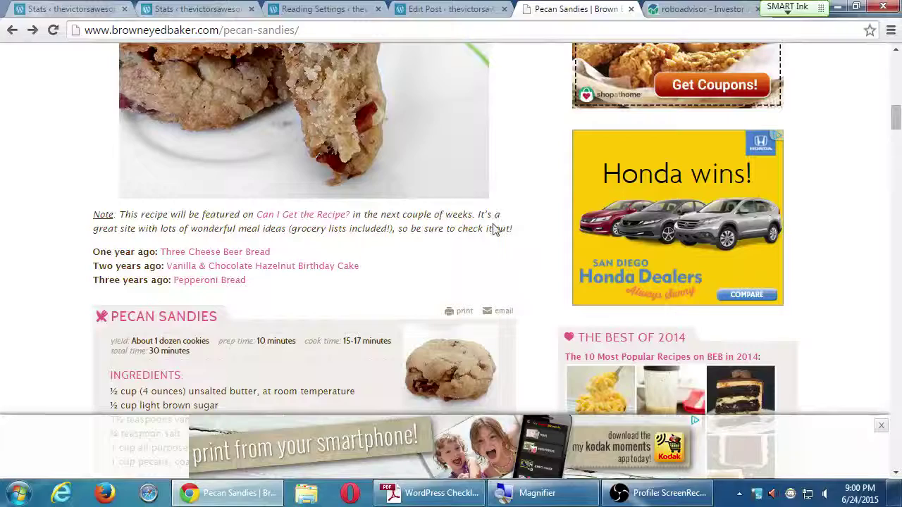
scroll(496, 228, down, 5)
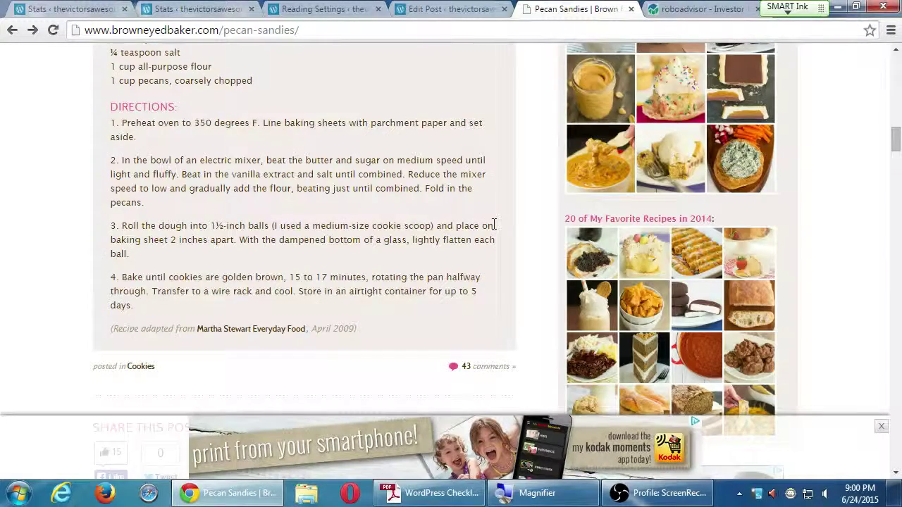
scroll(496, 226, down, 3)
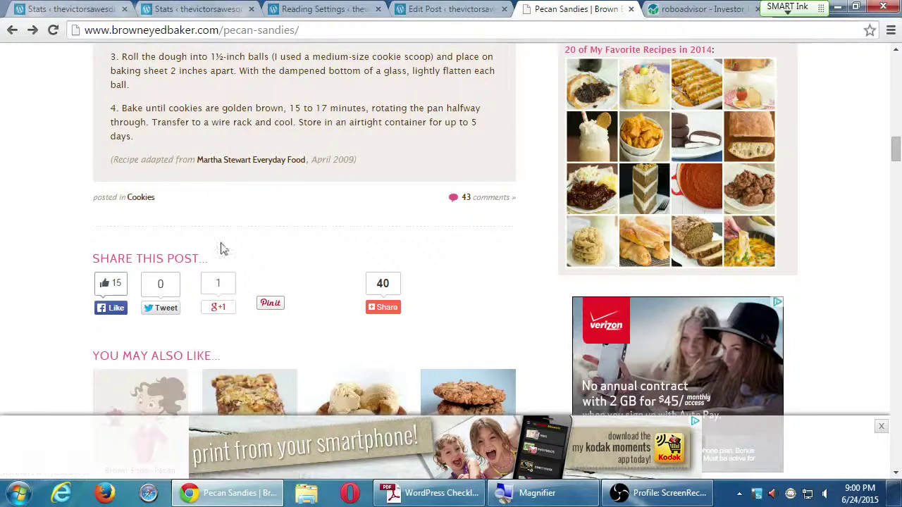
scroll(215, 256, down, 3)
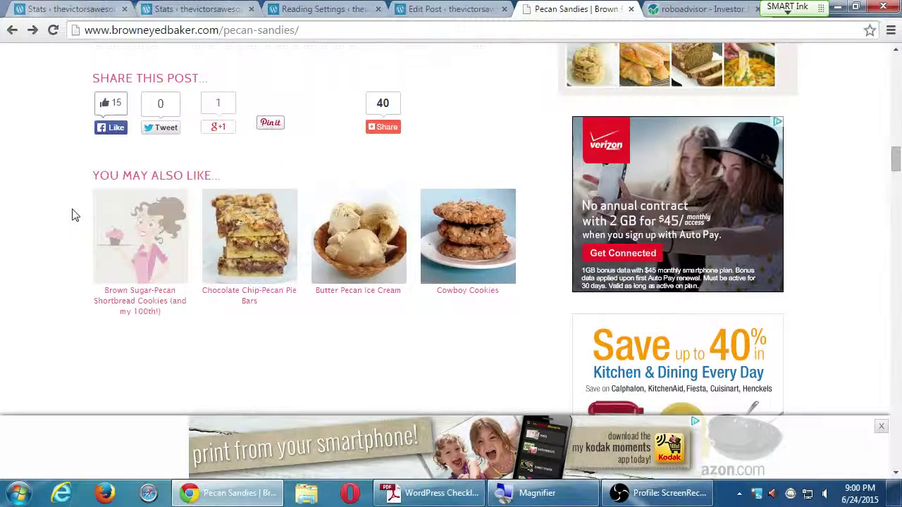
scroll(74, 214, up, 1)
scroll(69, 212, up, 1)
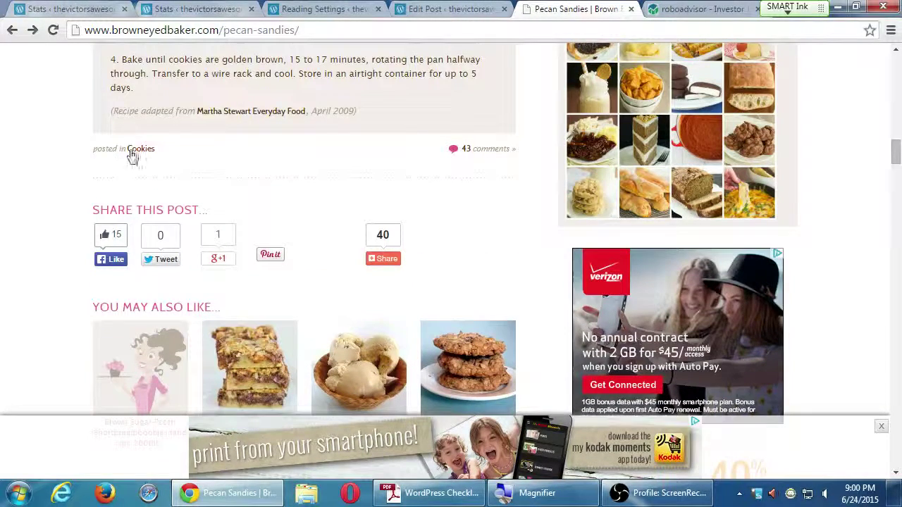
scroll(150, 167, down, 1)
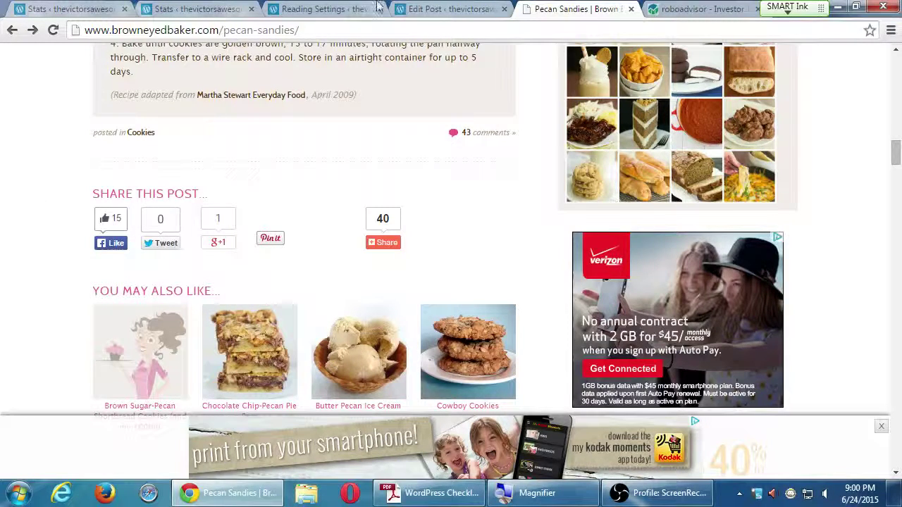
click(436, 7)
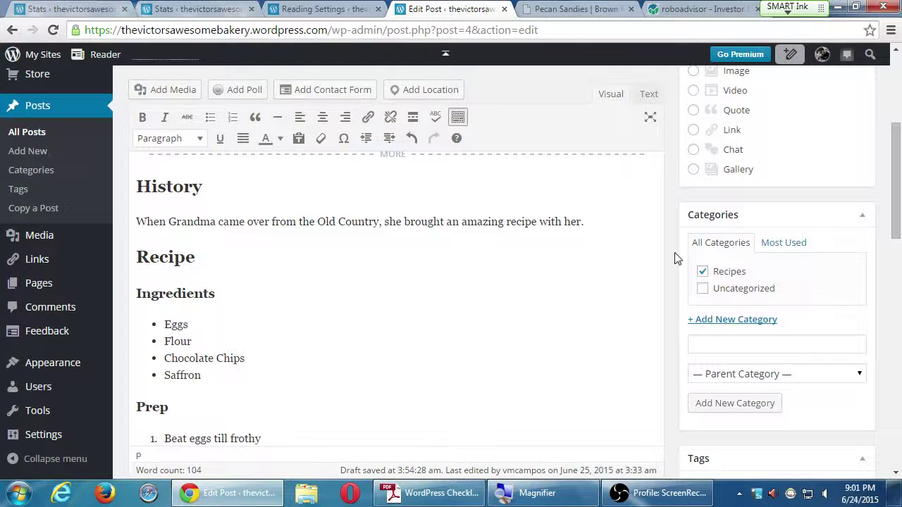
Step: Search Google in a new tab for 'best bakery website keywords'
key(ctrl+t)
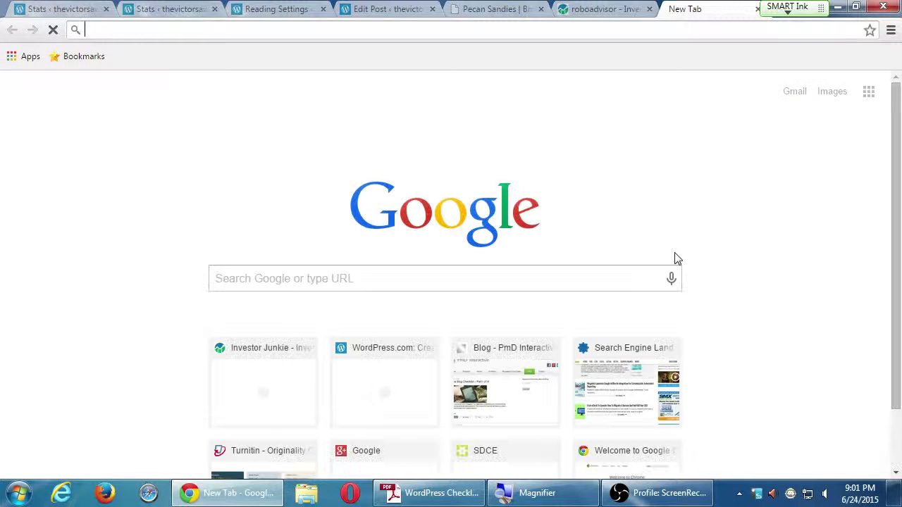
text(best)
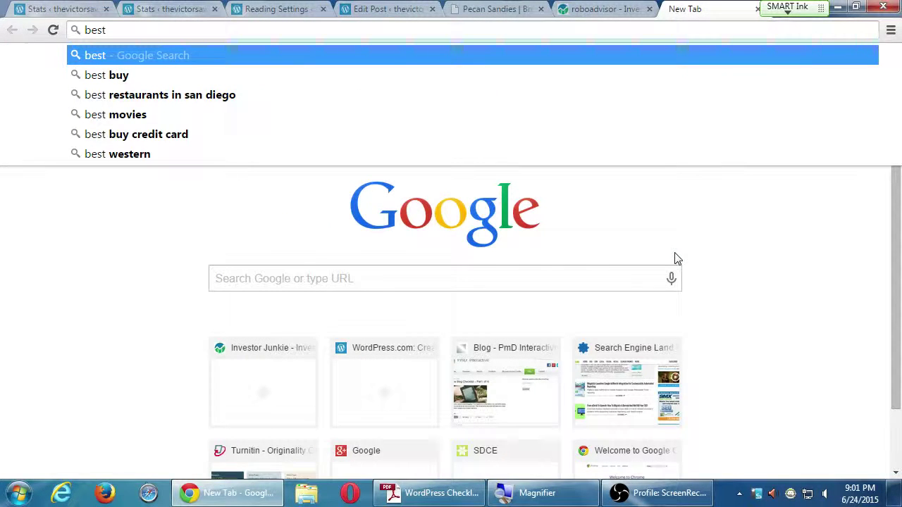
text( bakery website keywords)
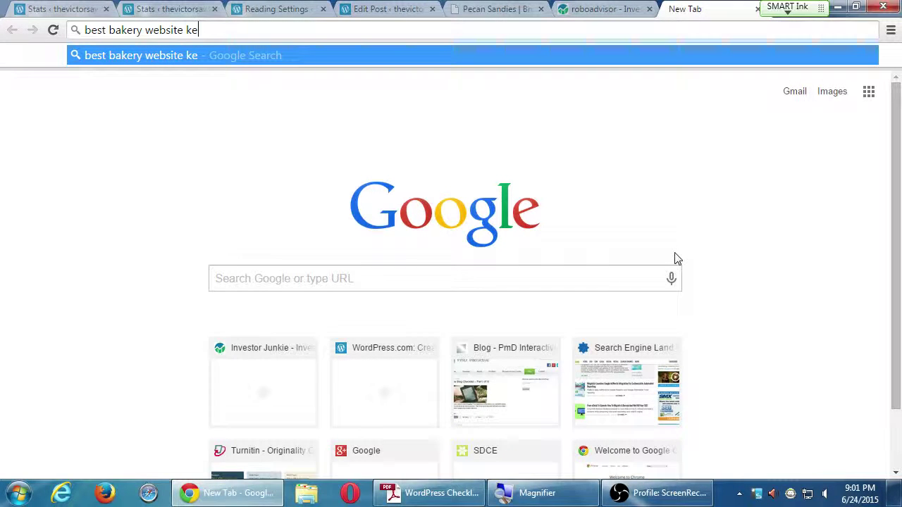
key(Return)
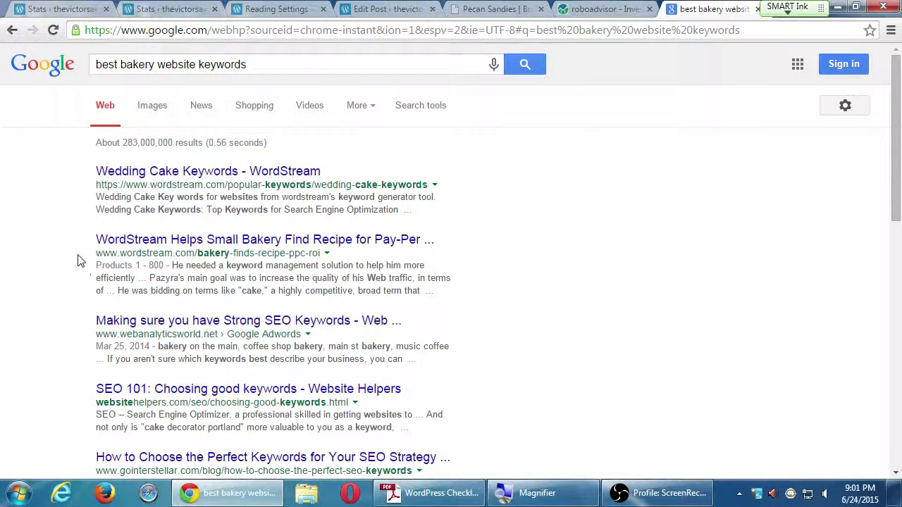
Step: Skim the bakery keyword results, then return to the Edit Post tab
scroll(74, 282, down, 1)
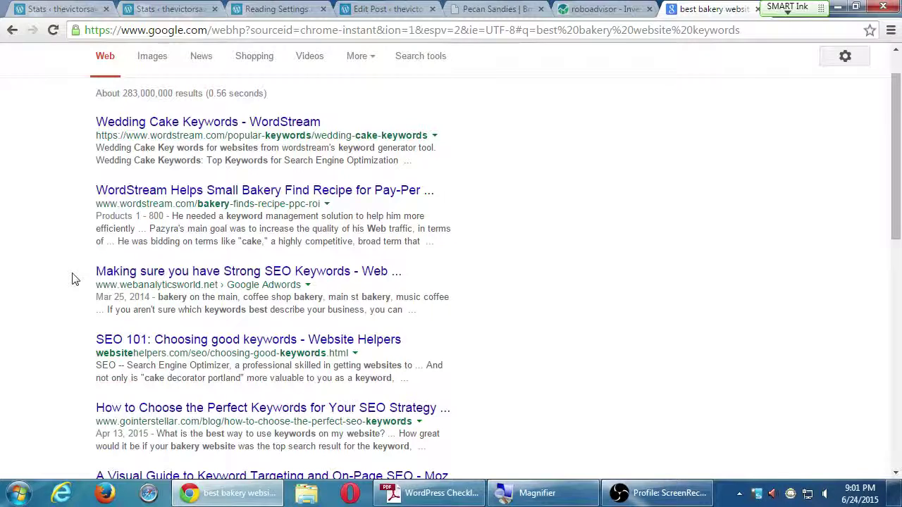
scroll(75, 279, up, 1)
scroll(76, 278, down, 1)
scroll(74, 278, down, 1)
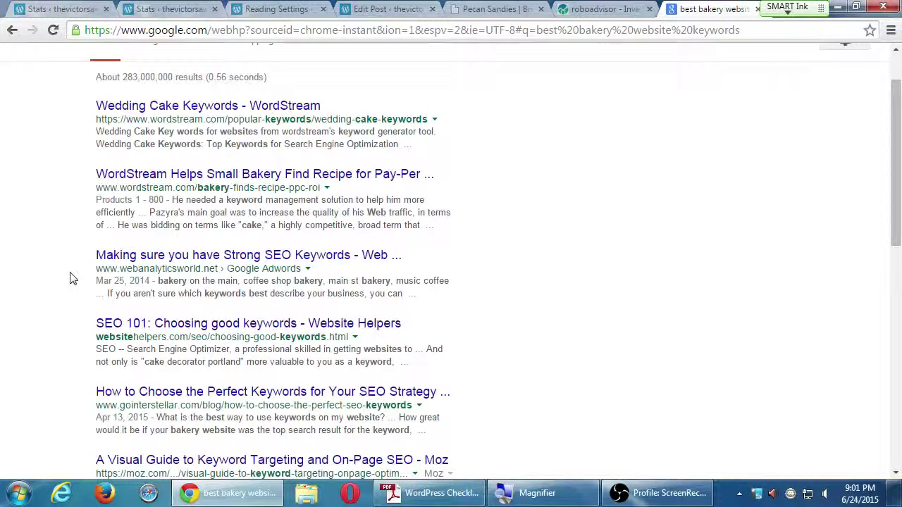
scroll(103, 259, up, 1)
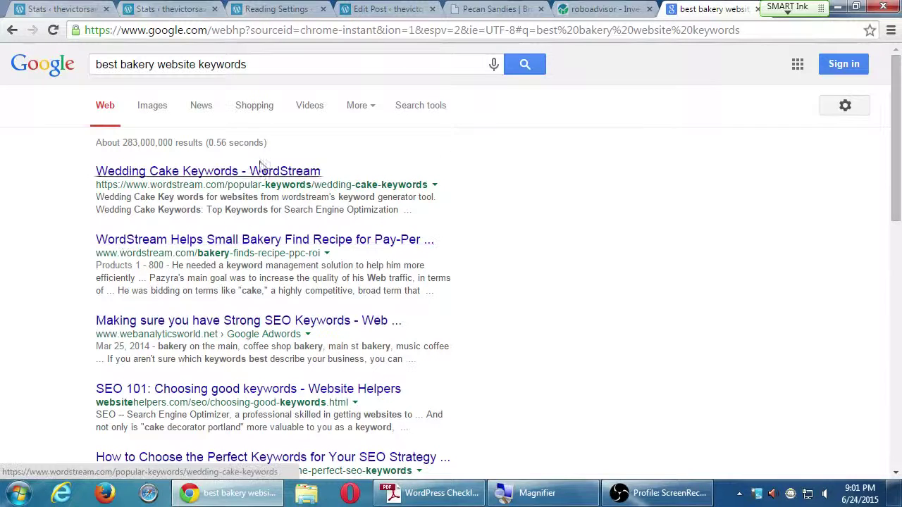
click(407, 9)
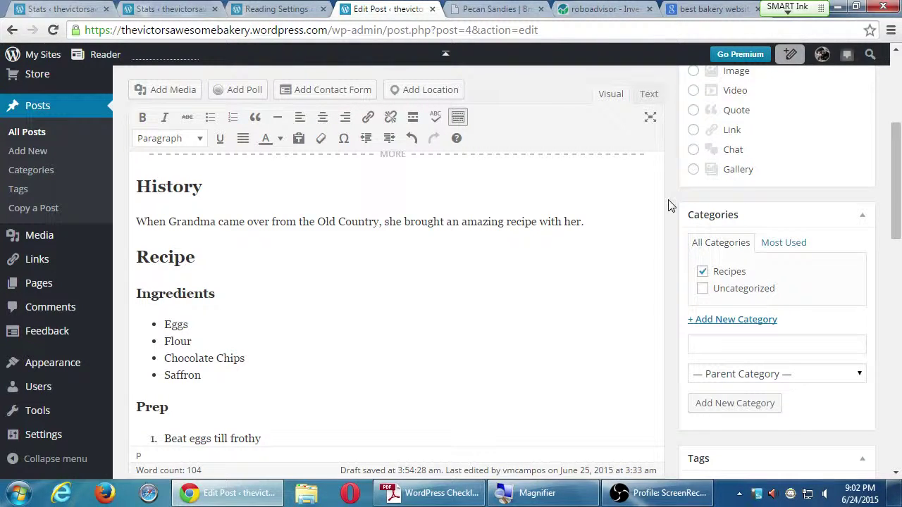
Step: Open the Add Media dialog for the cupcake post and check its empty Media Library
scroll(610, 207, up, 3)
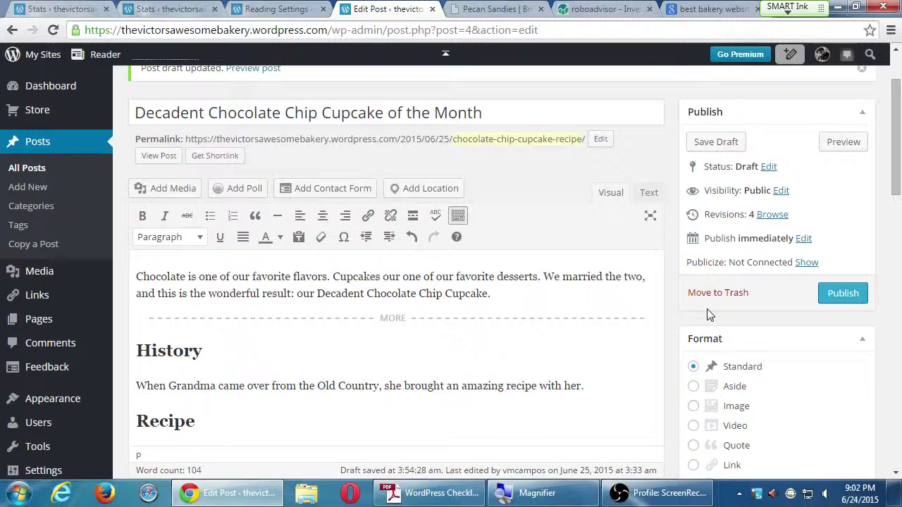
scroll(700, 310, up, 1)
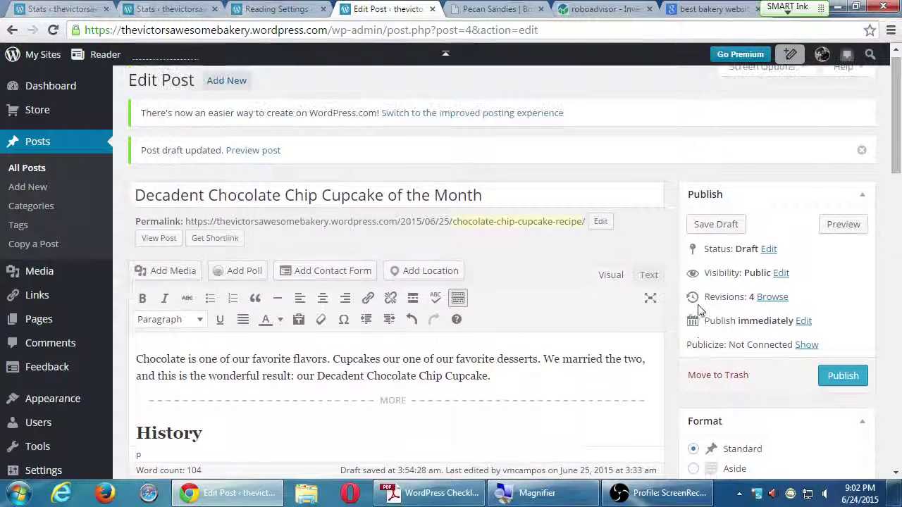
scroll(700, 307, down, 4)
scroll(474, 331, down, 3)
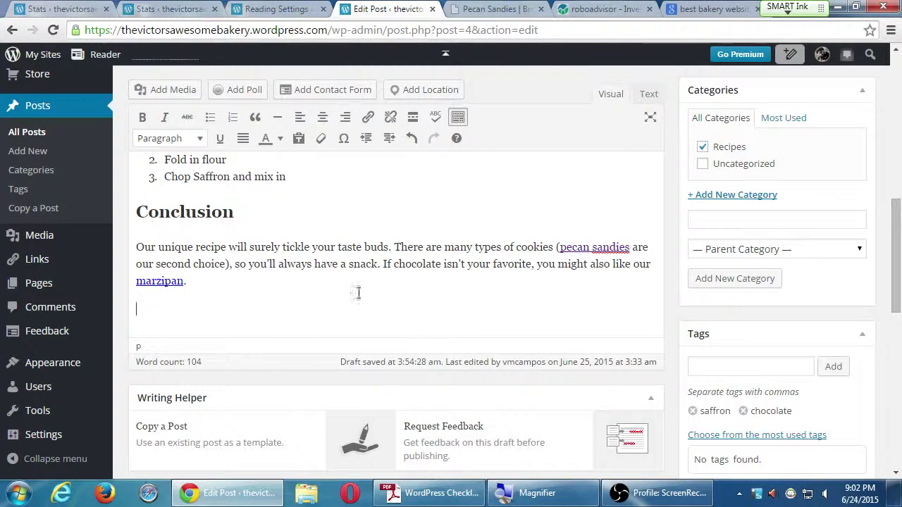
click(179, 91)
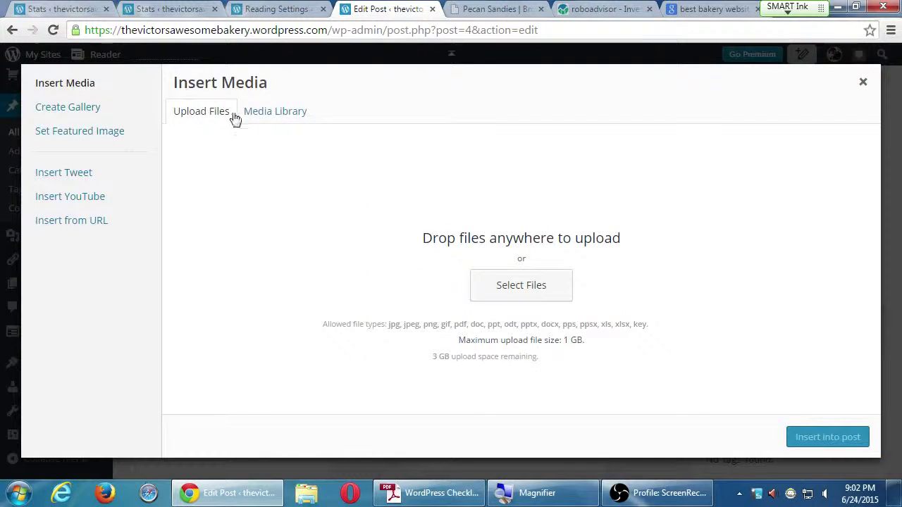
click(291, 117)
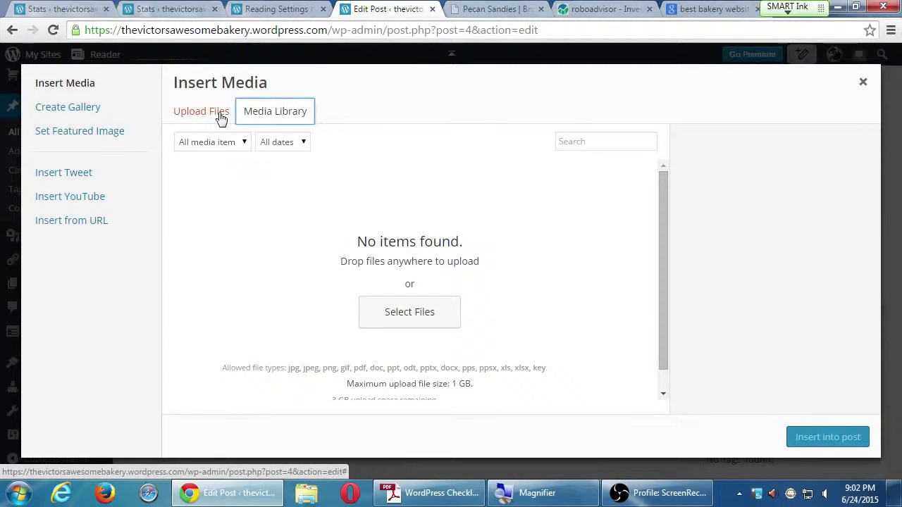
click(243, 116)
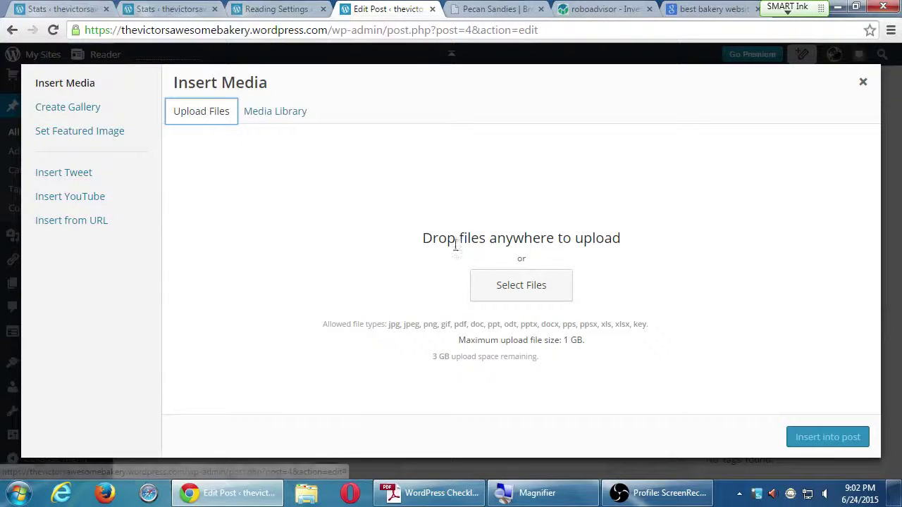
click(501, 283)
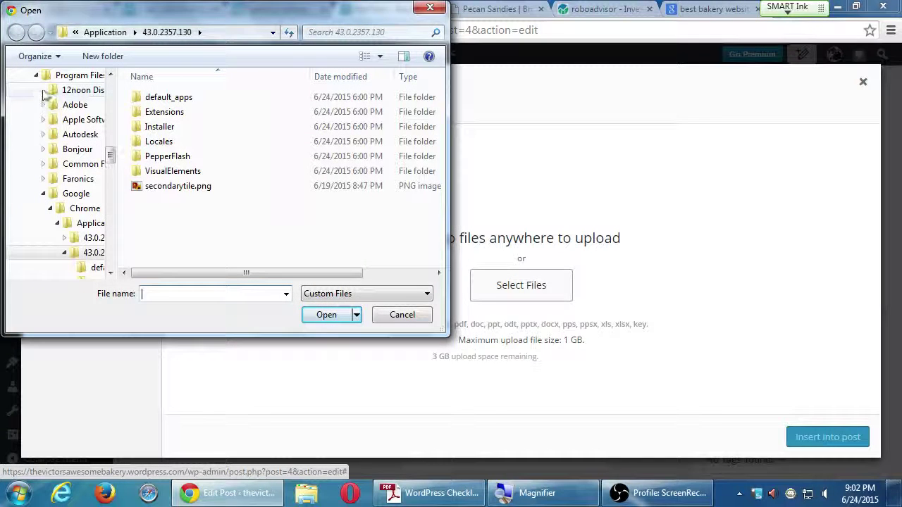
scroll(52, 169, down, 5)
scroll(111, 225, up, 6)
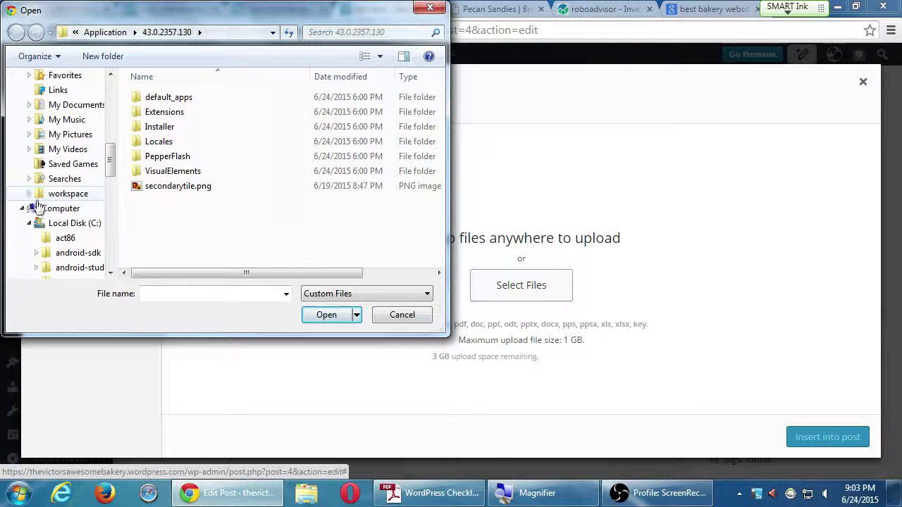
click(30, 223)
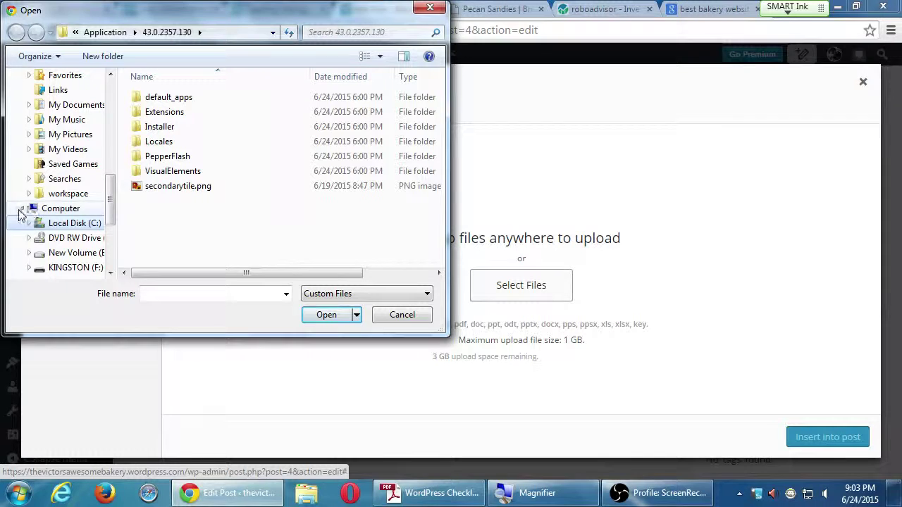
click(22, 208)
drag(107, 220, 106, 132)
click(22, 209)
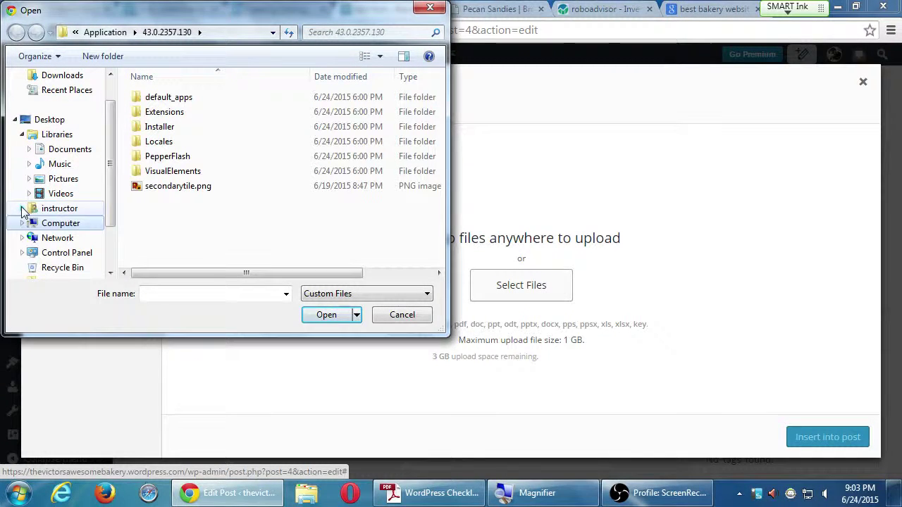
Step: Cancel the file picker and reopen it from the Upload Files panel
click(406, 315)
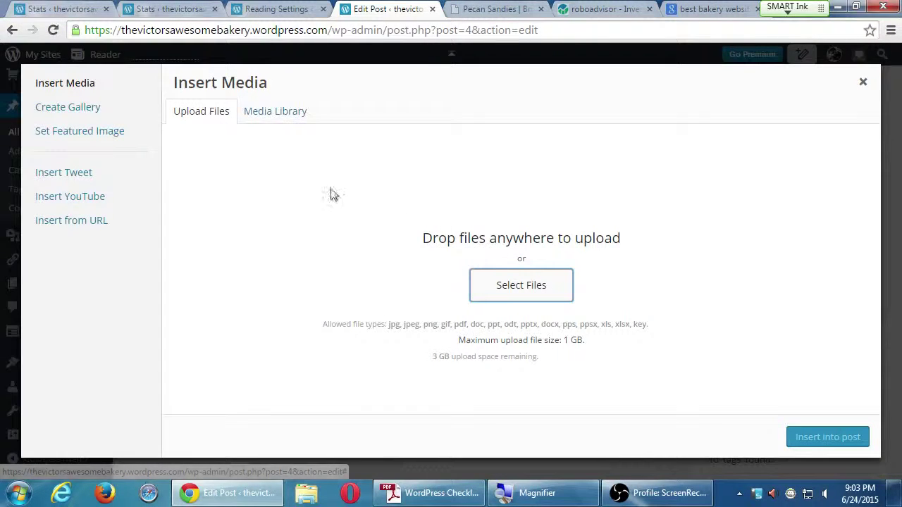
click(182, 117)
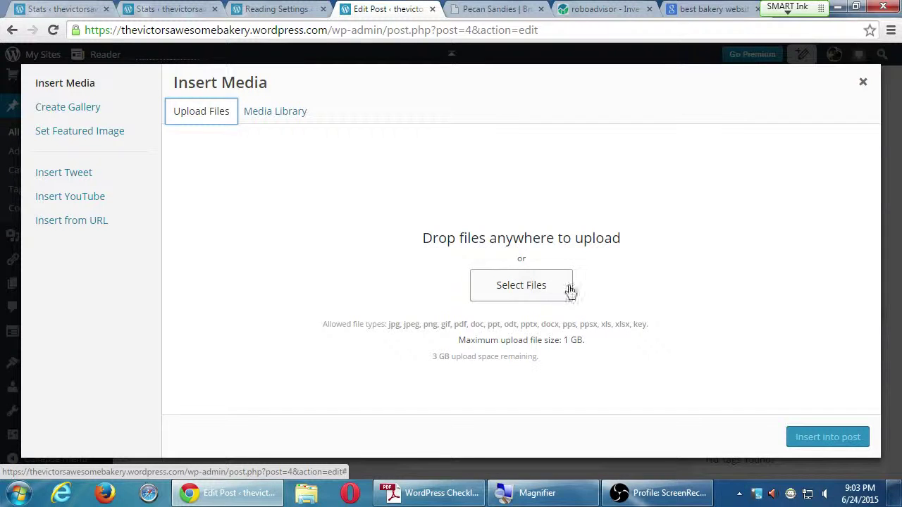
click(537, 296)
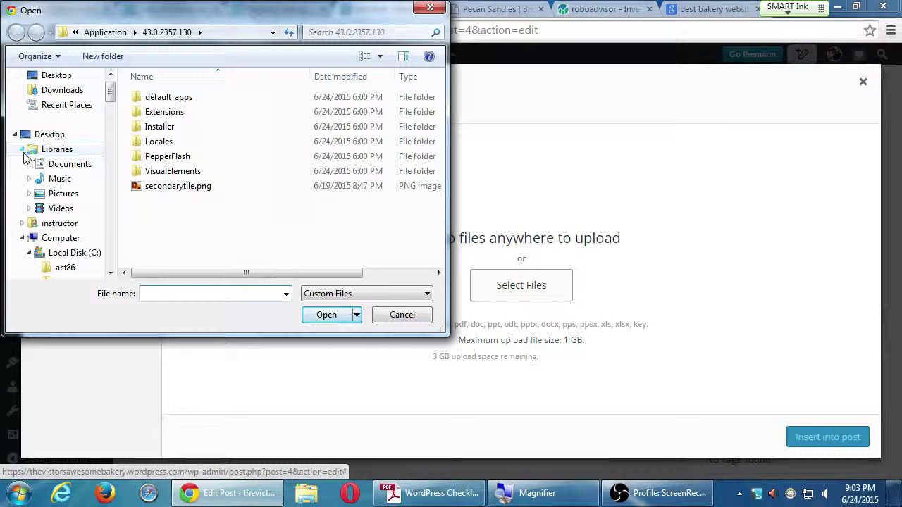
Step: Navigate to Libraries > Pictures > Sample Pictures and upload Koala.jpg
click(22, 150)
drag(110, 101, 109, 76)
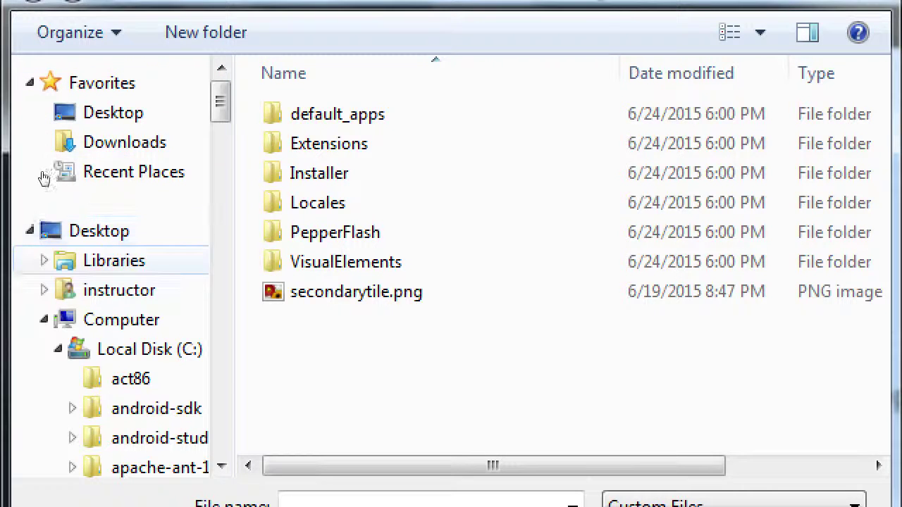
click(98, 260)
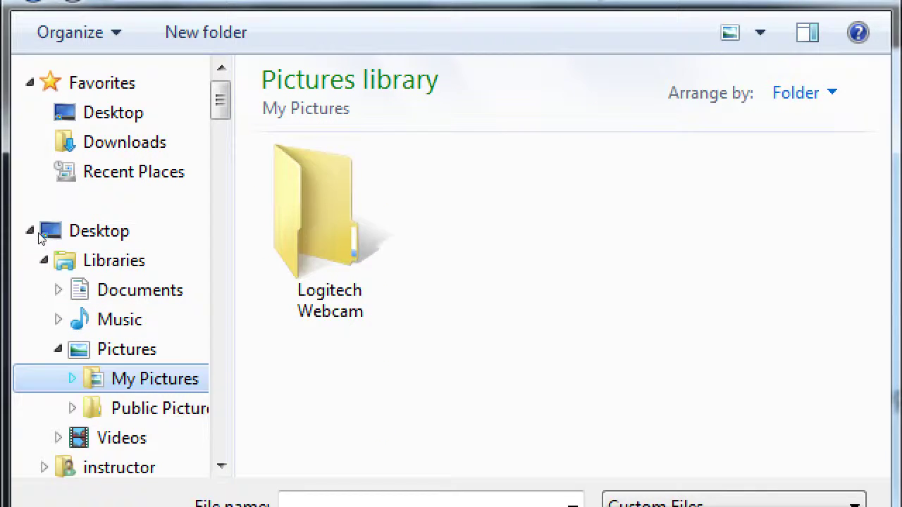
key(Left)
key(Left)
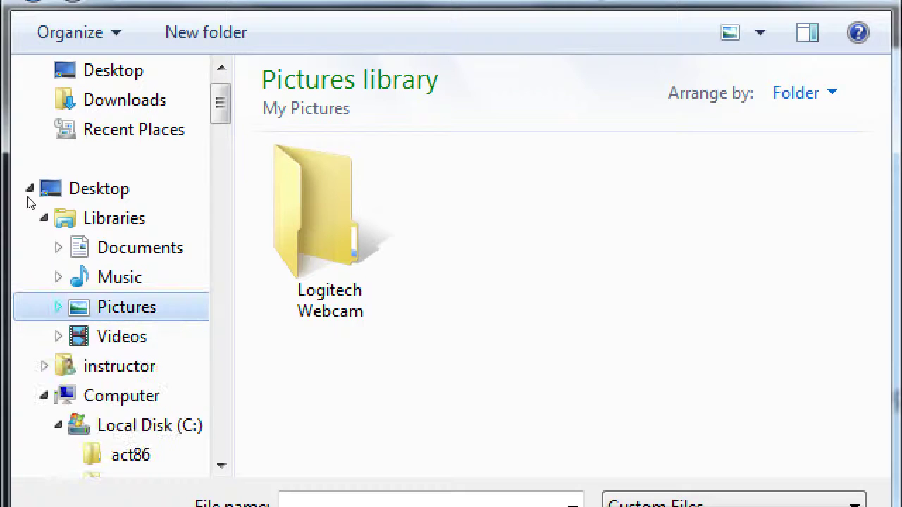
key(Down)
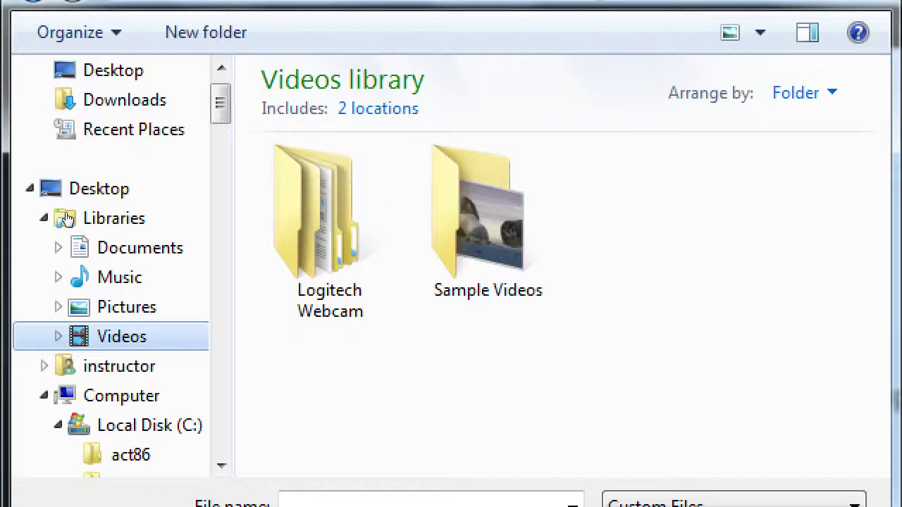
key(Up)
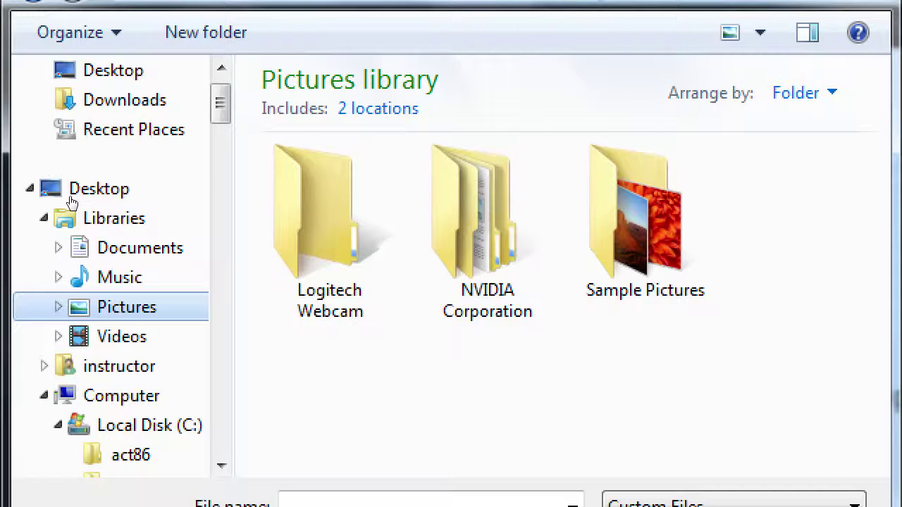
key(Right)
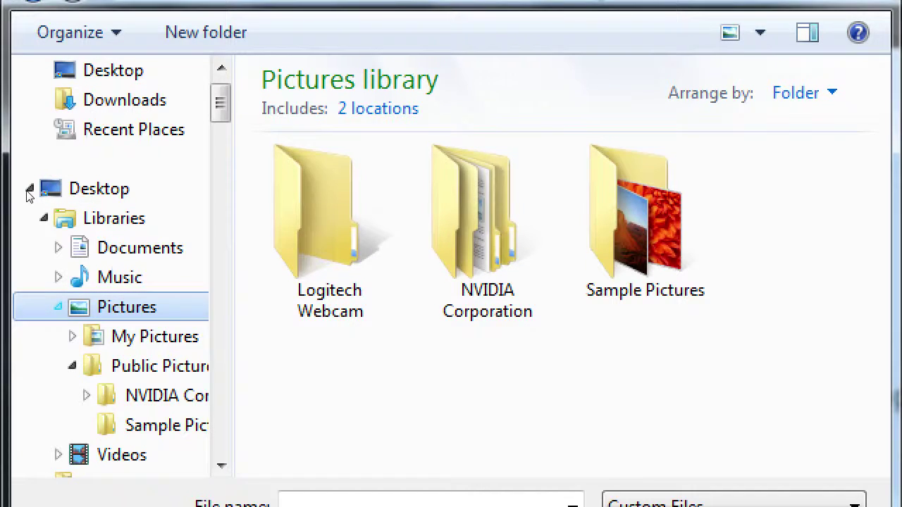
click(29, 189)
key(Tab)
key(Return)
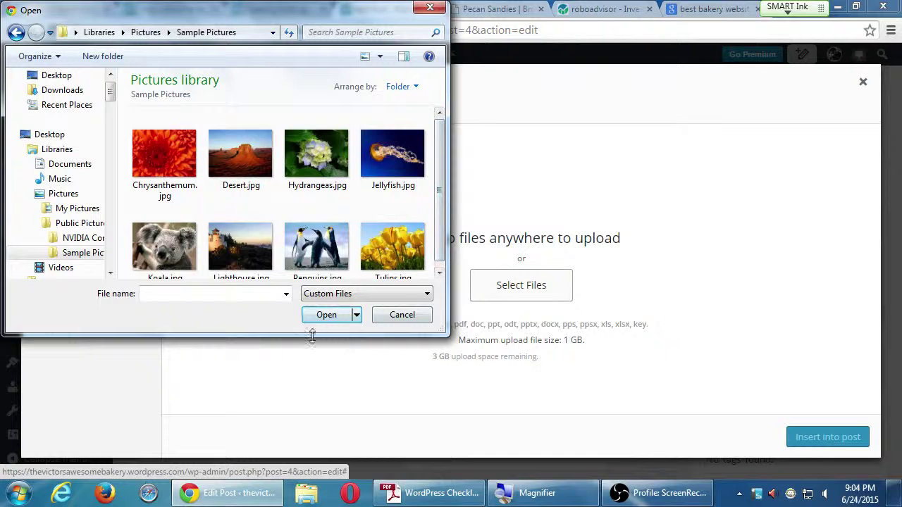
drag(310, 337, 310, 362)
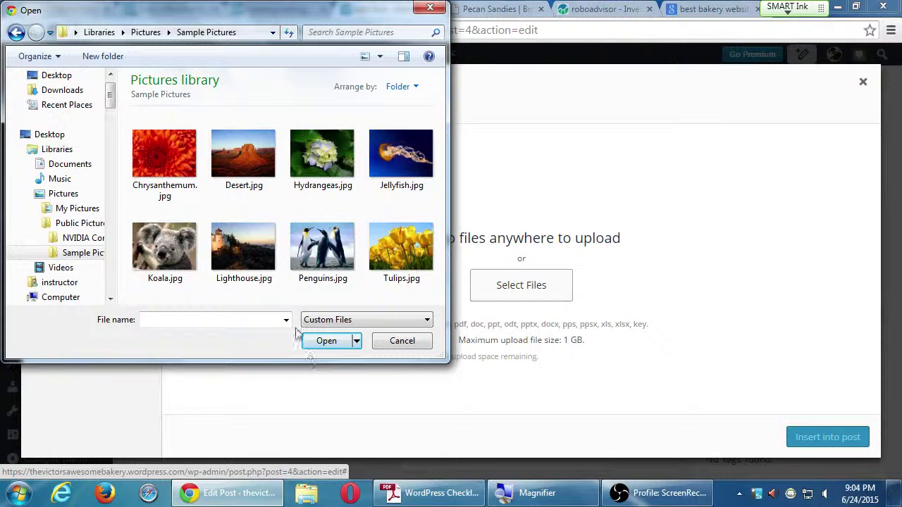
double_click(162, 243)
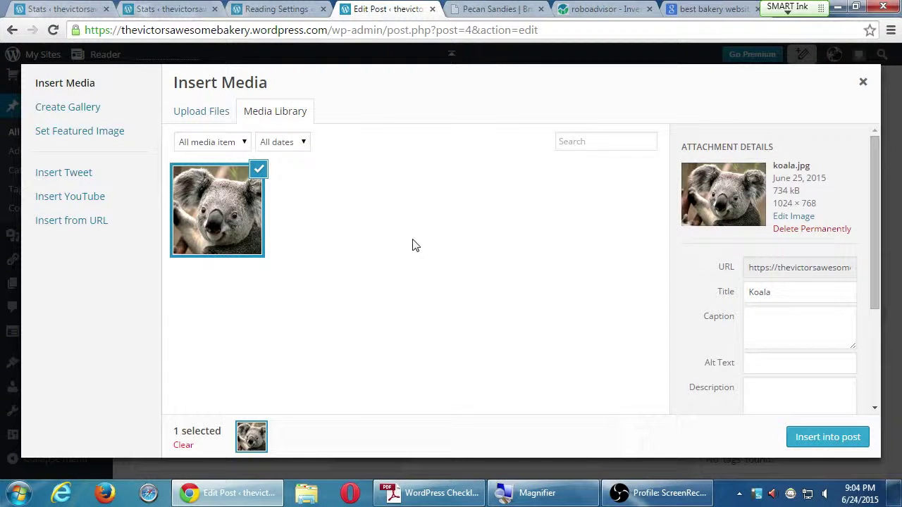
Step: After koala.jpg uploads, inspect its file name in the Attachment Details panel
drag(874, 174, 831, 298)
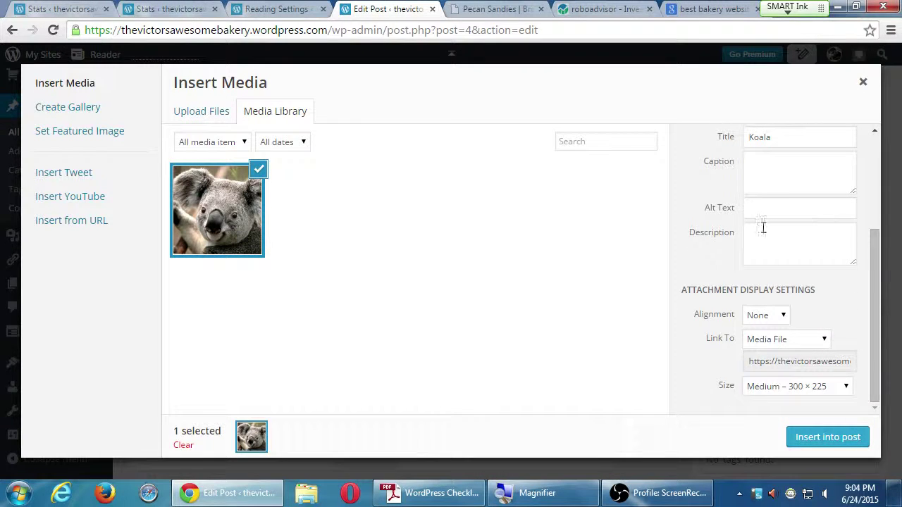
scroll(749, 237, up, 3)
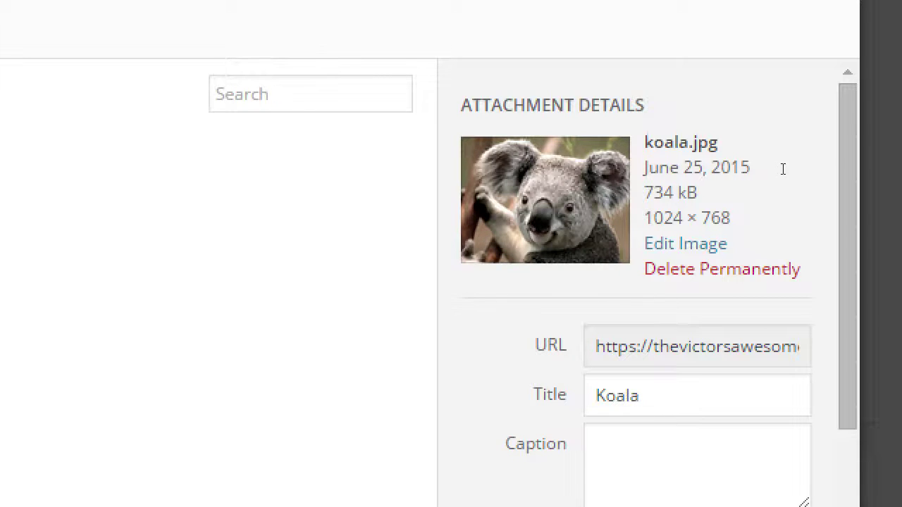
triple_click(796, 166)
click(791, 167)
double_click(788, 171)
click(787, 172)
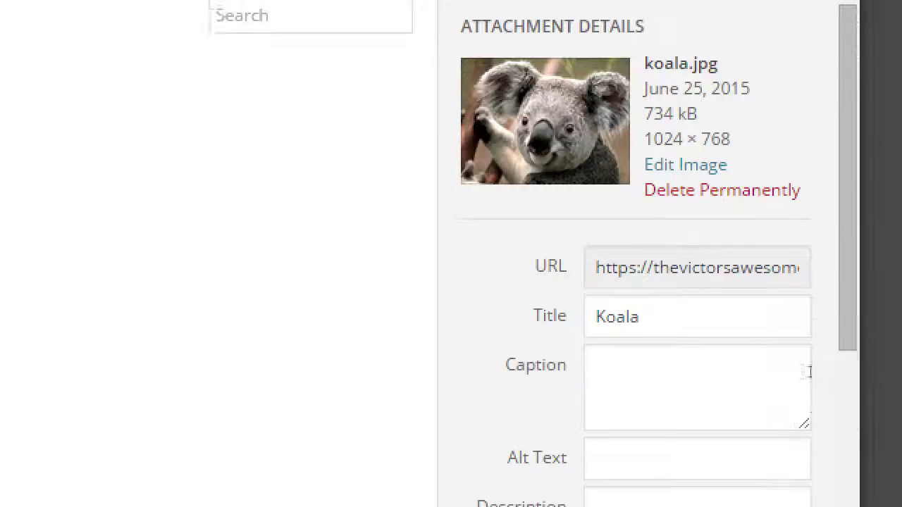
Step: Set the koala image's alt text to 'Karol the Koala Welcomes You'
click(764, 379)
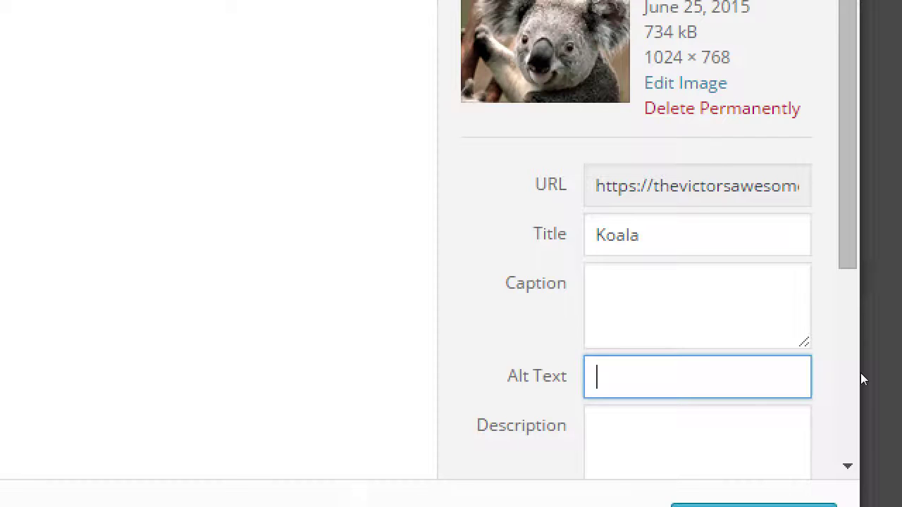
text(C)
key(BackSpace)
text(Karol the Koala )
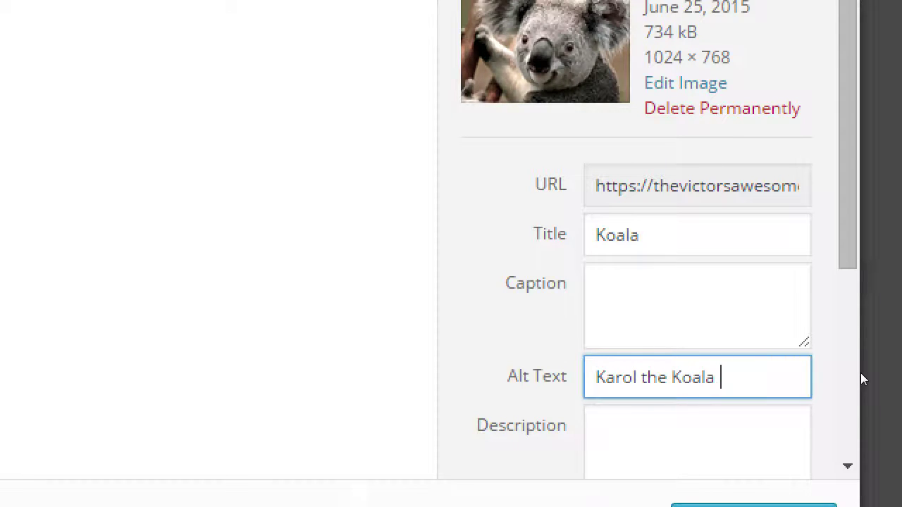
text(Welcomes You)
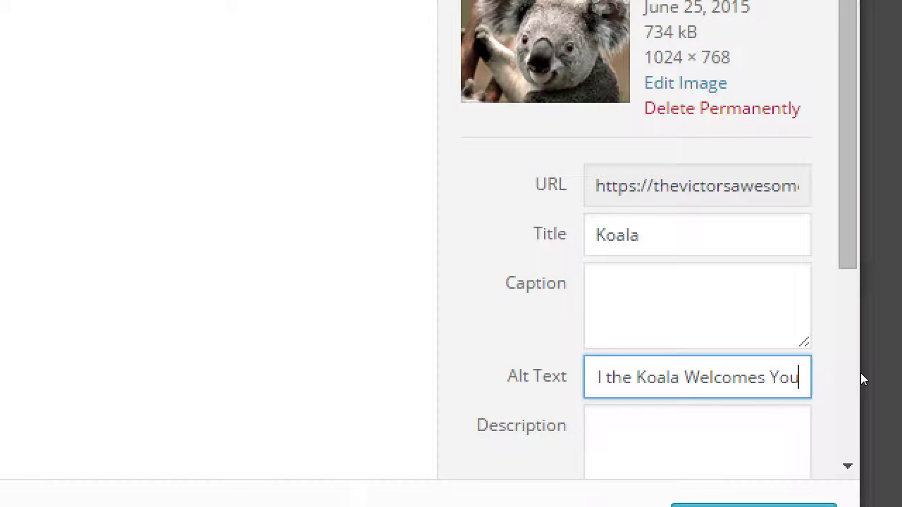
Step: Replace the title 'Koala' with the copied alt text 'Karol the Koala Welcomes You'
drag(851, 264, 870, 310)
click(749, 324)
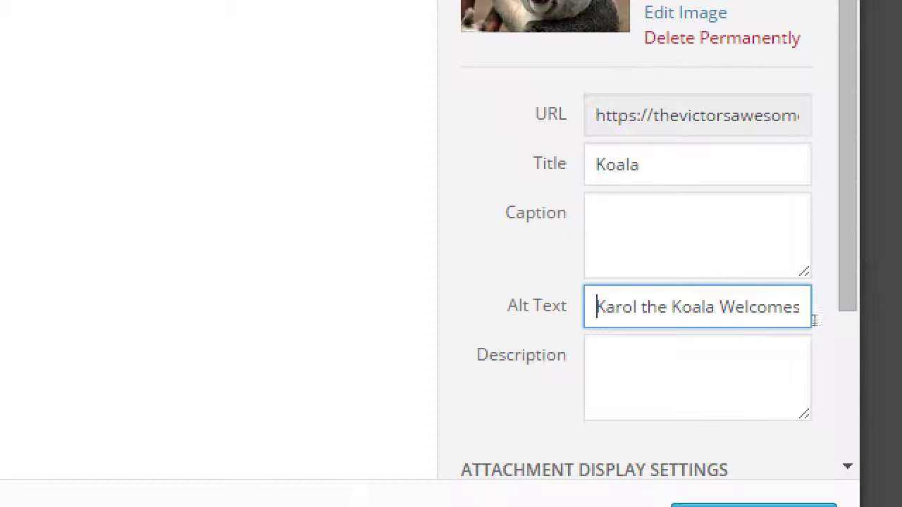
key(shift+Tab)
key(shift+Tab)
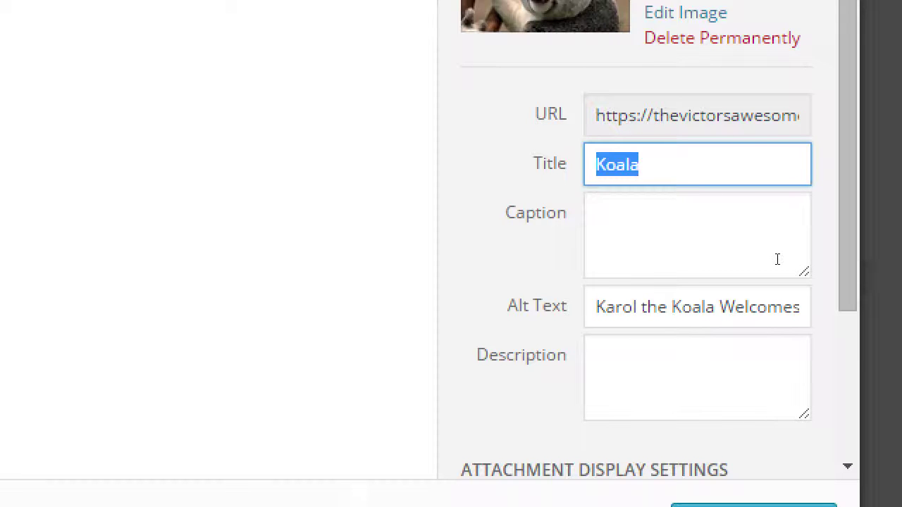
key(Tab)
key(Tab)
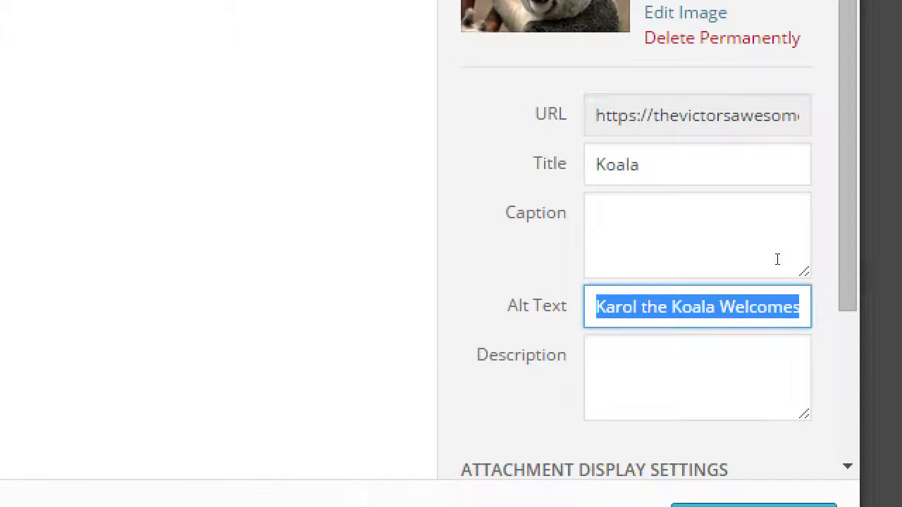
key(shift+Tab)
key(shift+Tab)
text(Karol the Koala Welcomes You)
key(Tab)
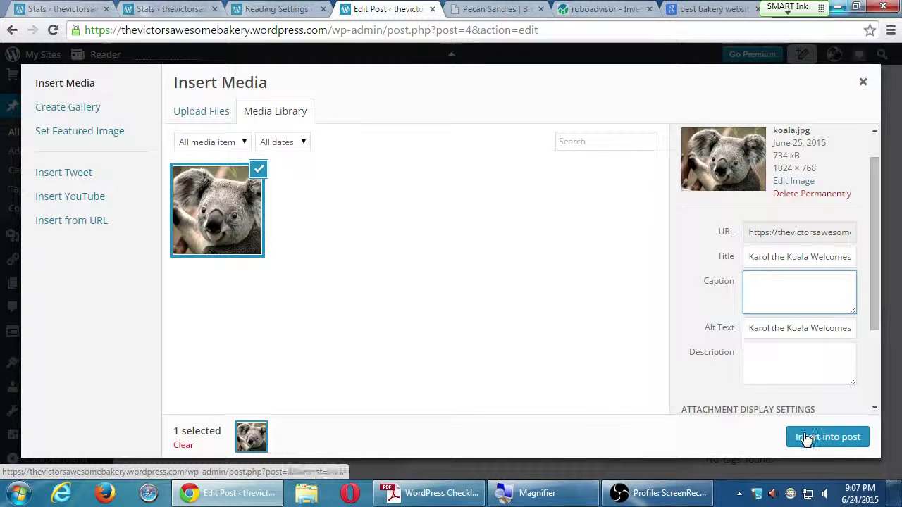
Step: Insert the koala image beneath the Conclusion paragraph ending in marzipan, and select it
click(806, 438)
scroll(588, 386, down, 1)
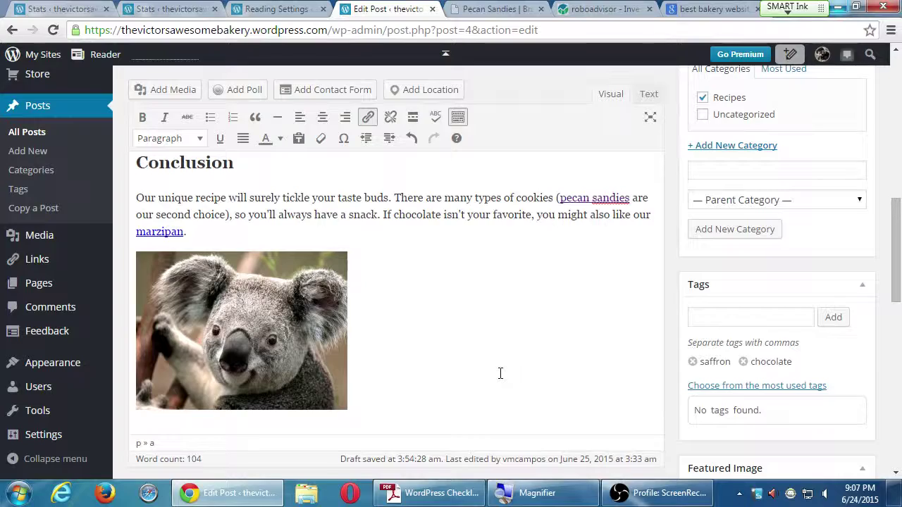
scroll(499, 373, down, 2)
scroll(493, 378, up, 4)
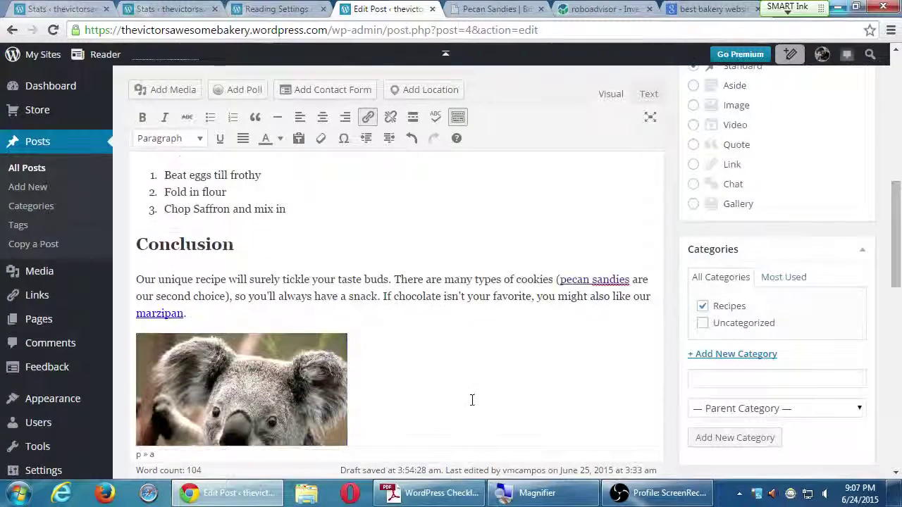
scroll(491, 382, down, 2)
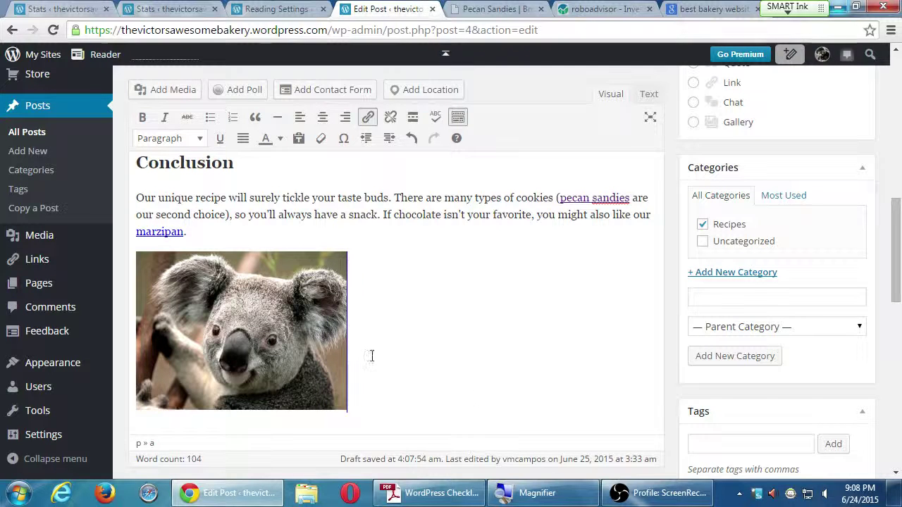
click(331, 352)
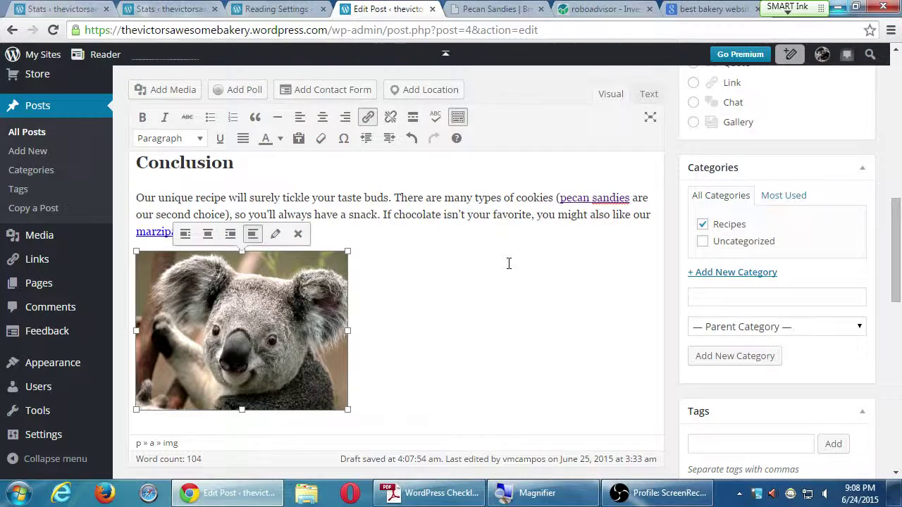
Step: Save the cupcake post as a draft, then reselect the koala image in the body
scroll(759, 184, up, 1)
scroll(759, 185, up, 5)
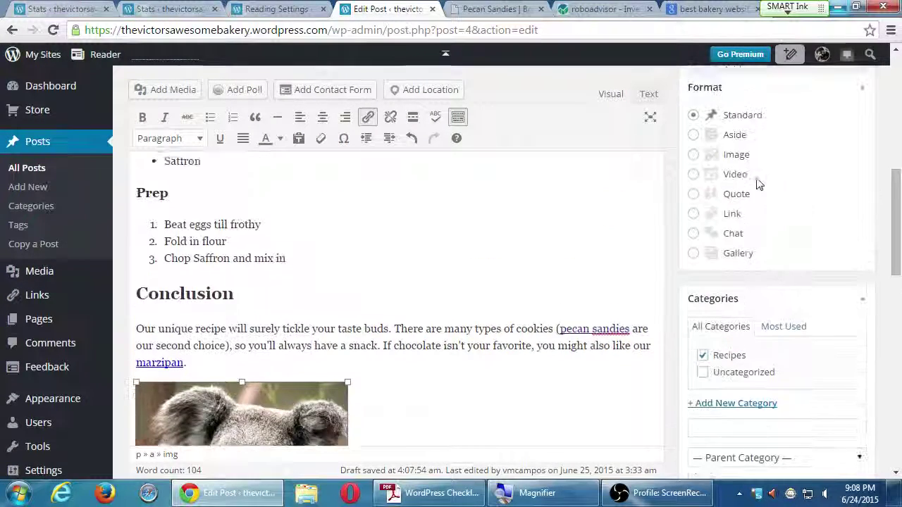
click(721, 131)
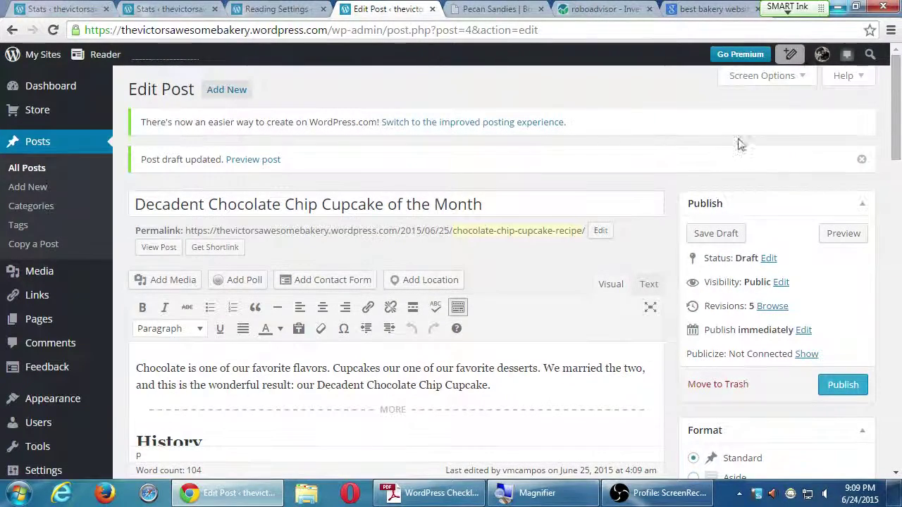
scroll(679, 284, down, 10)
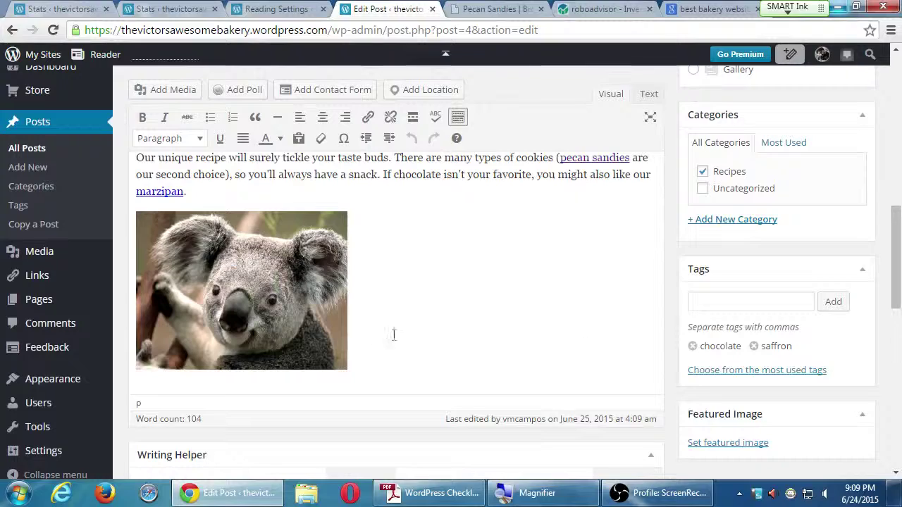
click(292, 292)
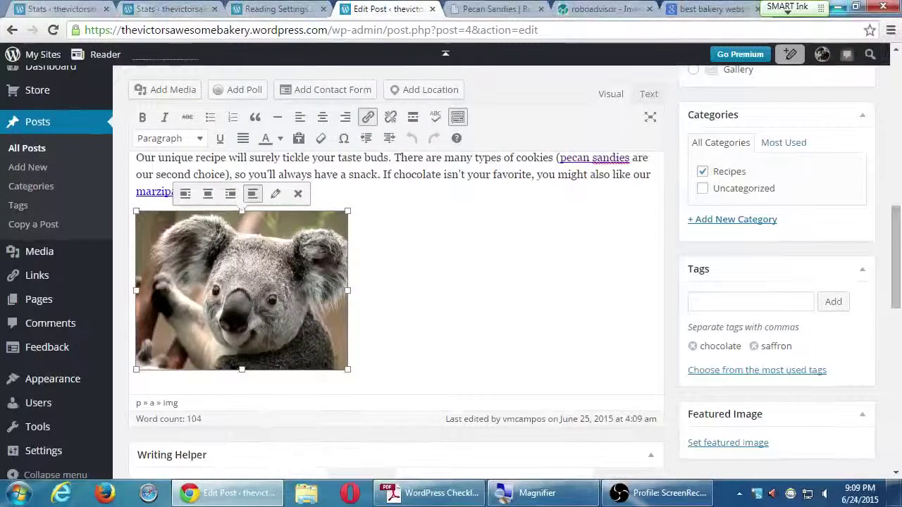
Step: Enlarge the koala image with its corner handles, then shrink it to about 288x216
drag(348, 369, 412, 418)
scroll(394, 404, down, 1)
drag(416, 387, 513, 473)
scroll(453, 361, up, 2)
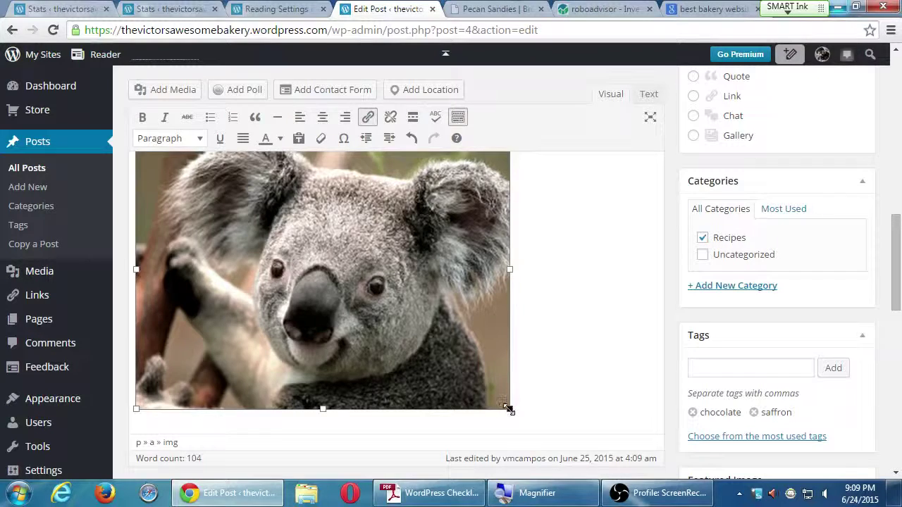
drag(510, 409, 635, 445)
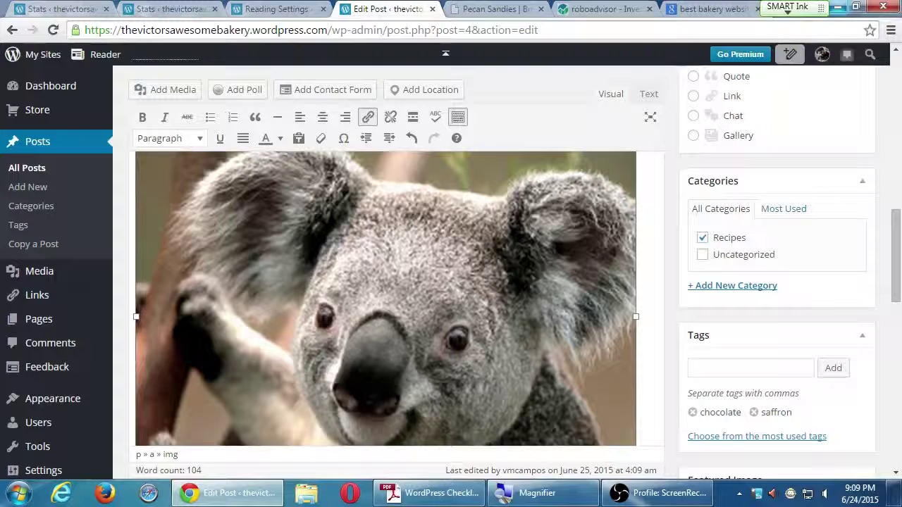
scroll(411, 369, down, 1)
scroll(412, 368, up, 1)
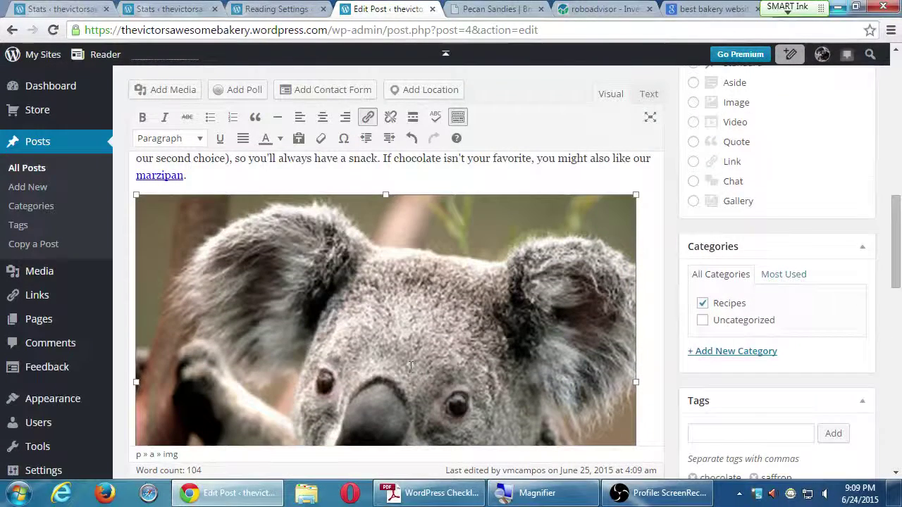
drag(635, 195, 386, 307)
drag(391, 387, 341, 347)
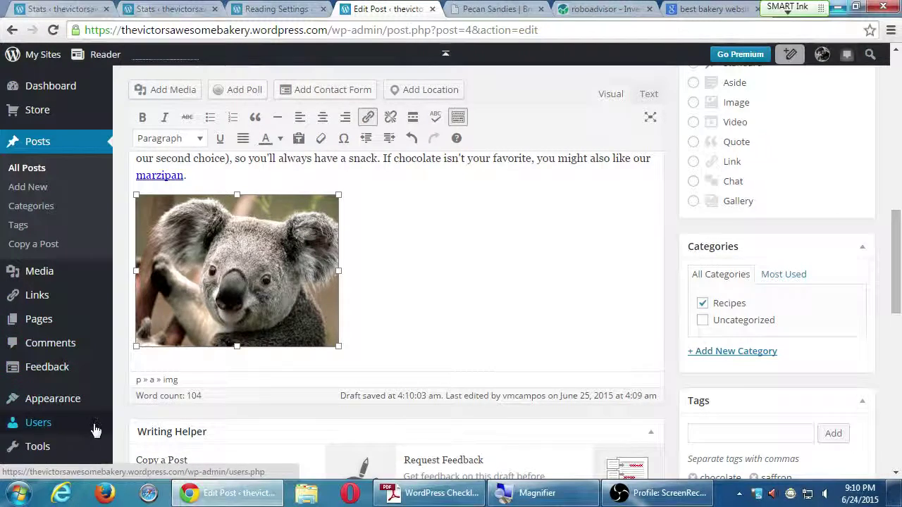
scroll(77, 415, down, 6)
mouse_move(70, 435)
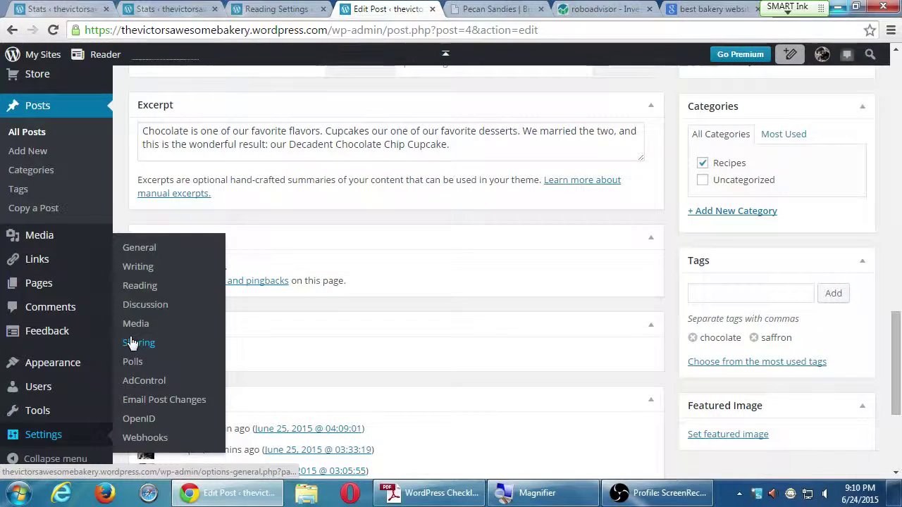
scroll(694, 281, up, 5)
scroll(684, 275, up, 4)
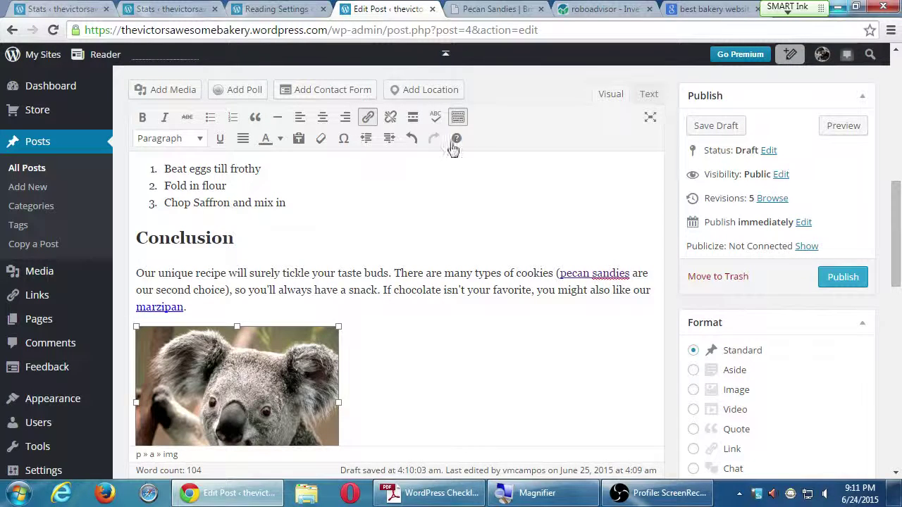
Step: Publish the Decadent Chocolate Chip Cupcake of the Month post from the Publish box
scroll(406, 332, up, 1)
scroll(406, 333, up, 4)
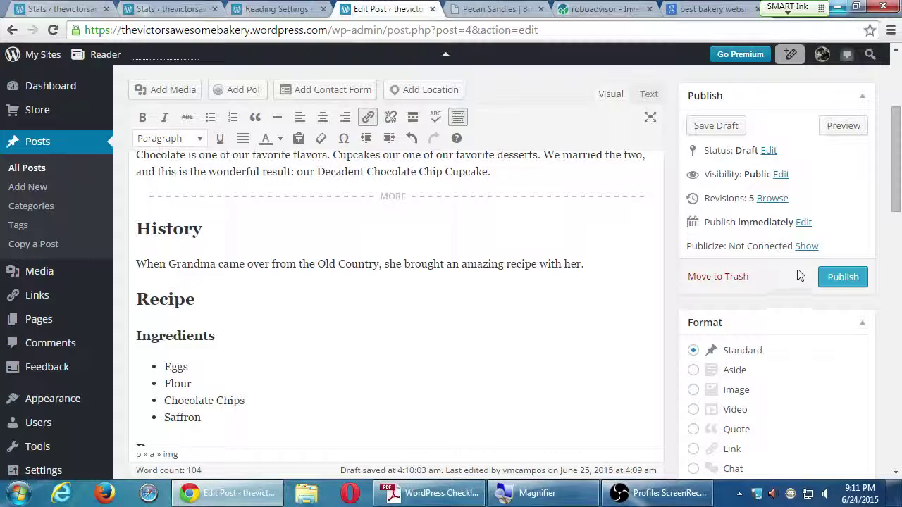
click(843, 280)
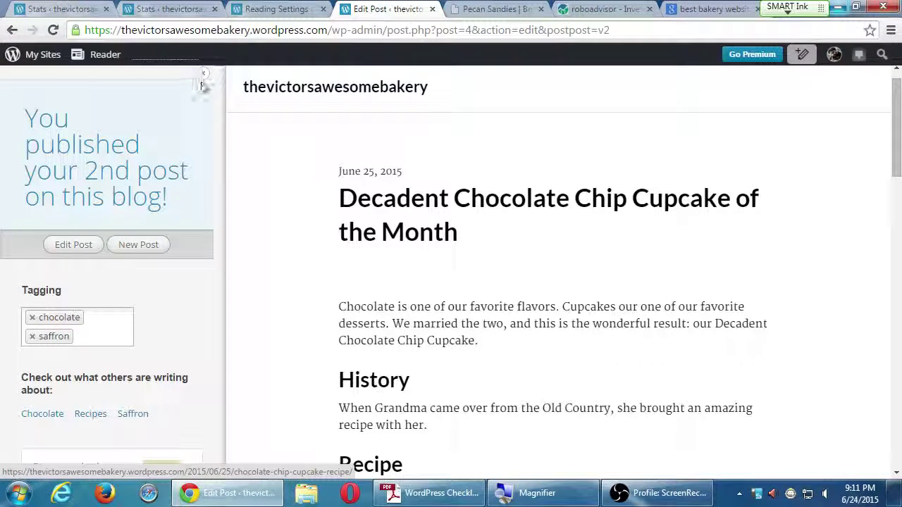
Step: Look over the published cupcake post, then bring up My Sites
scroll(572, 255, down, 3)
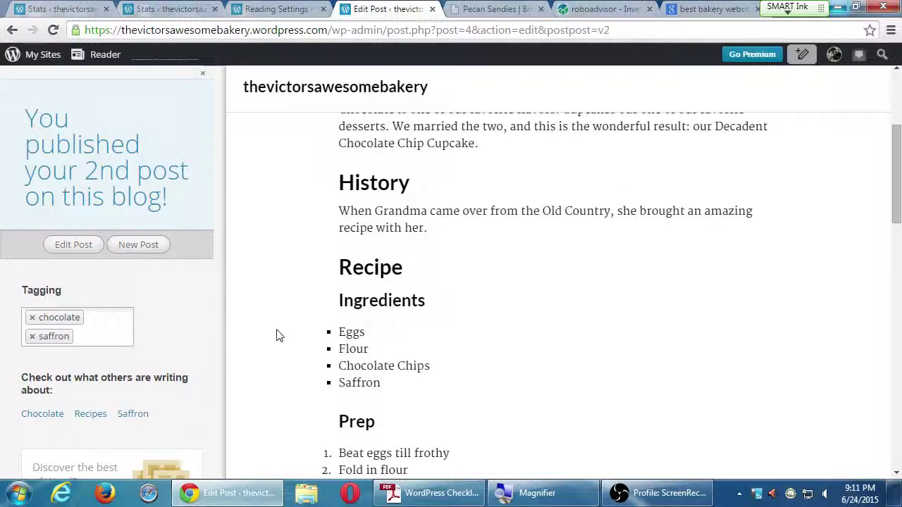
scroll(151, 310, down, 1)
scroll(150, 304, up, 1)
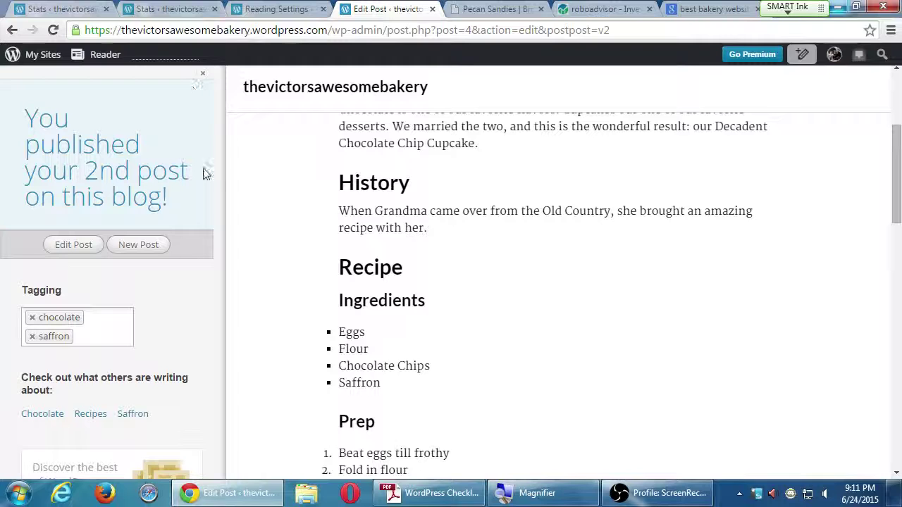
scroll(419, 296, up, 3)
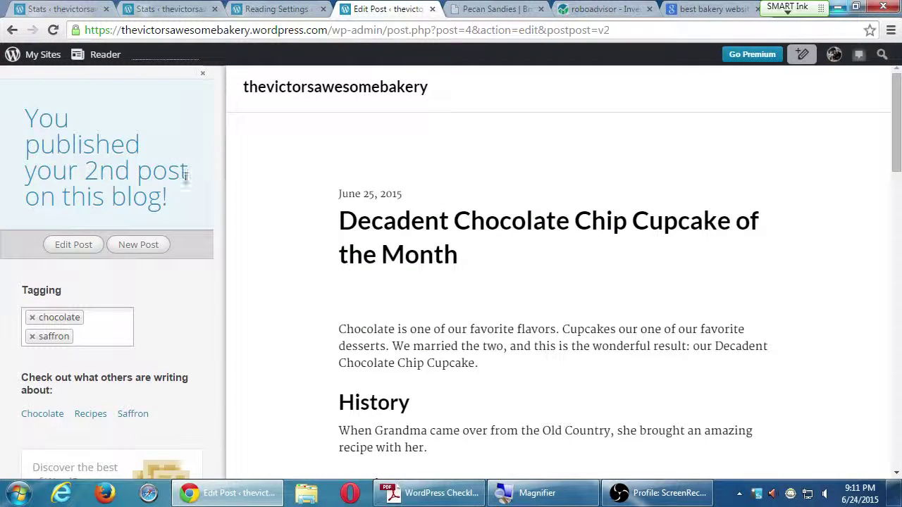
scroll(148, 281, down, 1)
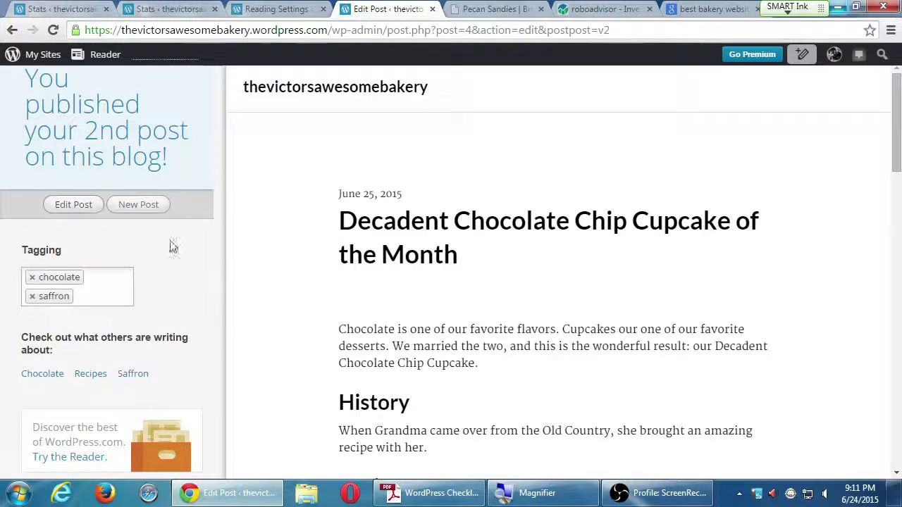
scroll(224, 257, up, 1)
click(45, 56)
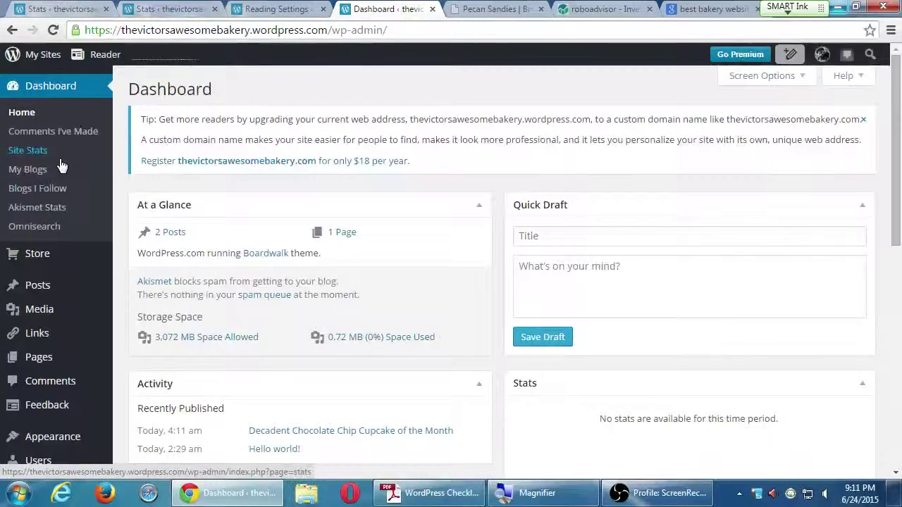
Step: Show all posts, with the cupcake post published above Hello world!
scroll(510, 182, down, 1)
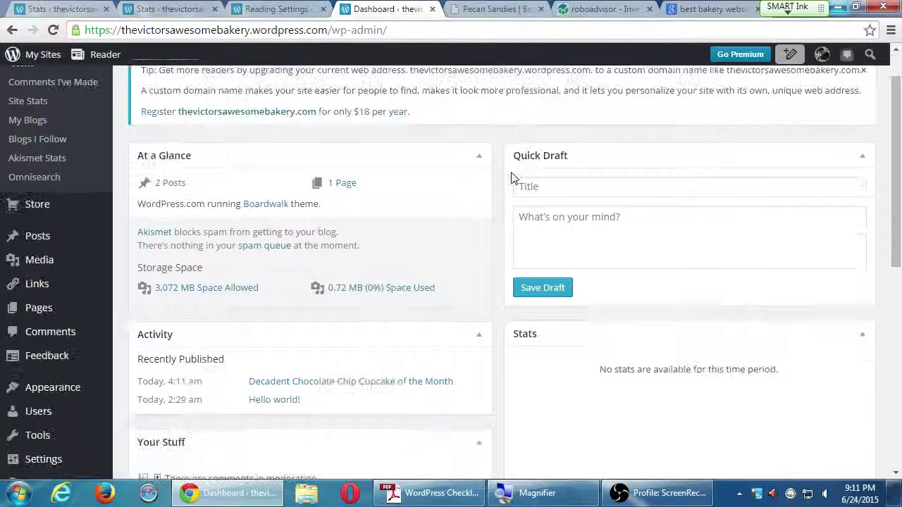
click(35, 241)
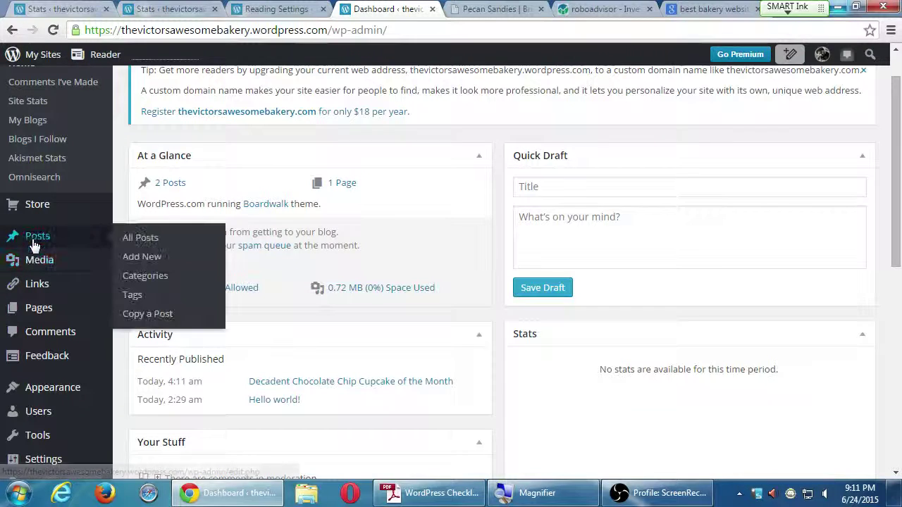